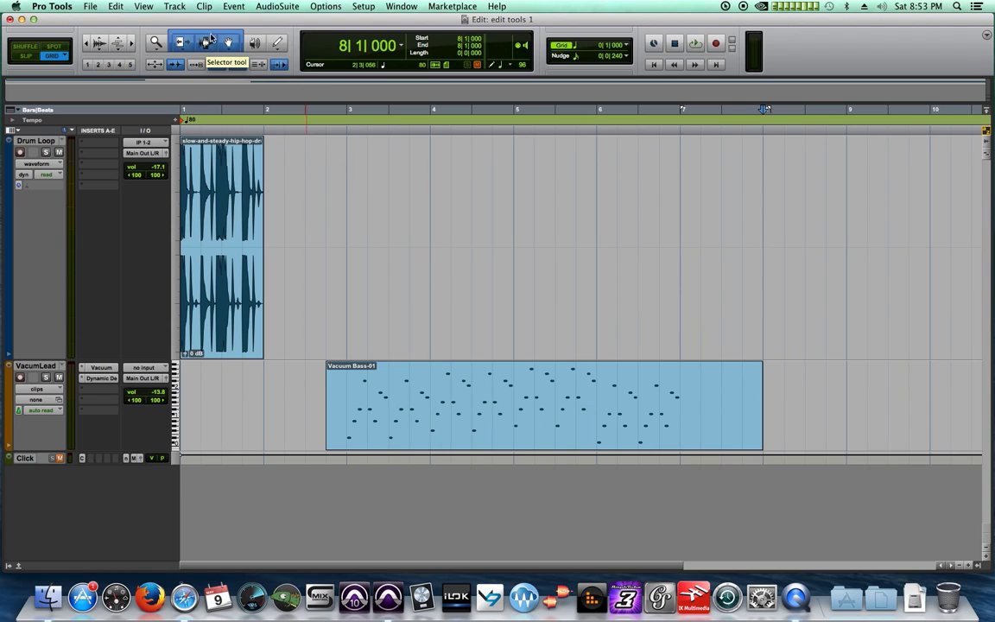
Activate the Smart Tool so Trim, Selector and Grabber work together
{"action": "left_click", "coordinate": [189, 47]}
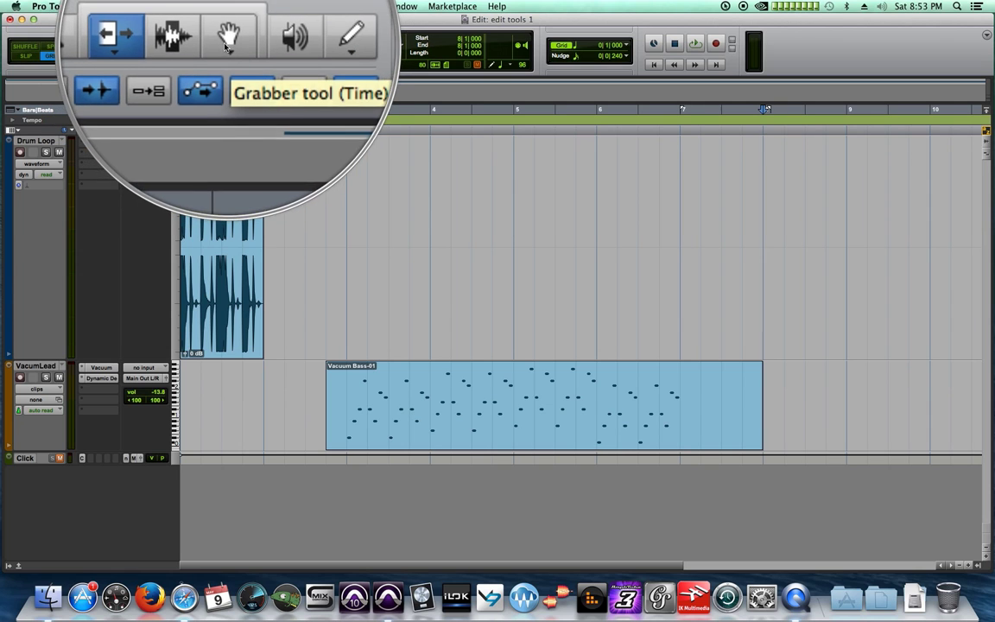
{"action": "left_click", "coordinate": [215, 34]}
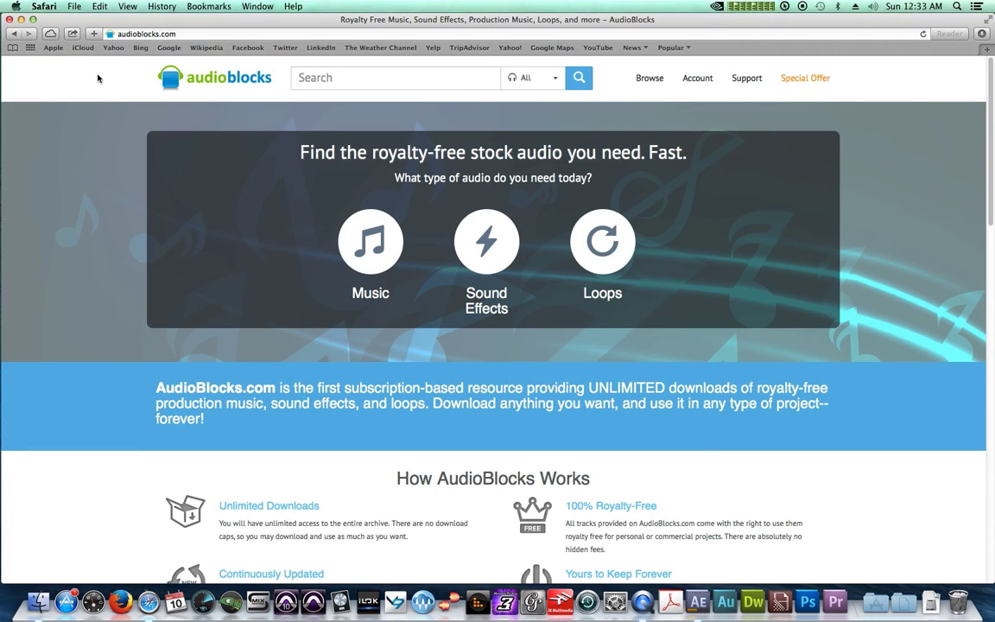
Search the AudioBlocks library for 'drum loop' and browse the results
{"action": "left_click", "coordinate": [349, 78]}
{"action": "type", "text": "drum"}
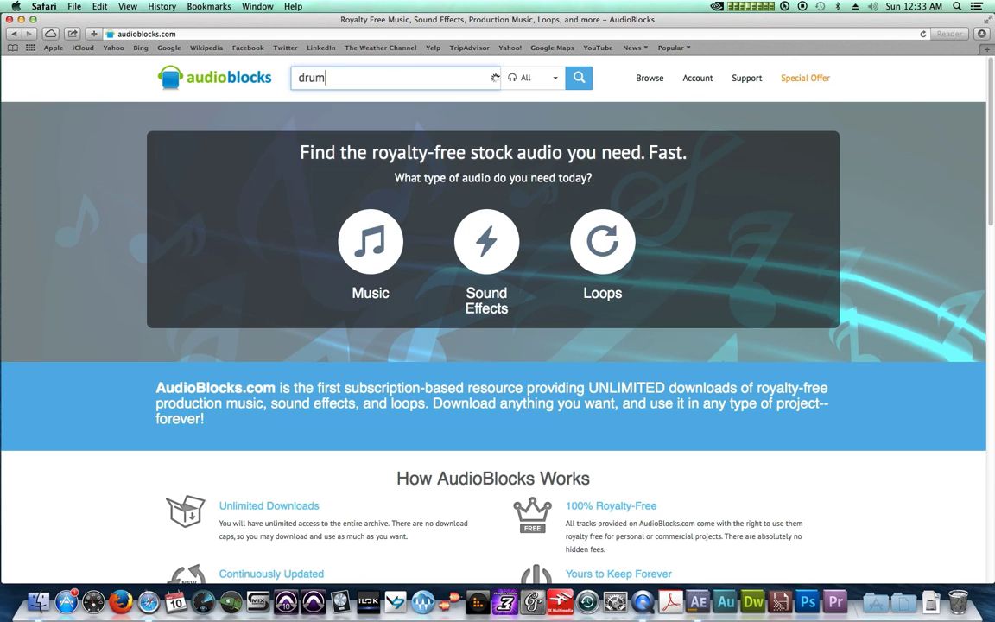
{"action": "type", "text": " loop"}
{"action": "key", "text": "Return"}
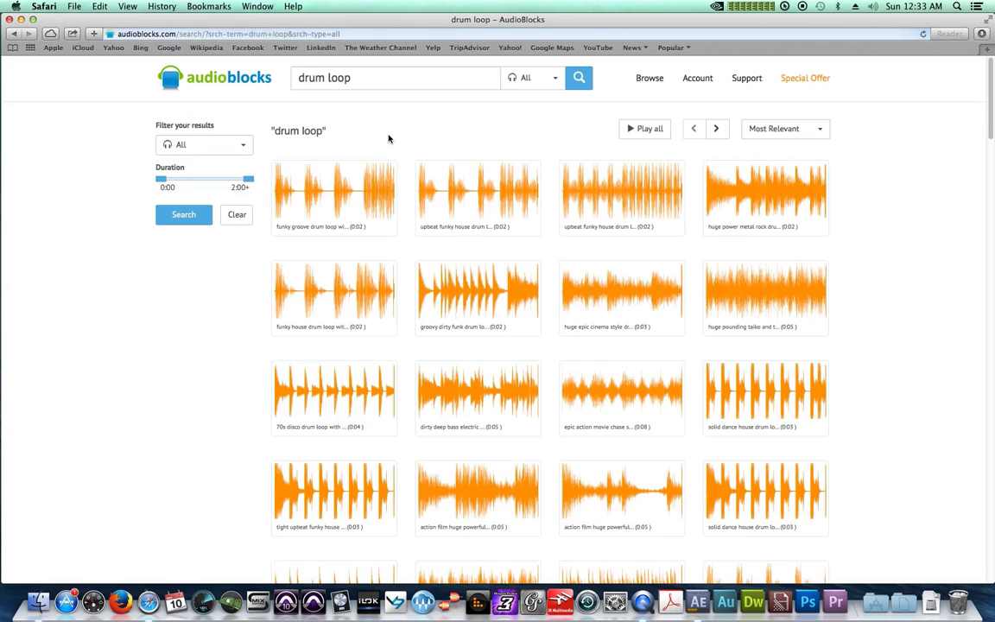
{"action": "scroll", "coordinate": [388, 142], "scroll_direction": "down", "scroll_amount": 1}
{"action": "scroll", "coordinate": [388, 142], "scroll_direction": "down", "scroll_amount": 10}
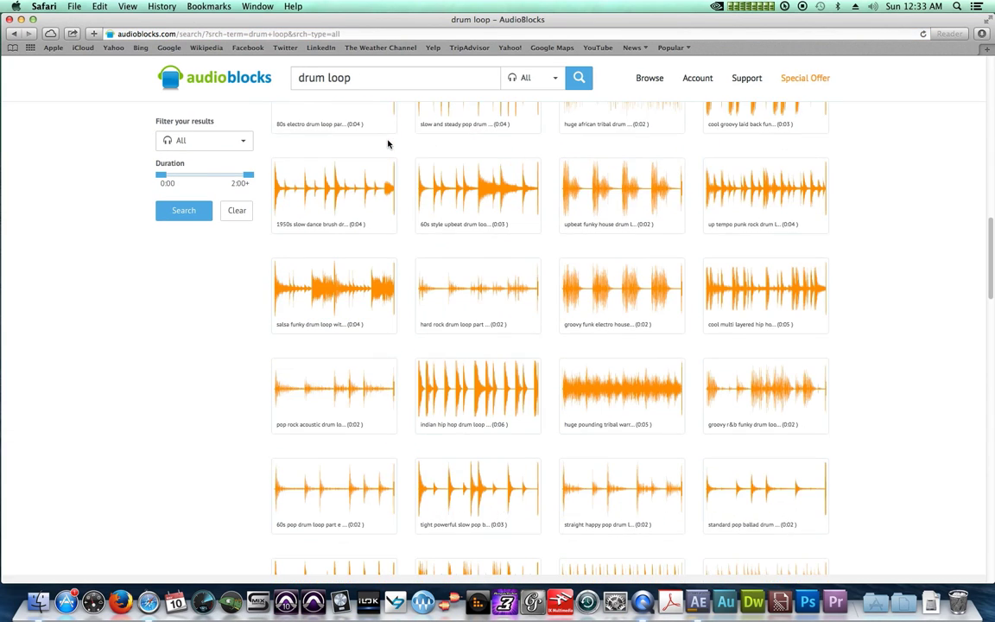
Replace the query with 'string' and browse the strings results
{"action": "triple_click", "coordinate": [404, 78]}
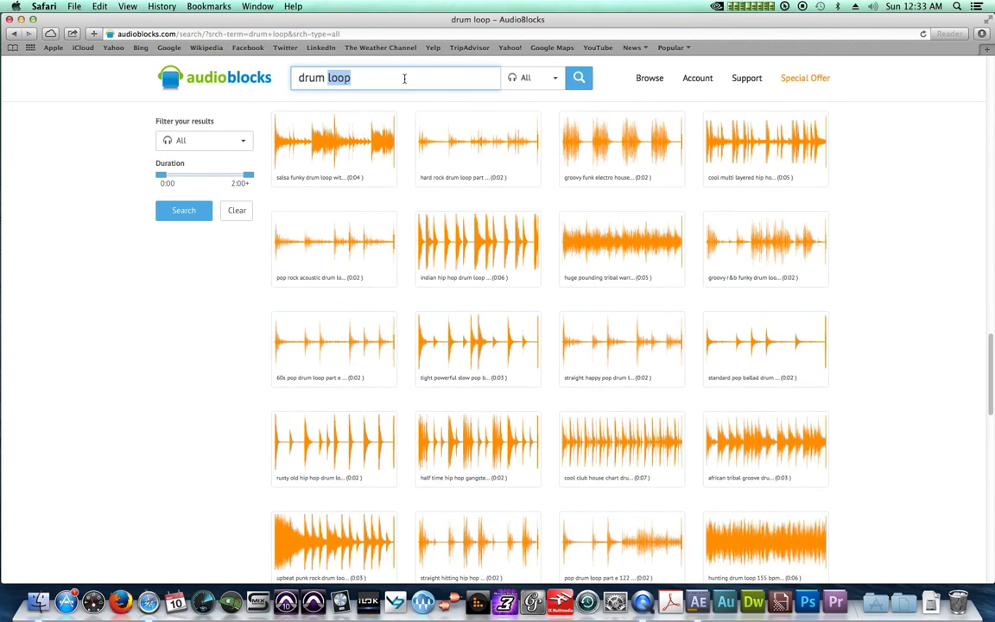
{"action": "type", "text": "strings"}
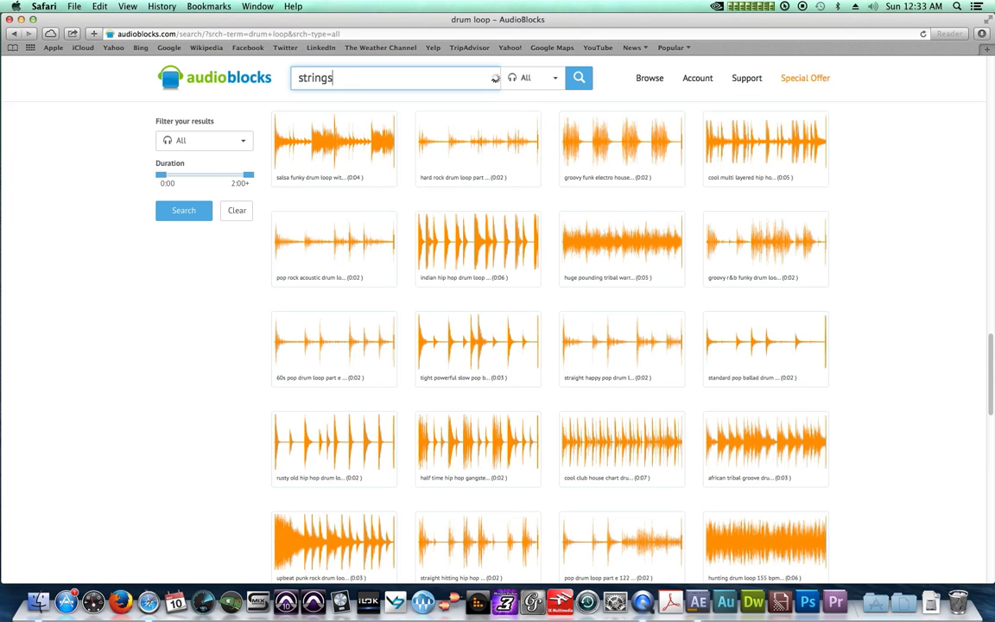
{"action": "key", "text": "Return"}
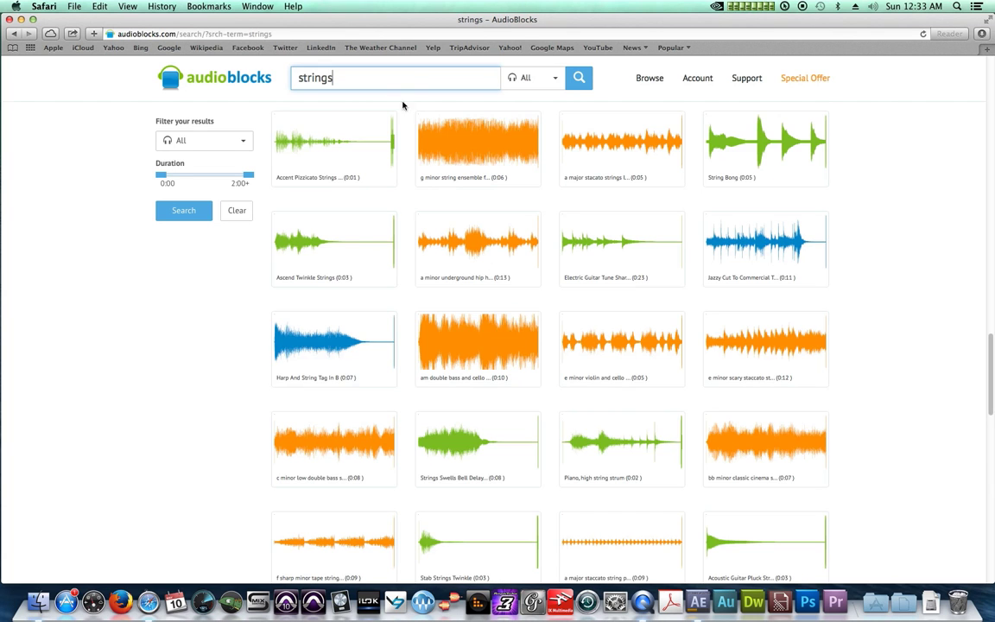
{"action": "scroll", "coordinate": [455, 155], "scroll_direction": "down", "scroll_amount": 5}
{"action": "scroll", "coordinate": [455, 155], "scroll_direction": "down", "scroll_amount": 4}
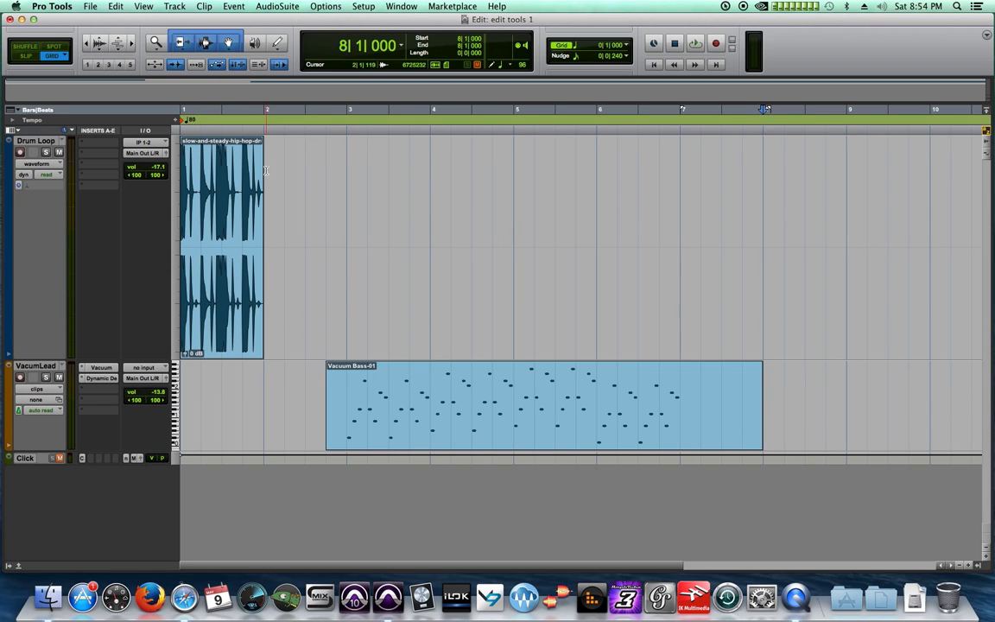
Shrink the Drum Loop track height and play the session from the start
{"action": "left_click_drag", "start_coordinate": [241, 154], "coordinate": [152, 164]}
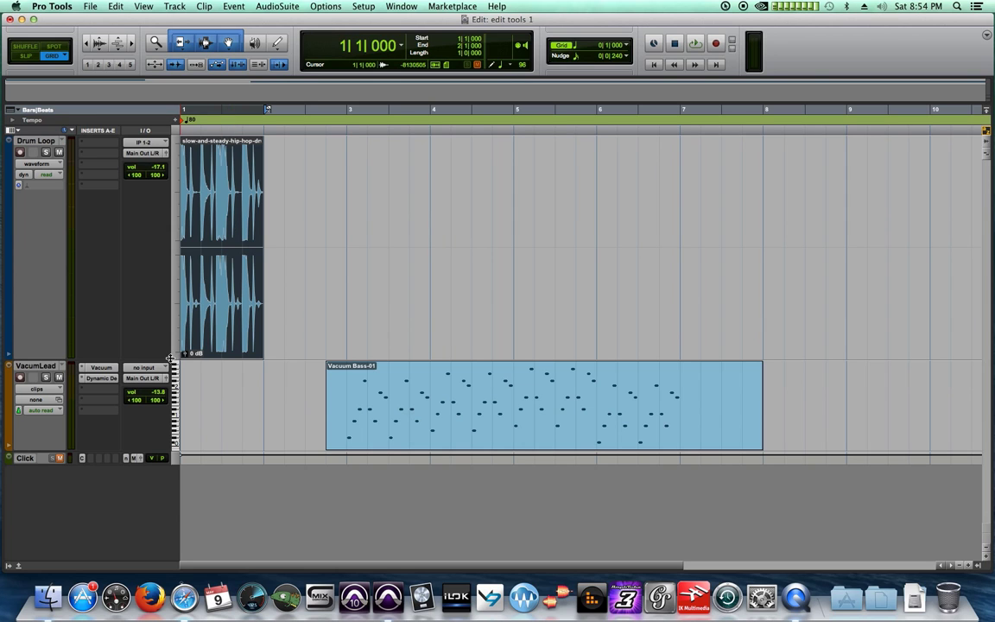
{"action": "left_click_drag", "start_coordinate": [168, 357], "coordinate": [168, 284]}
{"action": "left_click", "coordinate": [305, 195]}
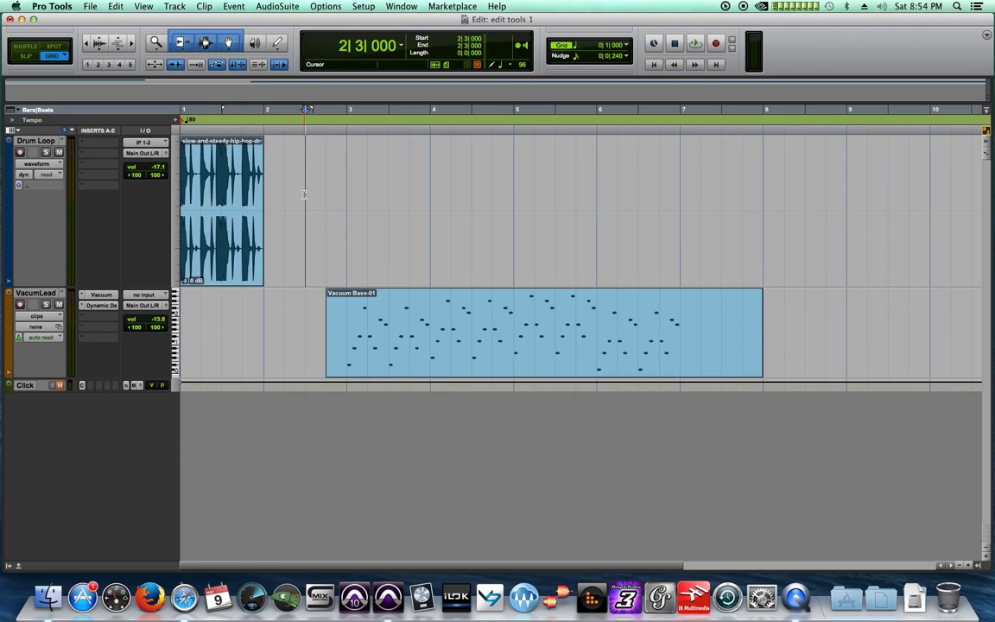
{"action": "key", "text": "Return"}
{"action": "key", "text": "space"}
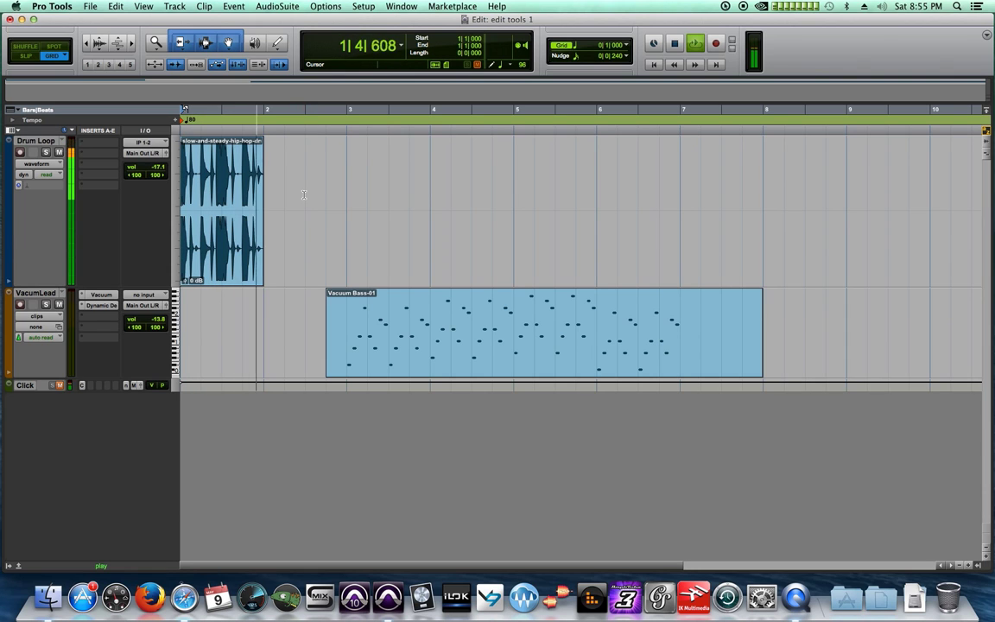
{"action": "key", "text": "space"}
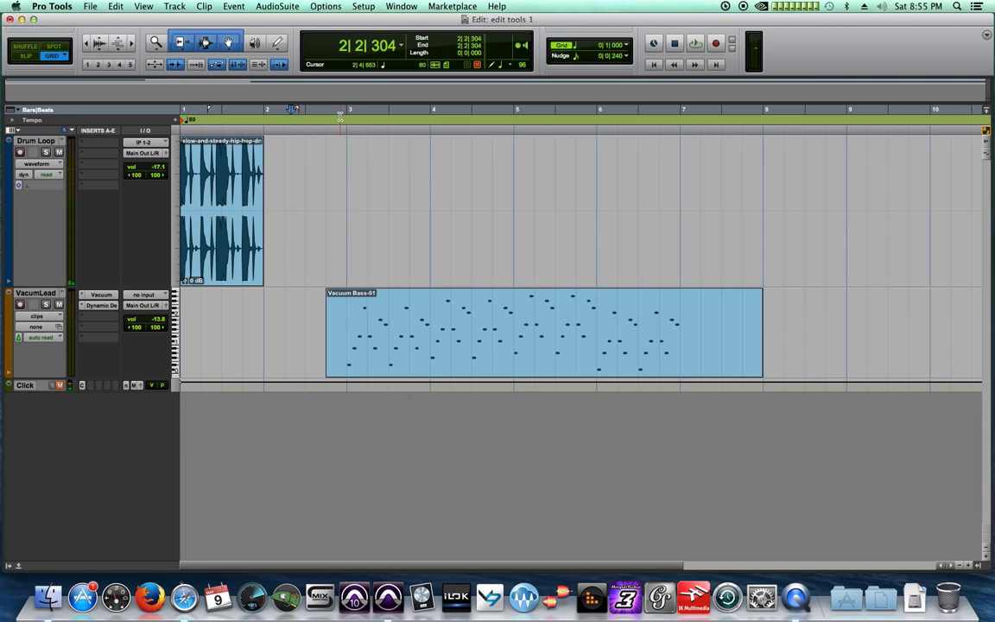
Review the Vacuum and Dynamic Delay plug-ins on the lead track, then play again
{"action": "left_click", "coordinate": [365, 311]}
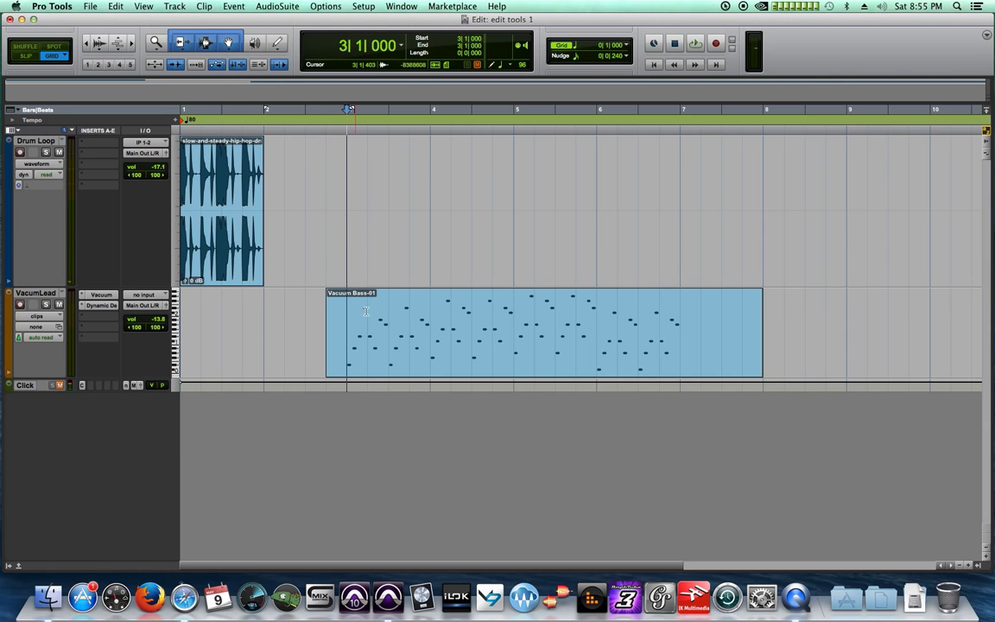
{"action": "left_click", "coordinate": [320, 126]}
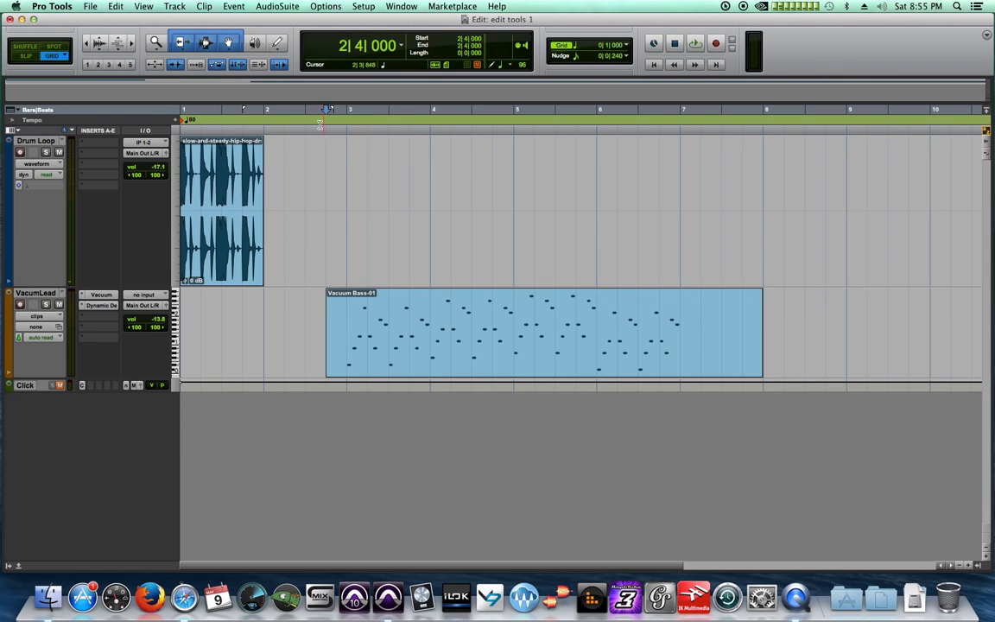
{"action": "left_click", "coordinate": [100, 295]}
{"action": "left_click", "coordinate": [255, 148]}
{"action": "left_click", "coordinate": [102, 304]}
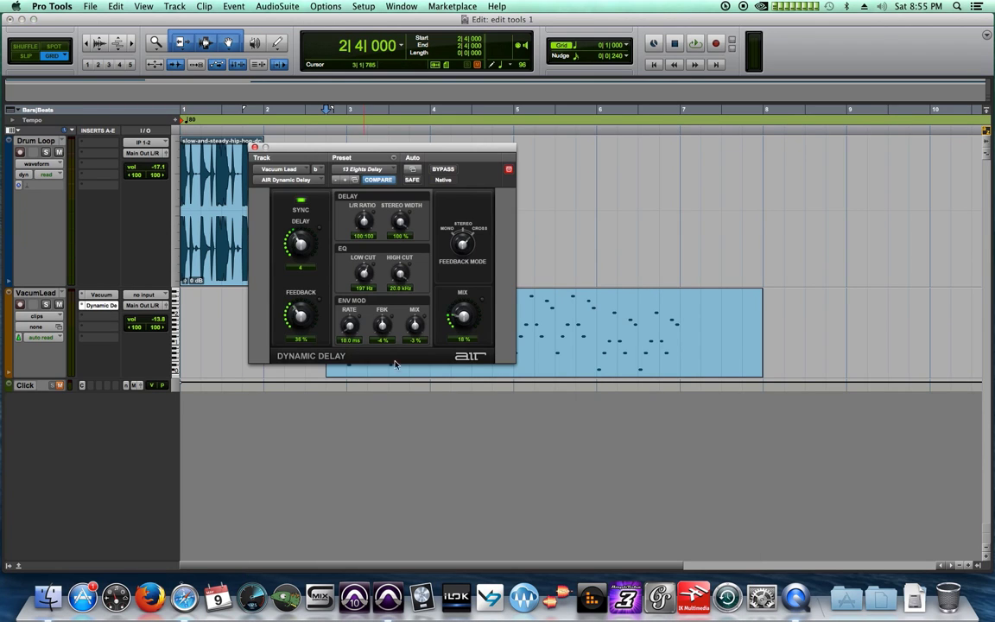
{"action": "left_click", "coordinate": [254, 148]}
{"action": "key", "text": "space"}
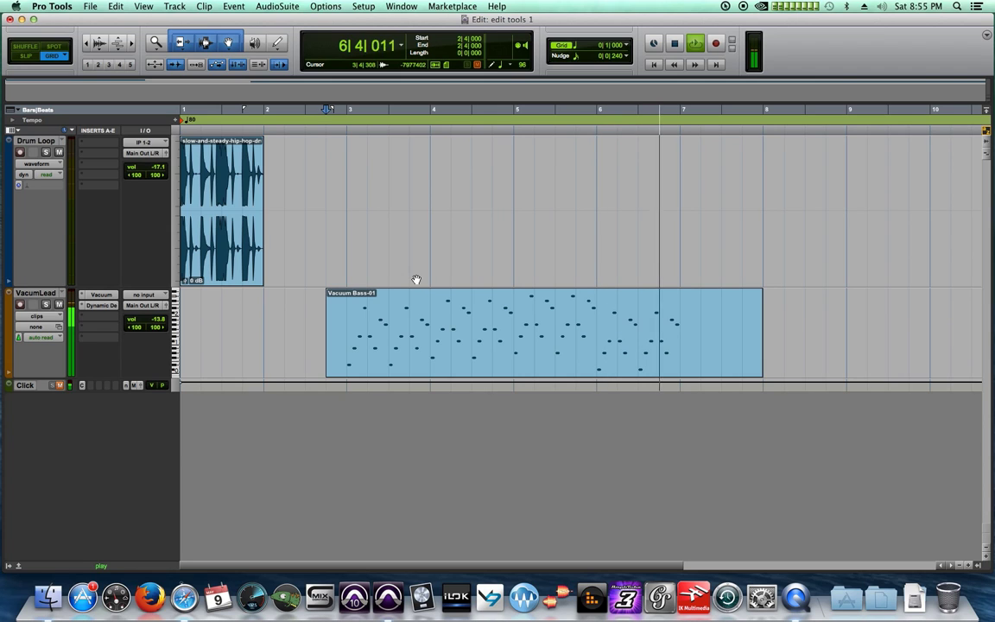
{"action": "key", "text": "space"}
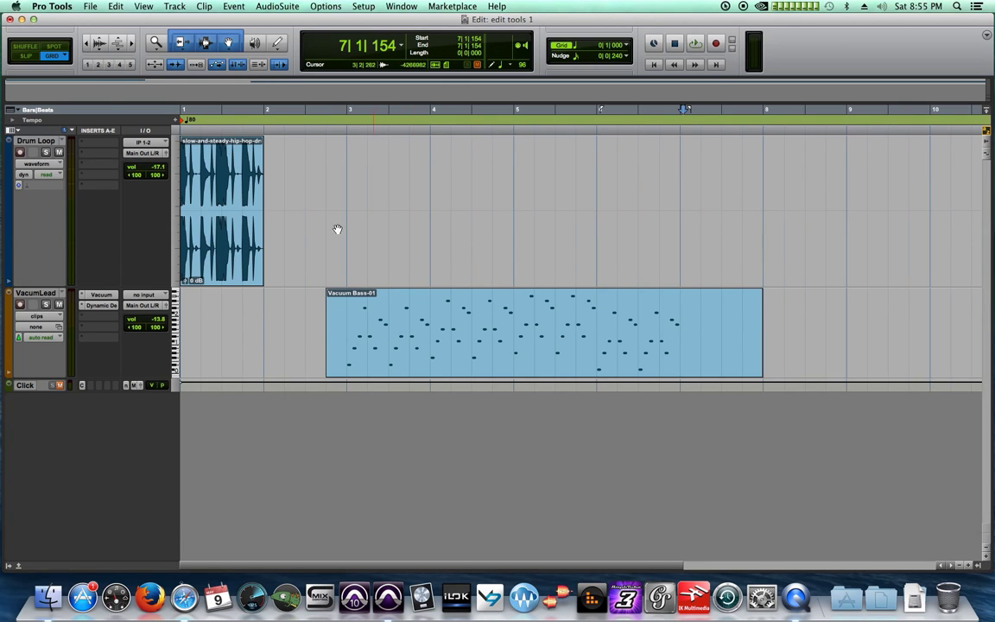
Switch to Absolute Grid mode and set the grid value to a 1/4 note
{"action": "left_click", "coordinate": [54, 58]}
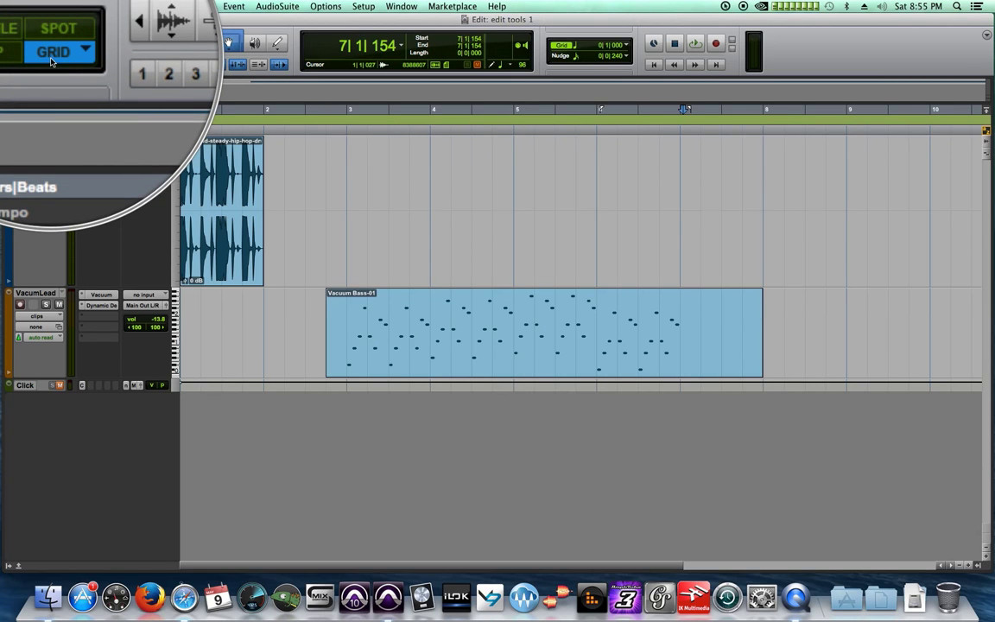
{"action": "left_click", "coordinate": [52, 59]}
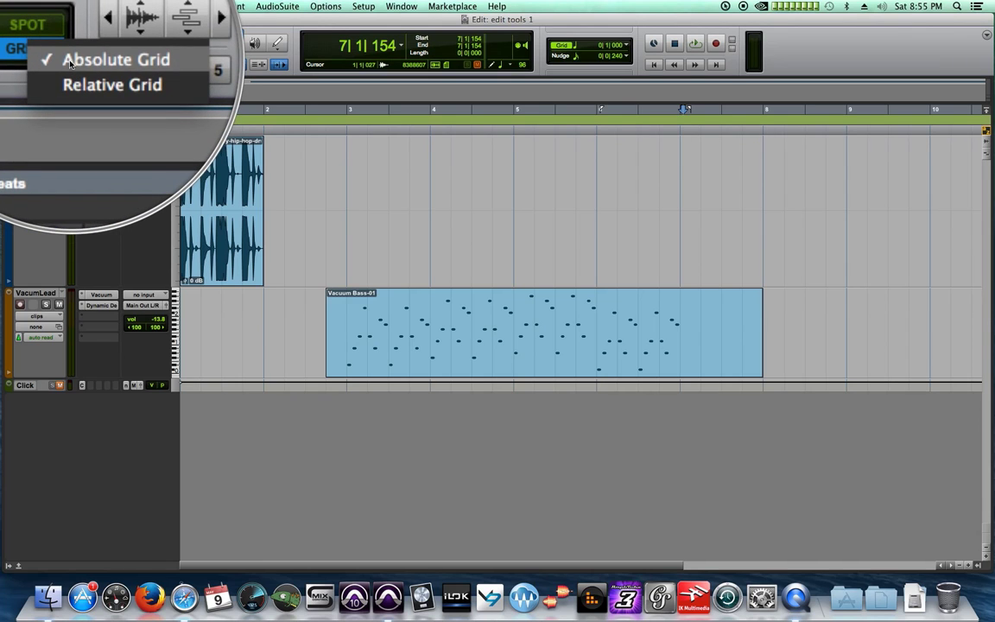
{"action": "left_click", "coordinate": [70, 63]}
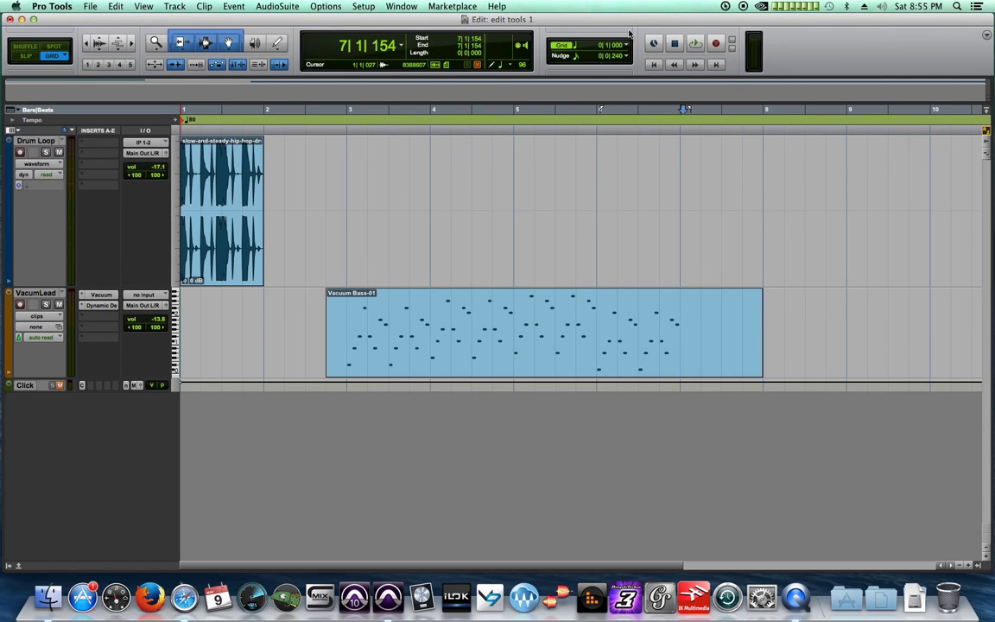
{"action": "left_click", "coordinate": [566, 48]}
{"action": "left_click", "coordinate": [566, 48]}
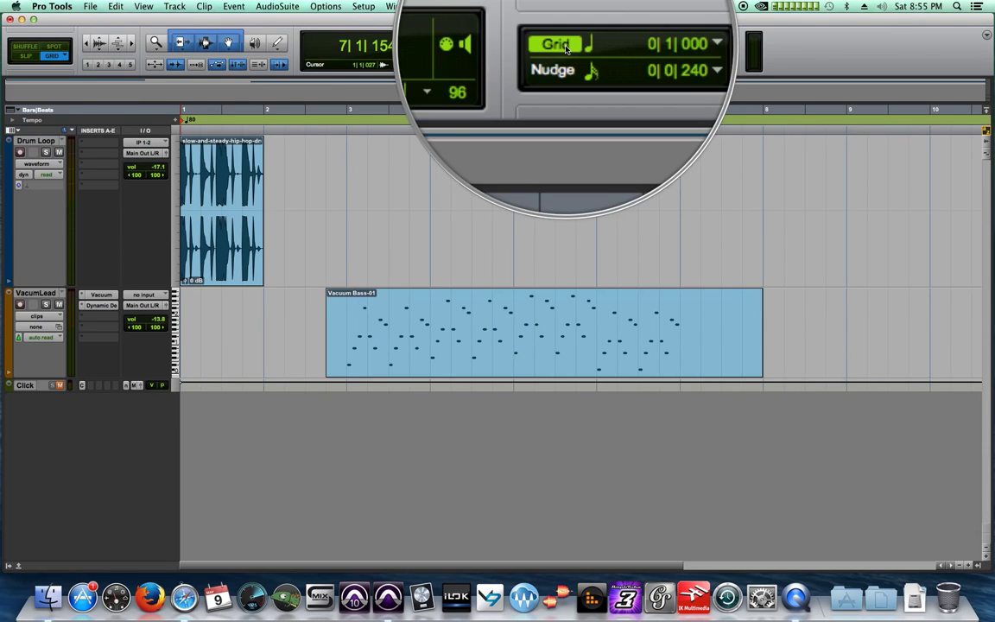
{"action": "left_click", "coordinate": [576, 46]}
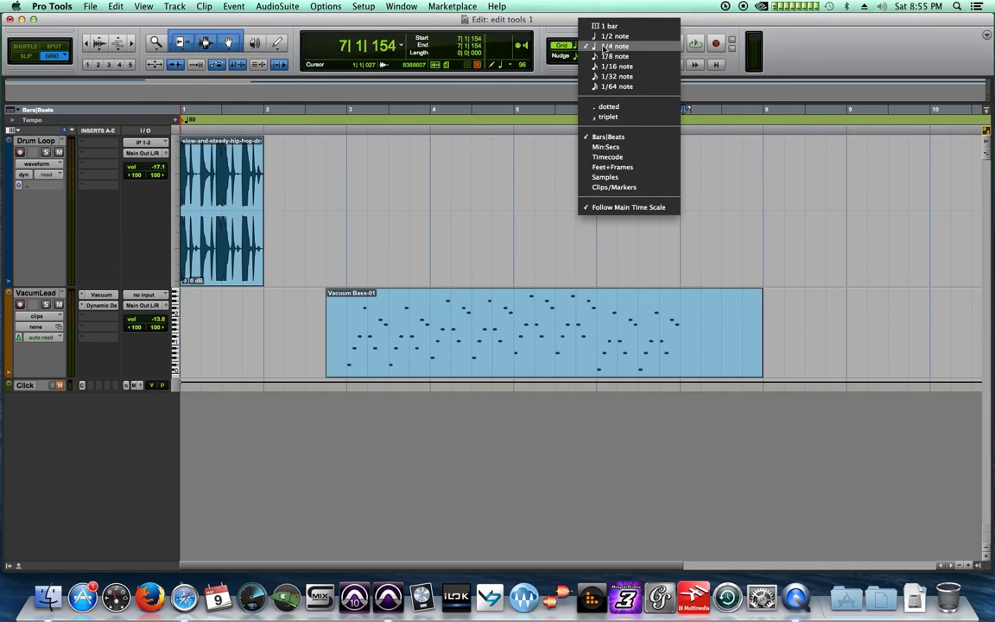
{"action": "left_click", "coordinate": [610, 47]}
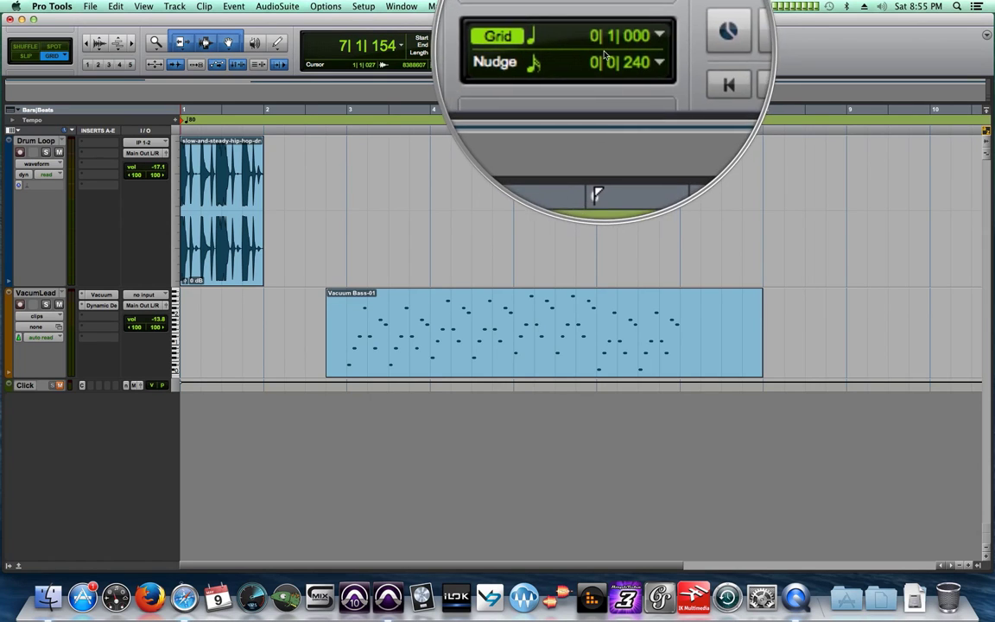
Turn off the Smart Tool and select the Selector tool
{"action": "left_click", "coordinate": [207, 43]}
{"action": "left_click", "coordinate": [168, 39]}
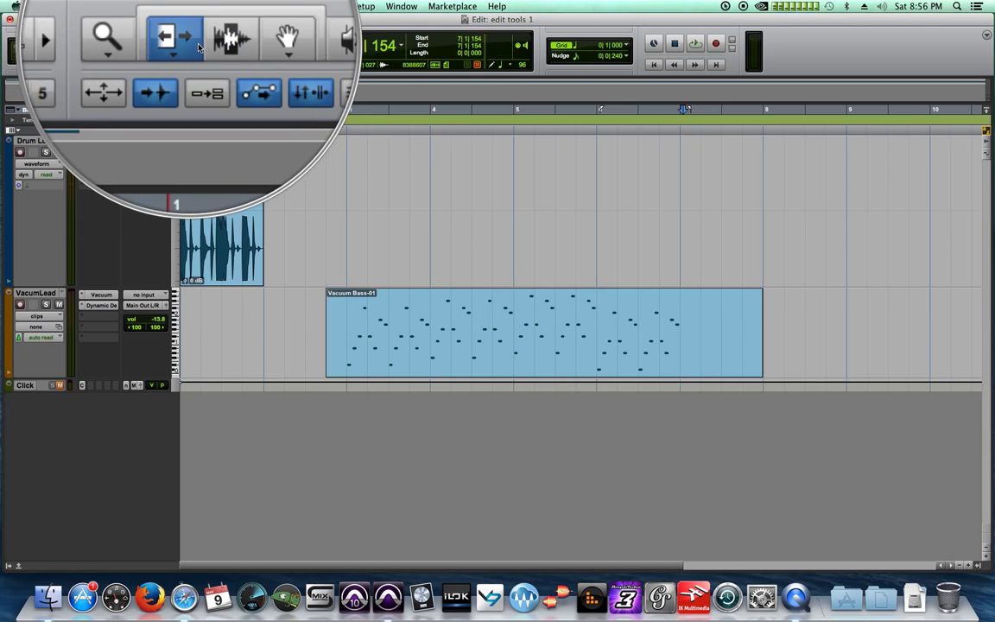
{"action": "left_click", "coordinate": [199, 39]}
{"action": "left_click", "coordinate": [227, 43]}
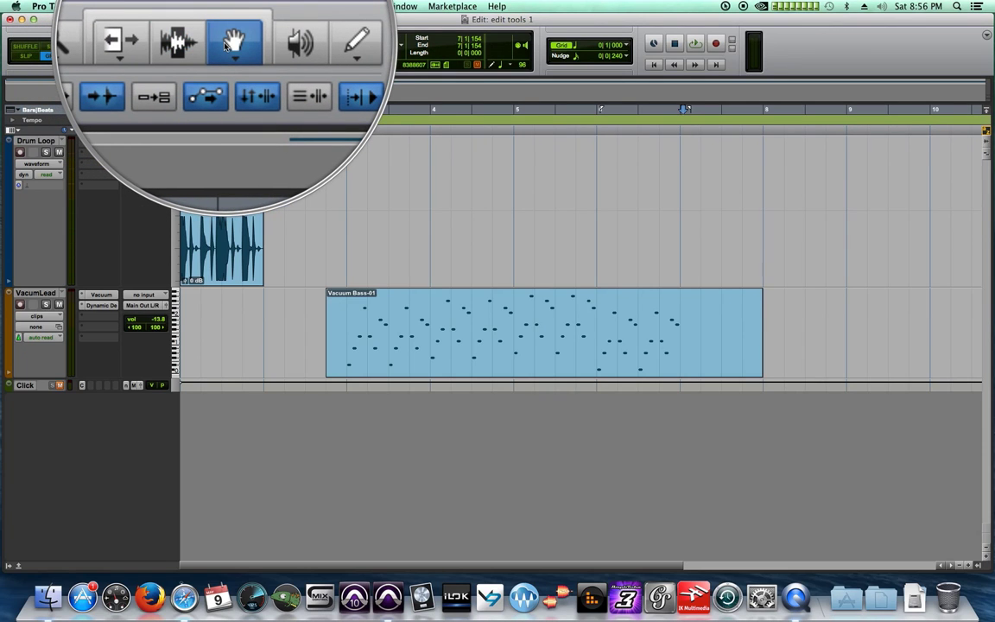
{"action": "left_click", "coordinate": [204, 43]}
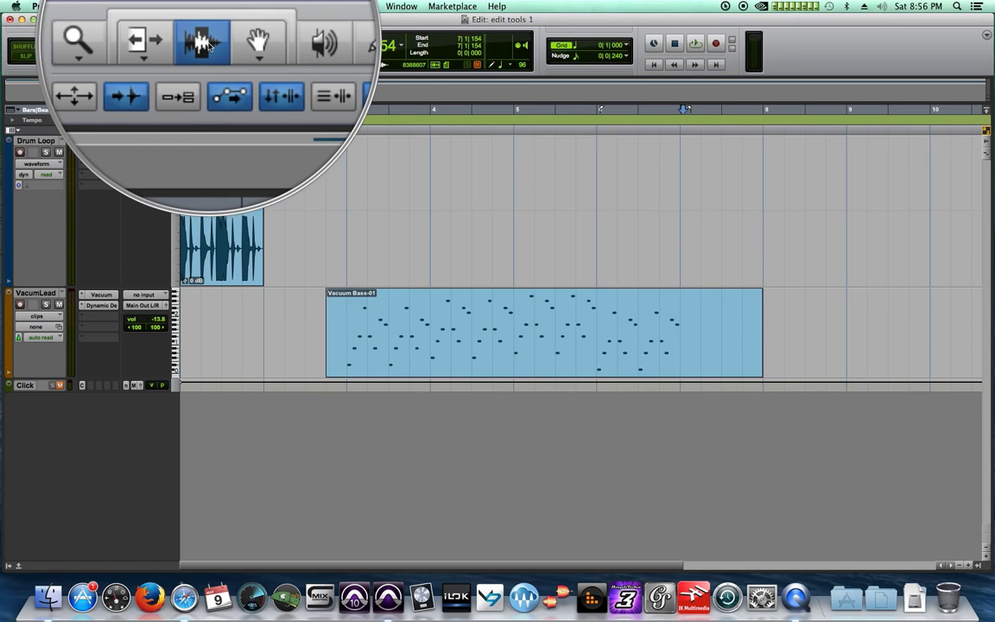
Delete the clip portions before bar 3 and after bar 7 of Vacuum Bass-01
{"action": "left_click_drag", "start_coordinate": [268, 324], "coordinate": [341, 321]}
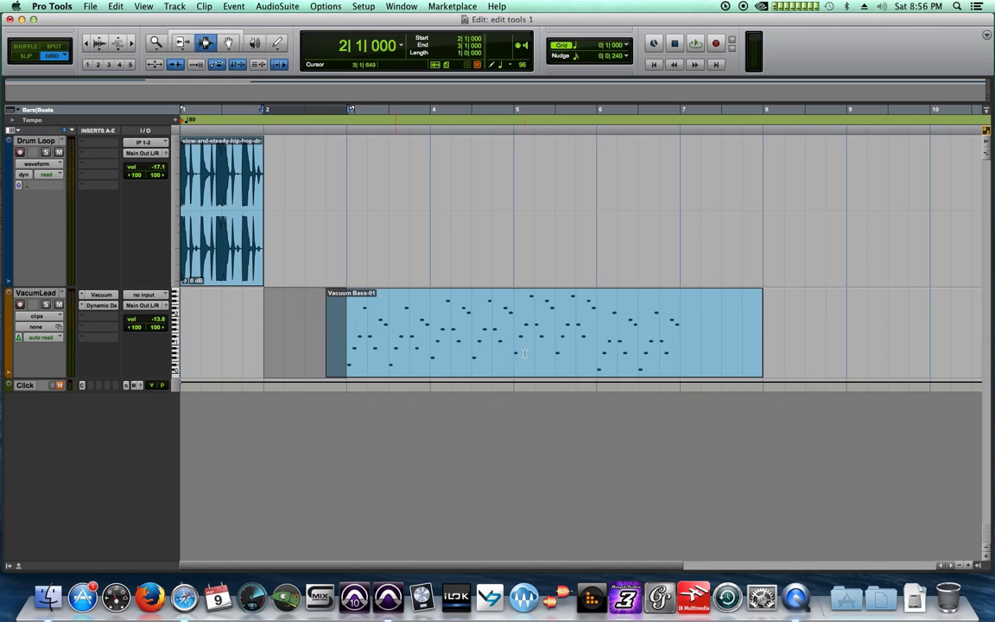
{"action": "left_click_drag", "start_coordinate": [803, 327], "coordinate": [681, 333]}
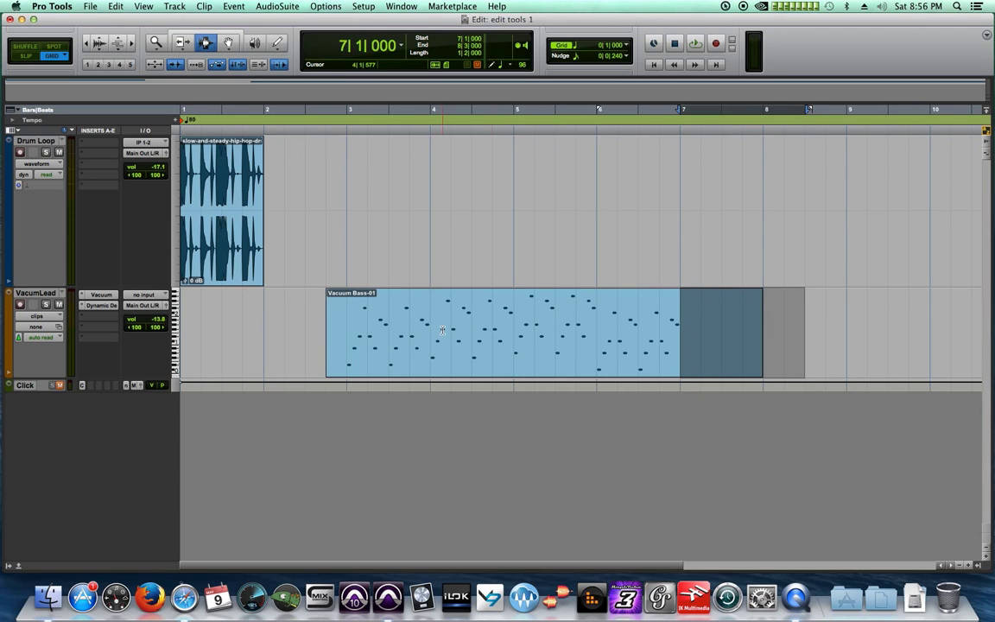
{"action": "left_click_drag", "start_coordinate": [267, 316], "coordinate": [345, 316]}
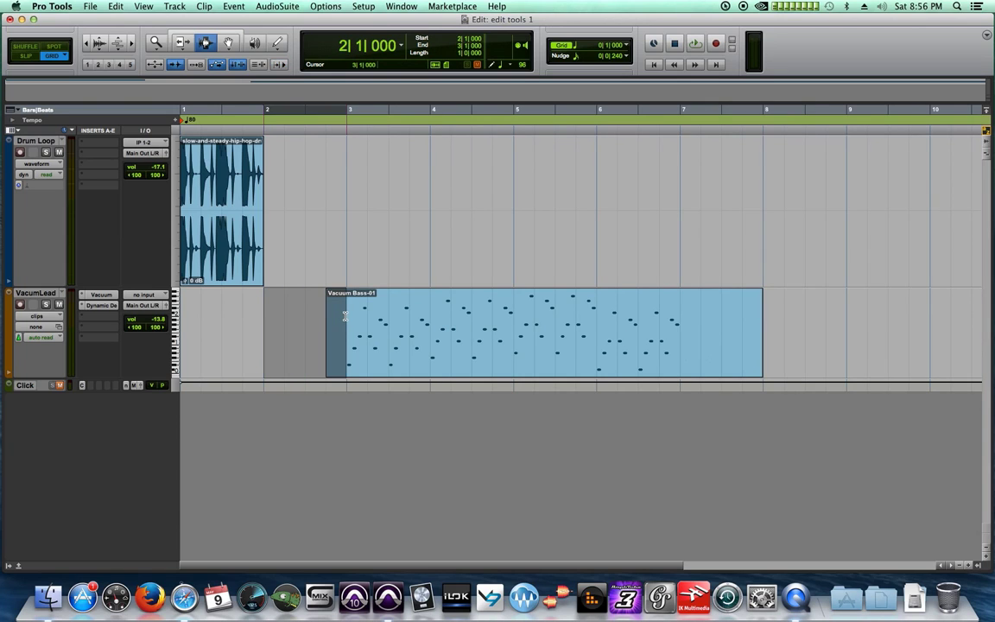
{"action": "key", "text": "super+z"}
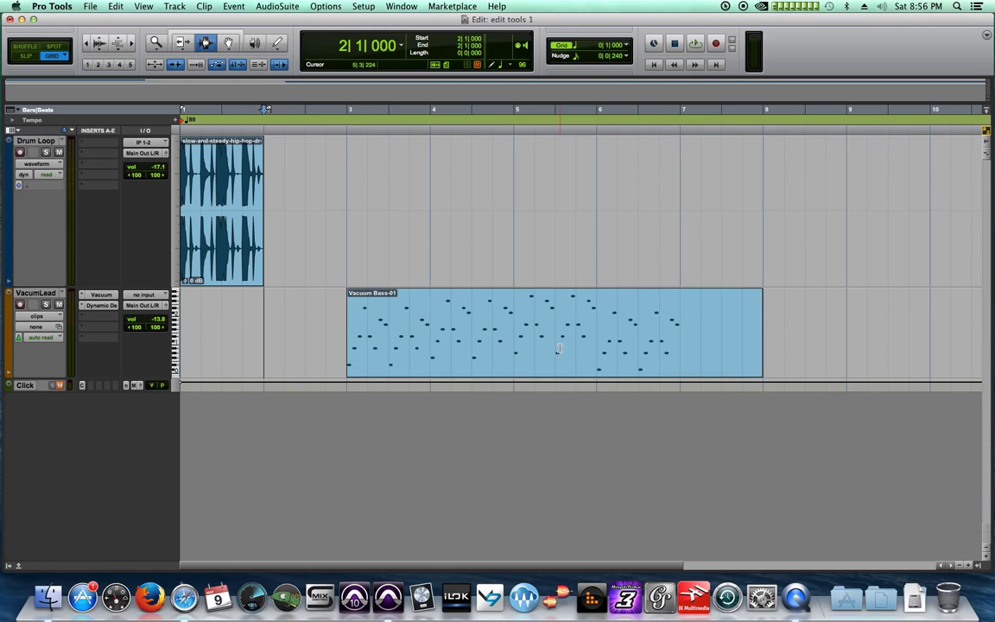
{"action": "left_click_drag", "start_coordinate": [743, 342], "coordinate": [680, 342]}
{"action": "key", "text": "Delete"}
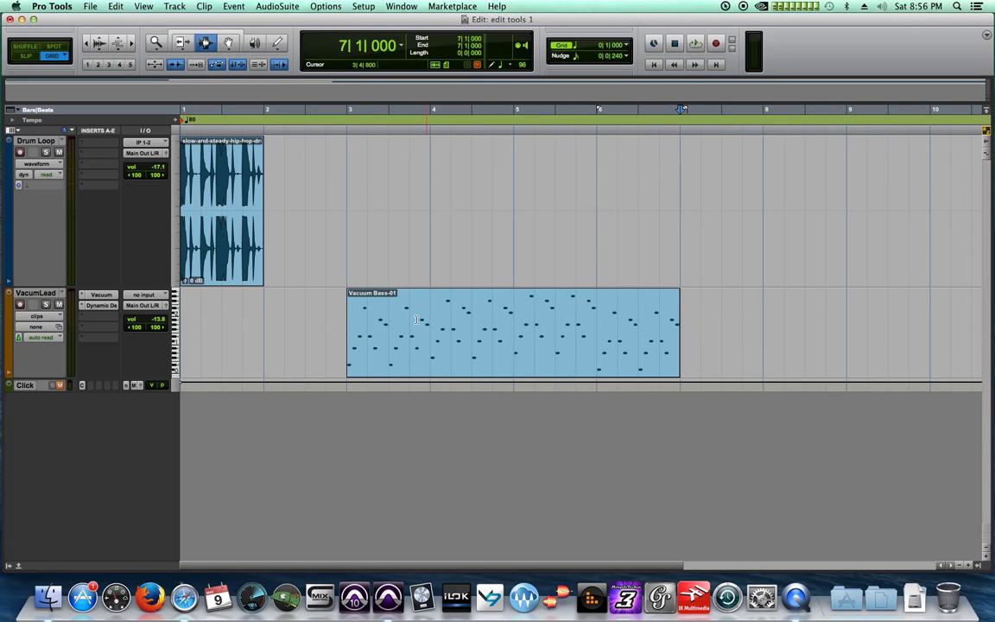
{"action": "left_click_drag", "start_coordinate": [349, 319], "coordinate": [678, 327]}
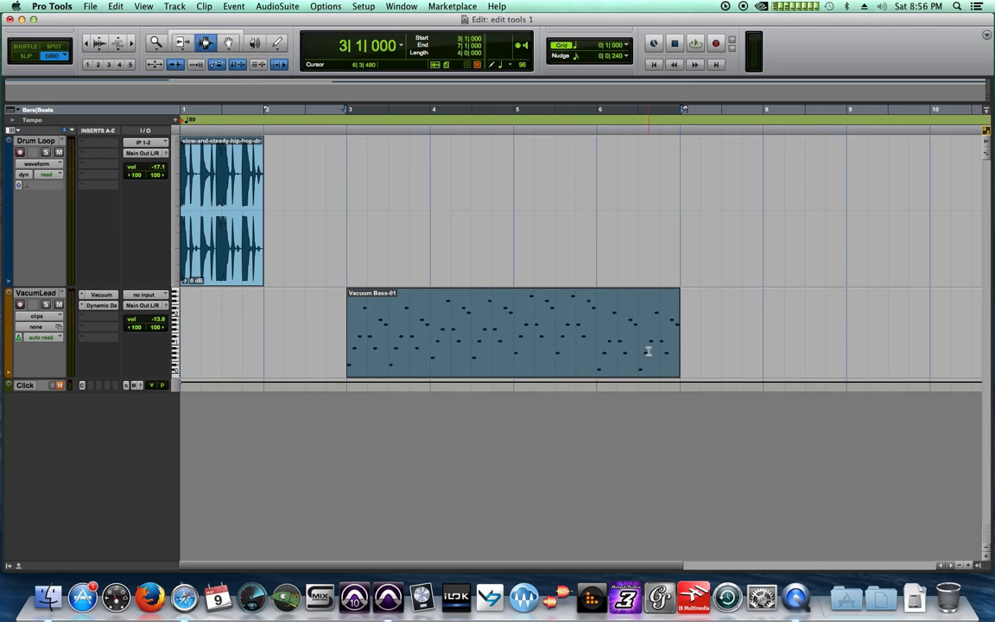
Copy bar 4 of the lead clip to bar 8, then undo the paste
{"action": "left_click", "coordinate": [349, 328]}
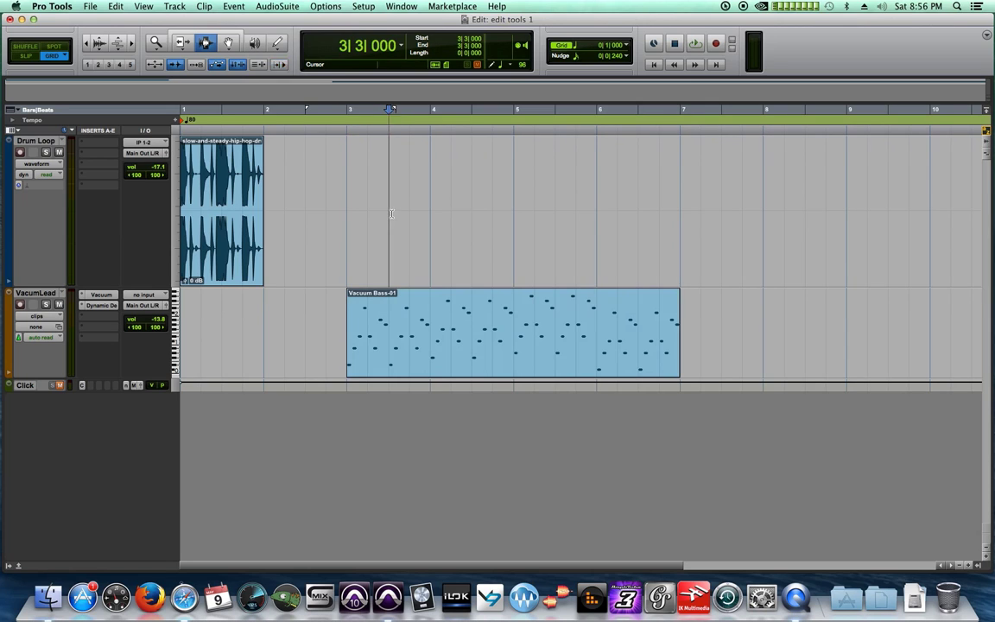
{"action": "left_click_drag", "start_coordinate": [349, 326], "coordinate": [430, 324]}
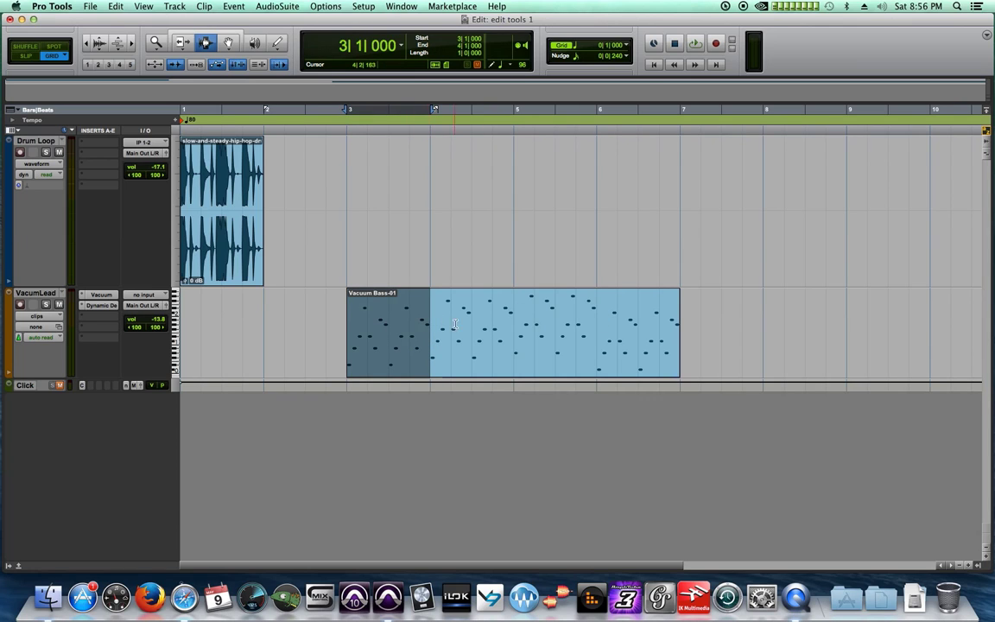
{"action": "left_click", "coordinate": [454, 325]}
{"action": "left_click_drag", "start_coordinate": [454, 324], "coordinate": [505, 322]}
{"action": "key", "text": "super+s"}
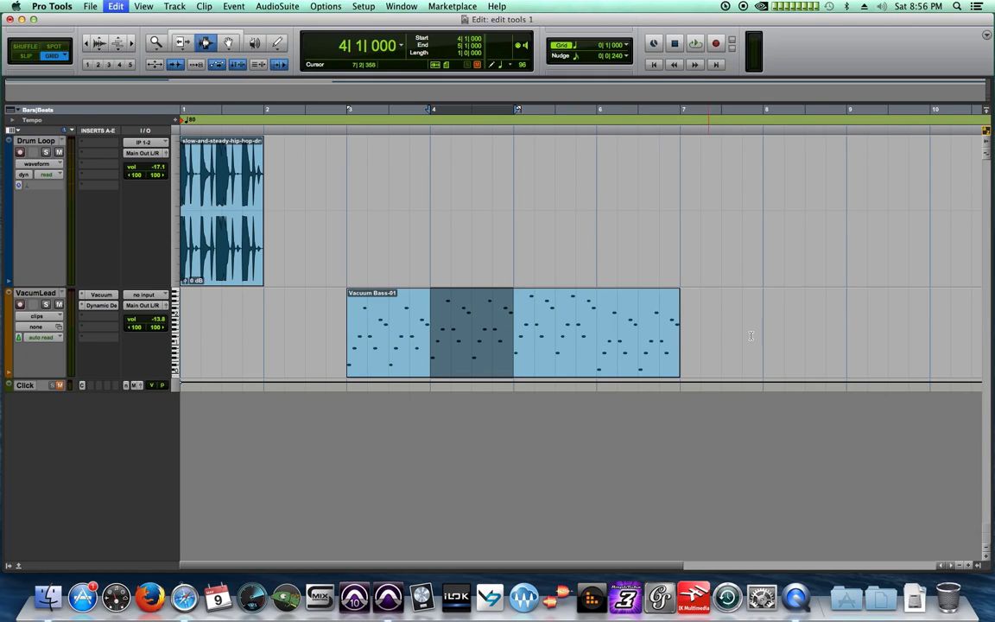
{"action": "left_click", "coordinate": [762, 308]}
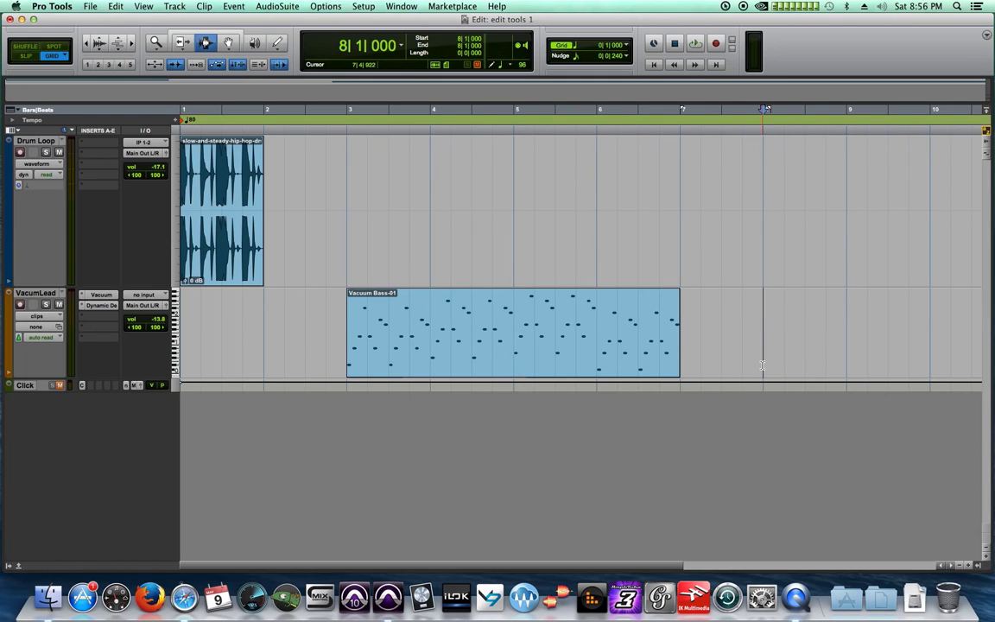
{"action": "key", "text": "super+v"}
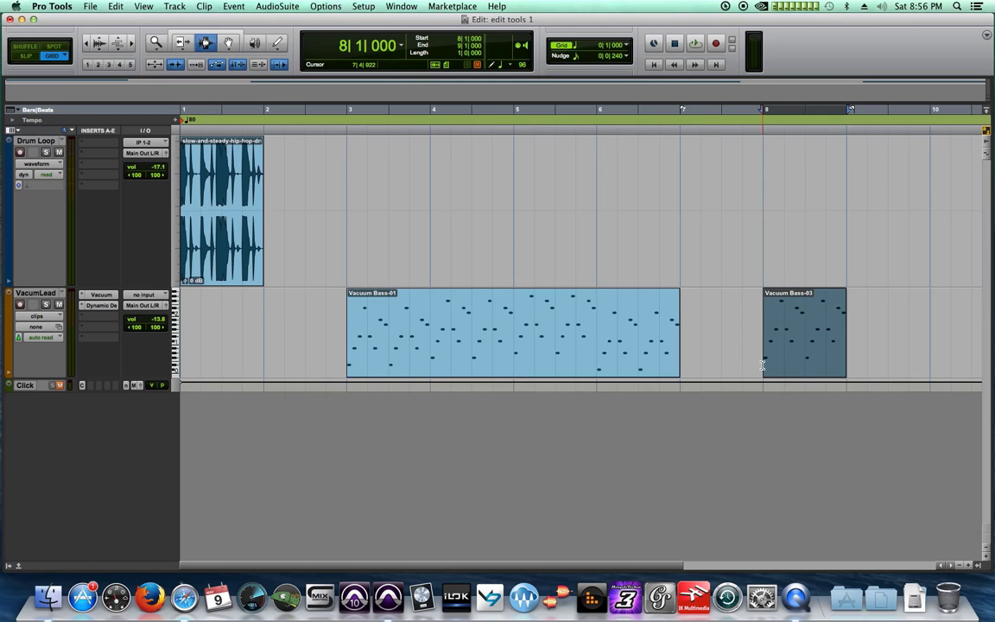
{"action": "key", "text": "super+z"}
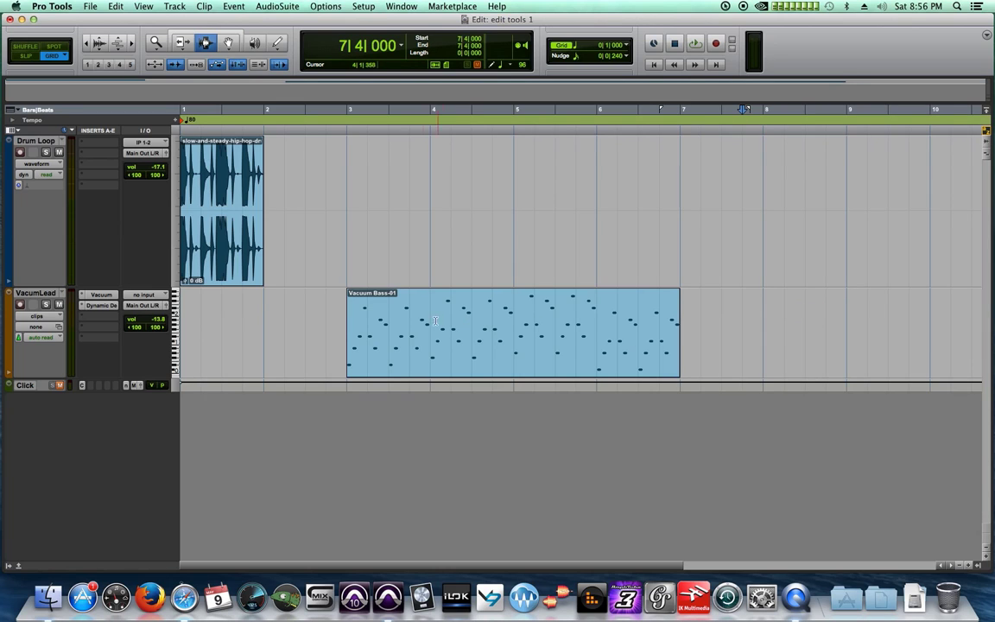
Cut bar 4 out of the lead clip and paste it at bar 8
{"action": "left_click_drag", "start_coordinate": [353, 314], "coordinate": [437, 335]}
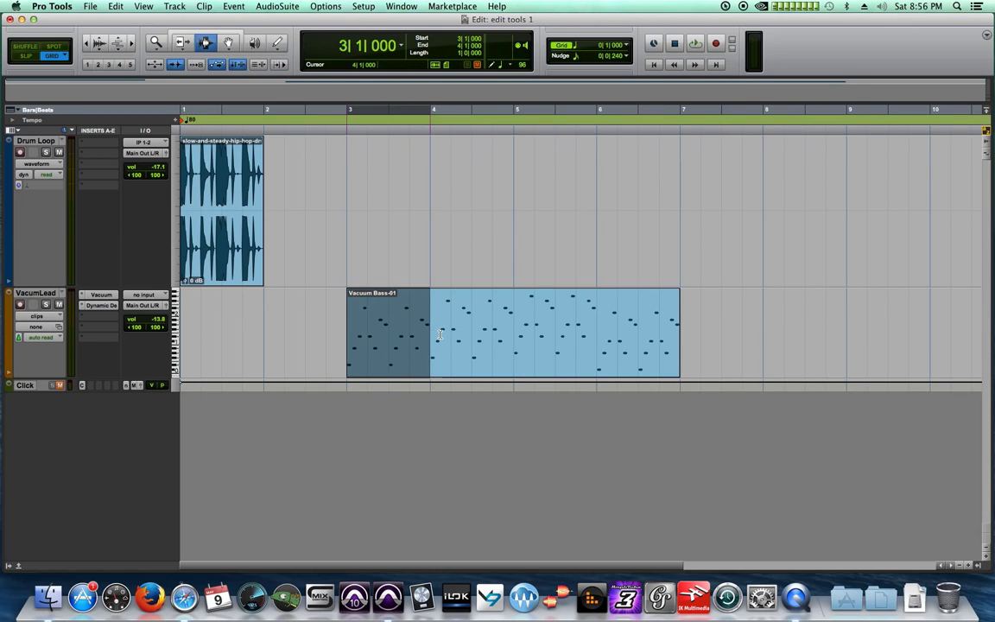
{"action": "key", "text": "shift+KP_Add"}
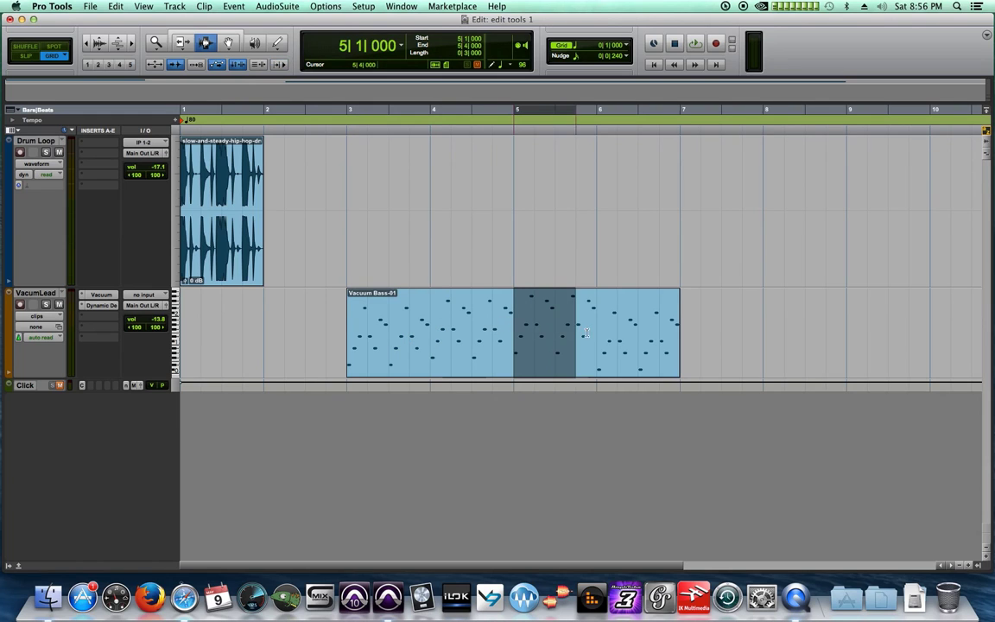
{"action": "left_click_drag", "start_coordinate": [430, 329], "coordinate": [531, 354]}
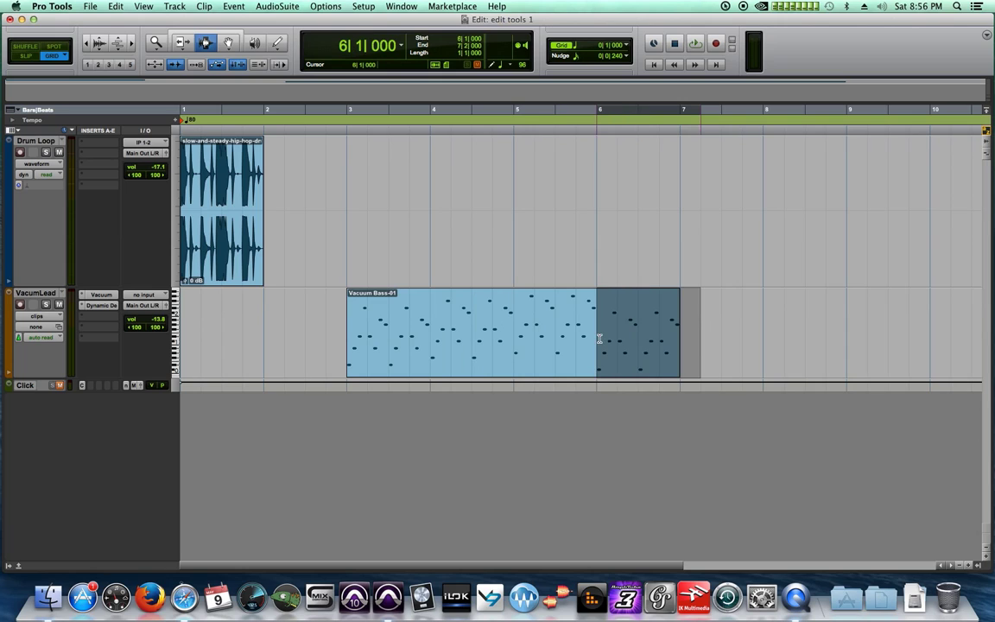
{"action": "key", "text": "shift+slash"}
{"action": "left_click", "coordinate": [754, 338]}
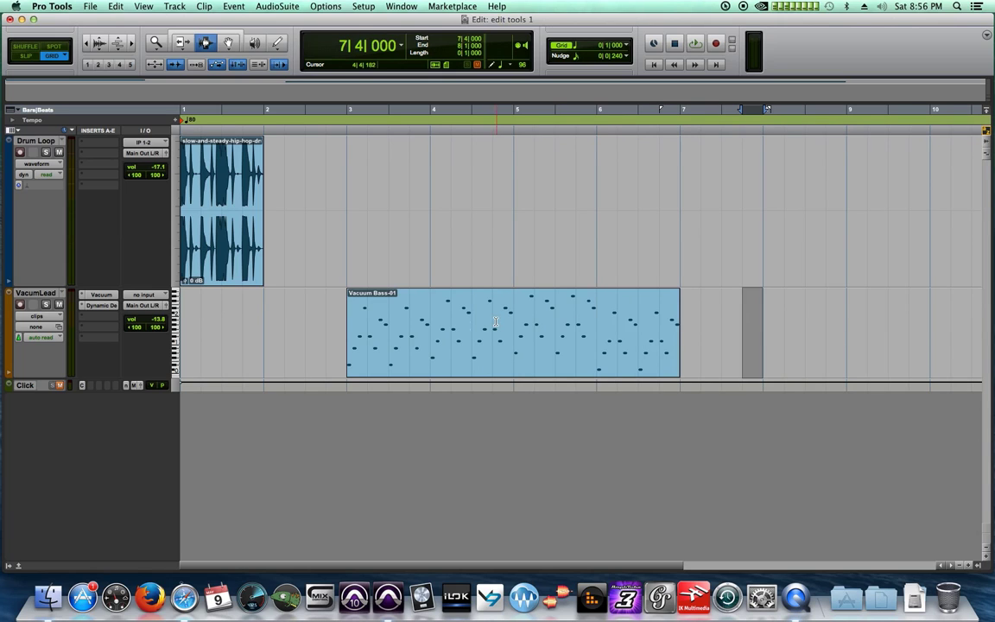
{"action": "left_click_drag", "start_coordinate": [434, 323], "coordinate": [500, 331]}
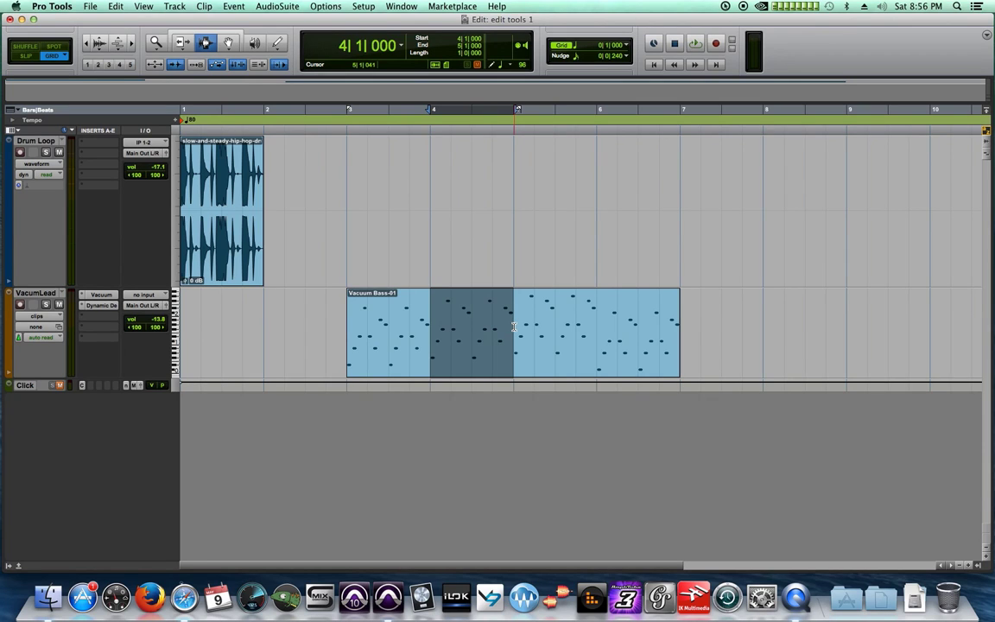
{"action": "key", "text": "super+x"}
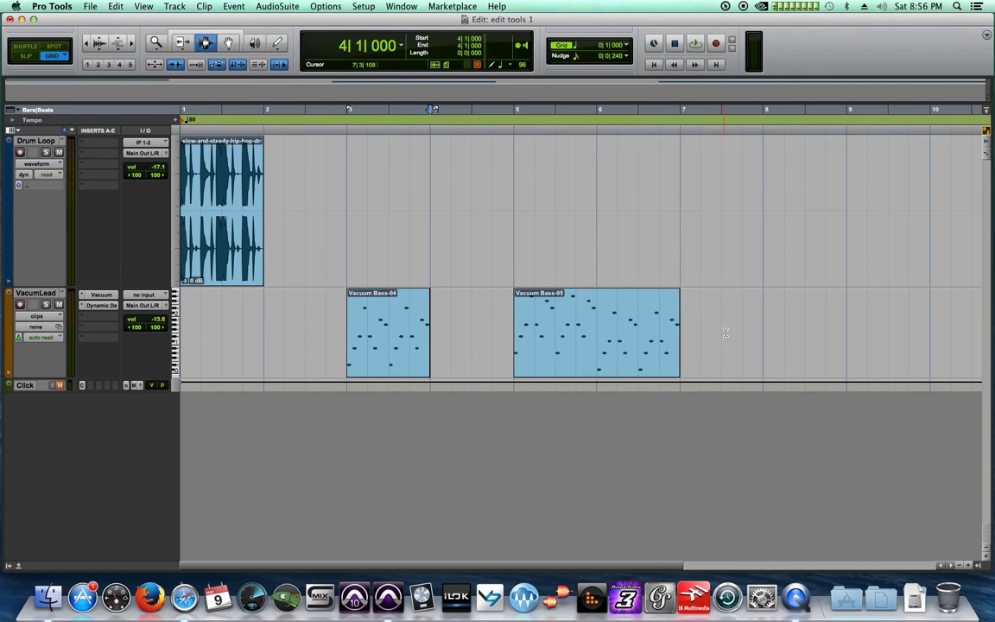
{"action": "left_click", "coordinate": [758, 354]}
{"action": "key", "text": "super+v"}
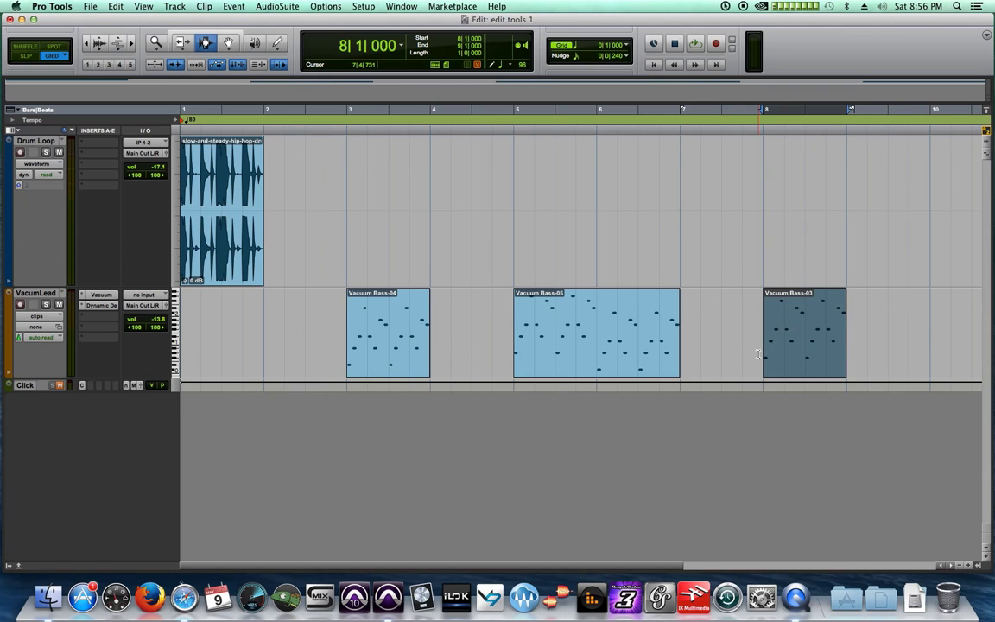
Move bar 5 into the bar 4 gap and the Vacuum Bass-03 clip to bar 5
{"action": "left_click_drag", "start_coordinate": [514, 320], "coordinate": [595, 358]}
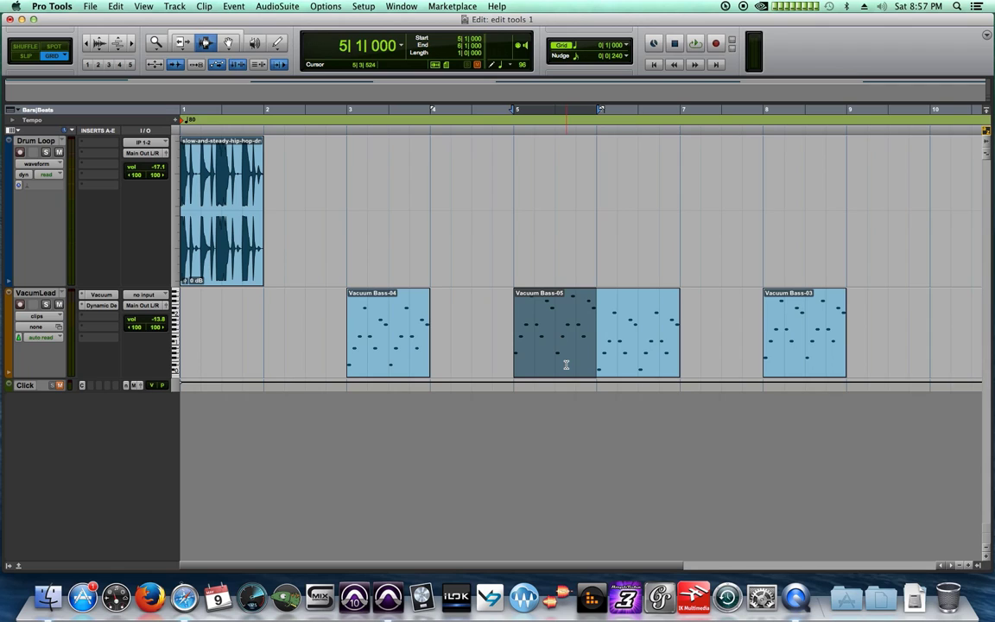
{"action": "key", "text": "Delete"}
{"action": "left_click", "coordinate": [438, 350]}
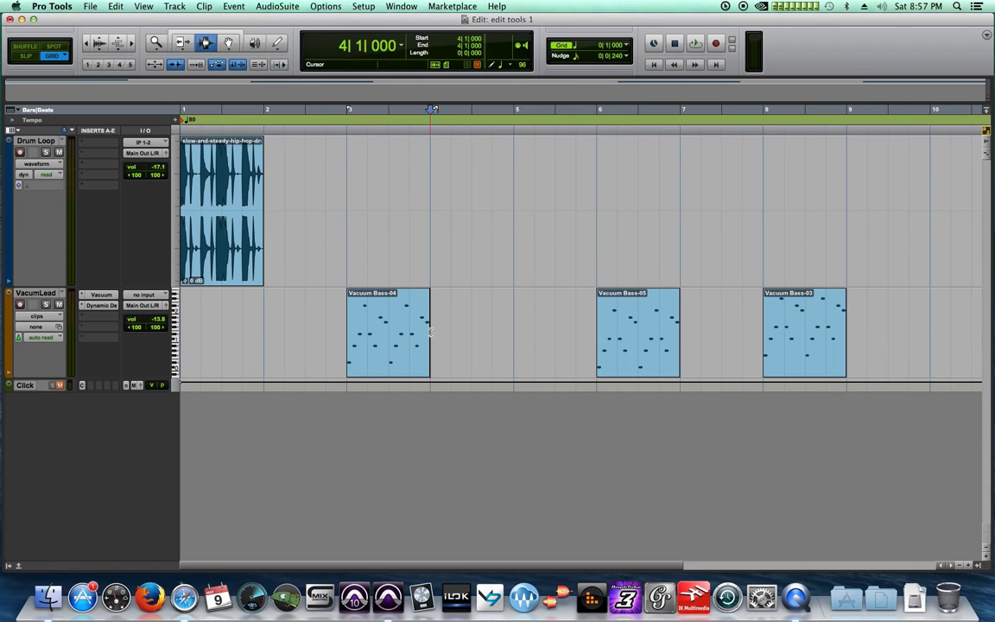
{"action": "key", "text": "super+v"}
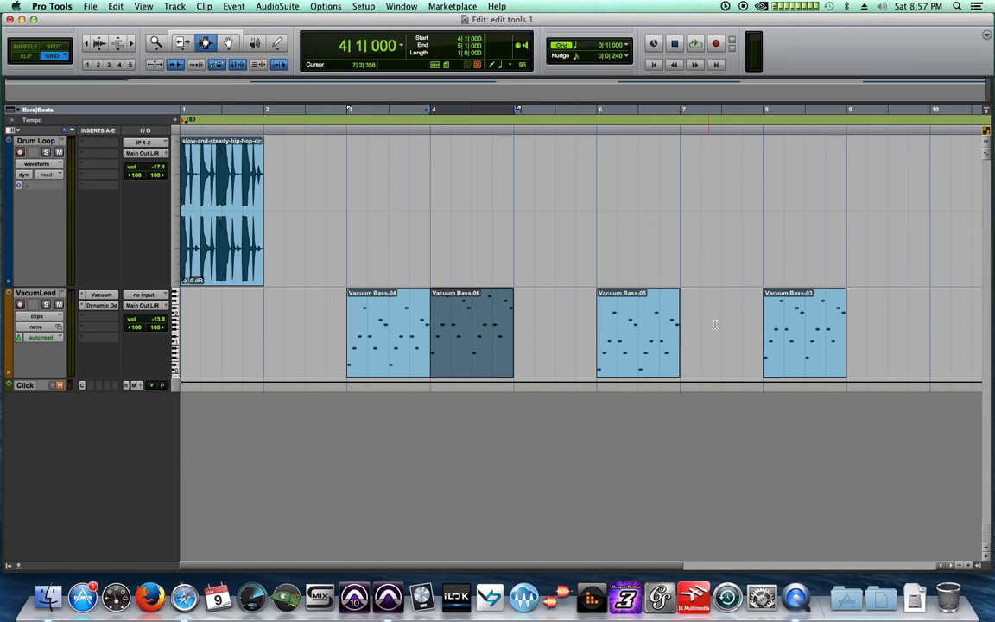
{"action": "left_click_drag", "start_coordinate": [767, 322], "coordinate": [834, 330]}
{"action": "key", "text": "super+x"}
{"action": "left_click", "coordinate": [518, 341]}
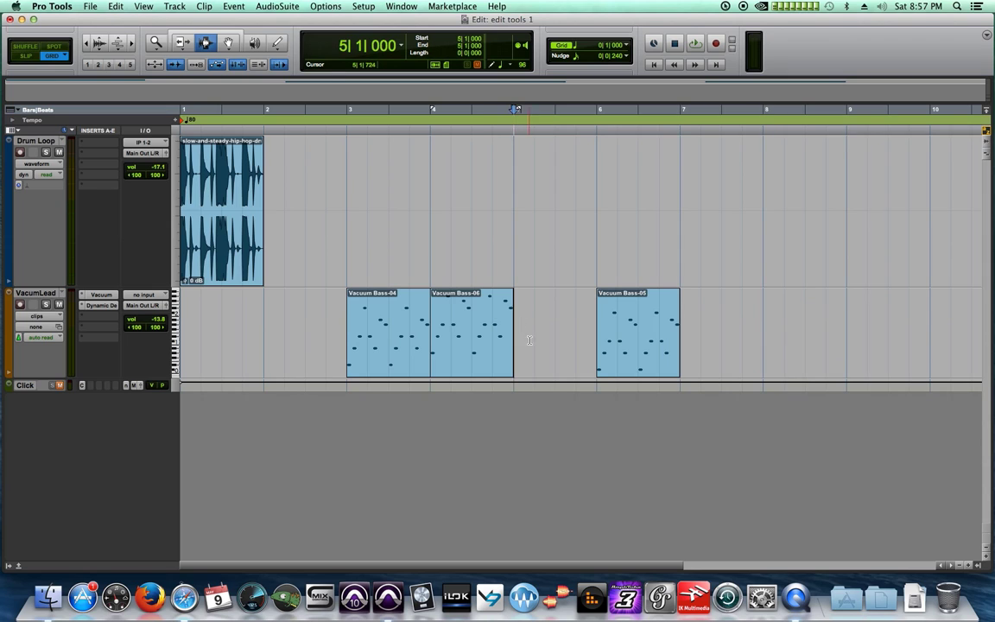
{"action": "key", "text": "super+v"}
{"action": "left_click", "coordinate": [472, 310]}
Place the playback point at various beats, ending at bar 6 beat 2
{"action": "left_click", "coordinate": [388, 293]}
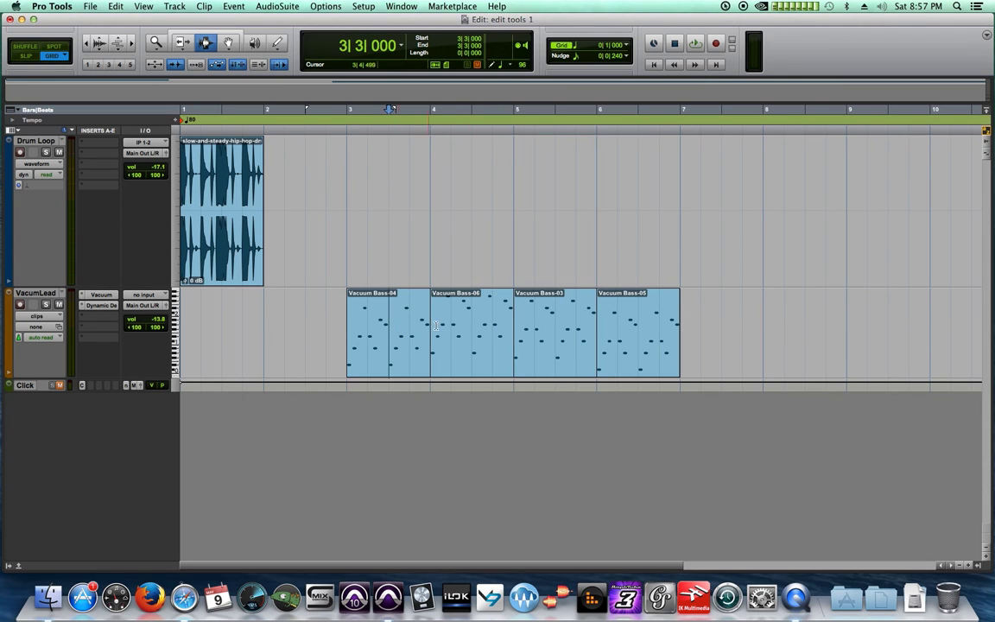
{"action": "left_click", "coordinate": [477, 295]}
{"action": "left_click", "coordinate": [555, 328]}
{"action": "left_click", "coordinate": [406, 309]}
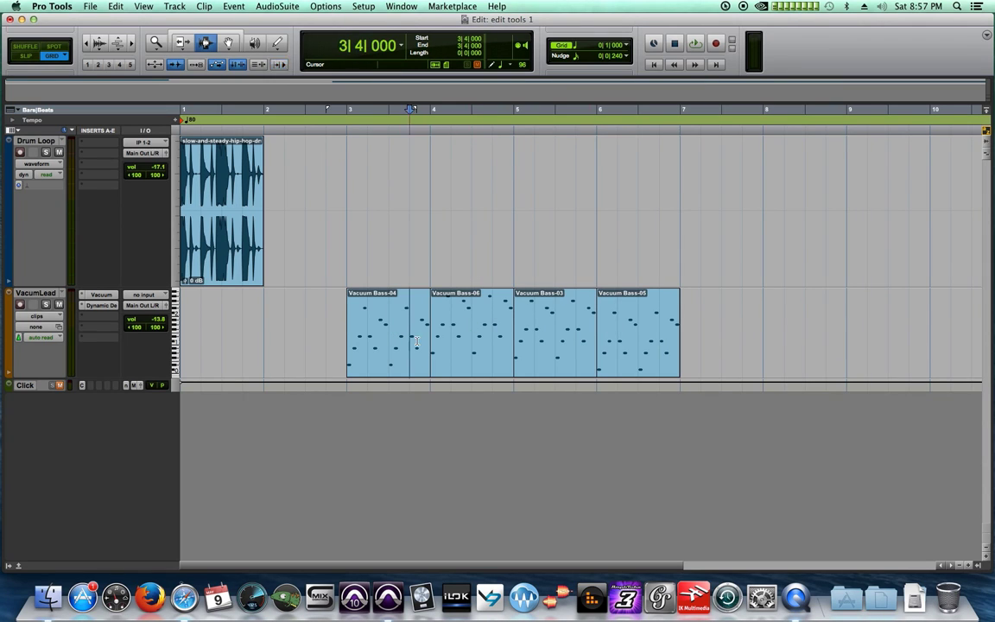
{"action": "left_click", "coordinate": [451, 320]}
{"action": "left_click", "coordinate": [560, 339]}
{"action": "left_click", "coordinate": [620, 327]}
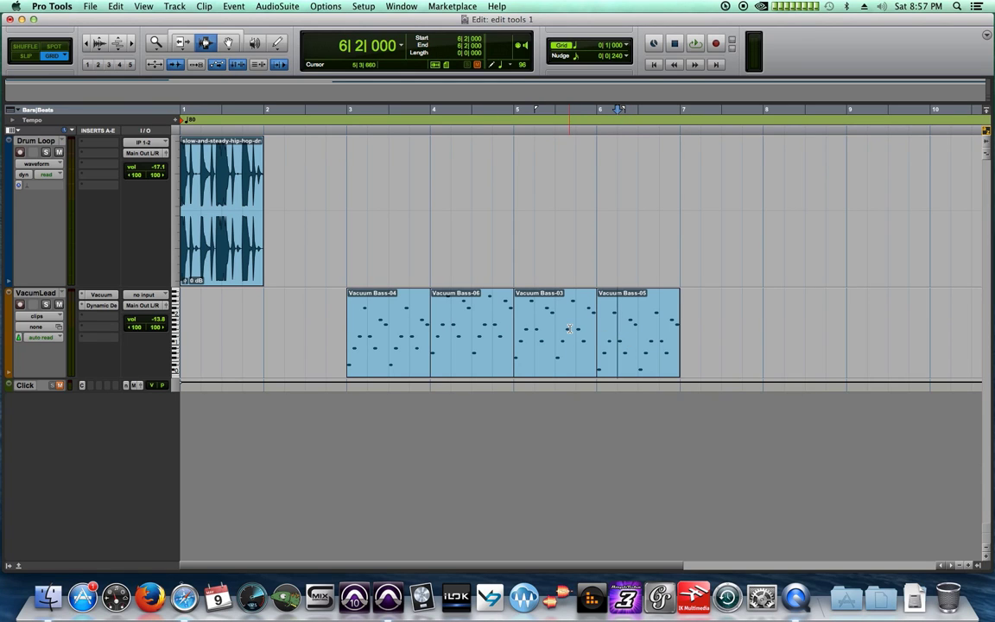
Undo the rearrangements back to the single Vacuum Bass clip and enlarge the lead track
{"action": "key", "text": "super+z"}
{"action": "key", "text": "super+z"}
{"action": "key", "text": "super+z"}
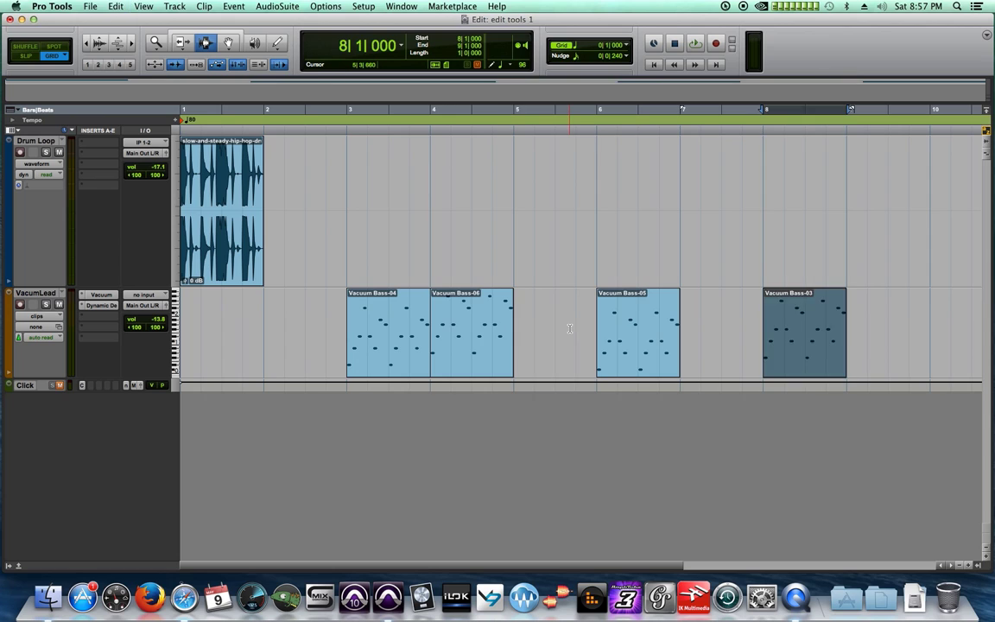
{"action": "key", "text": "super+z"}
{"action": "key", "text": "super+z"}
{"action": "key", "text": "super+z"}
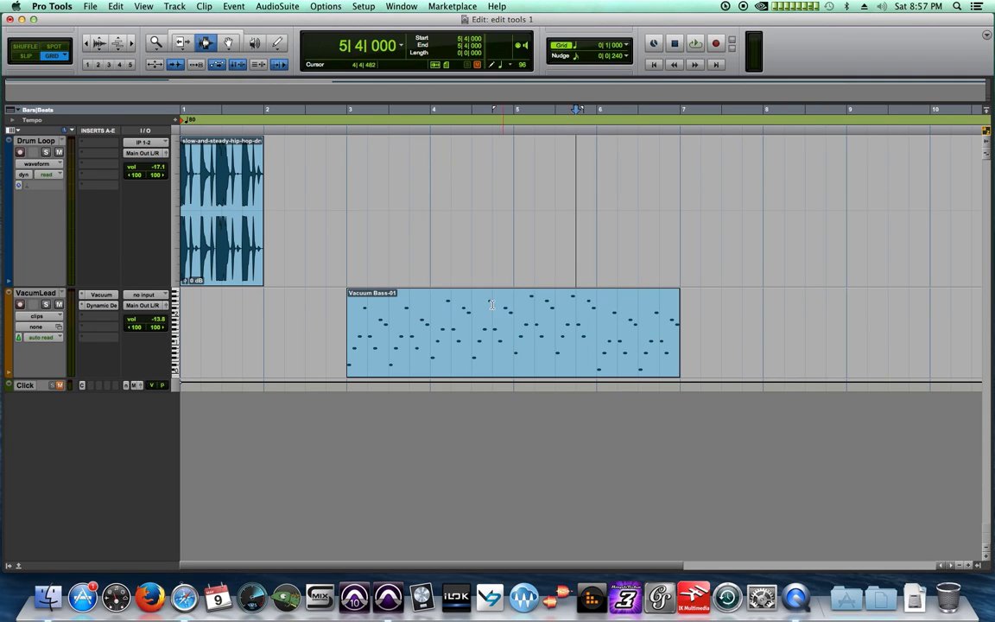
{"action": "left_click_drag", "start_coordinate": [432, 314], "coordinate": [515, 325]}
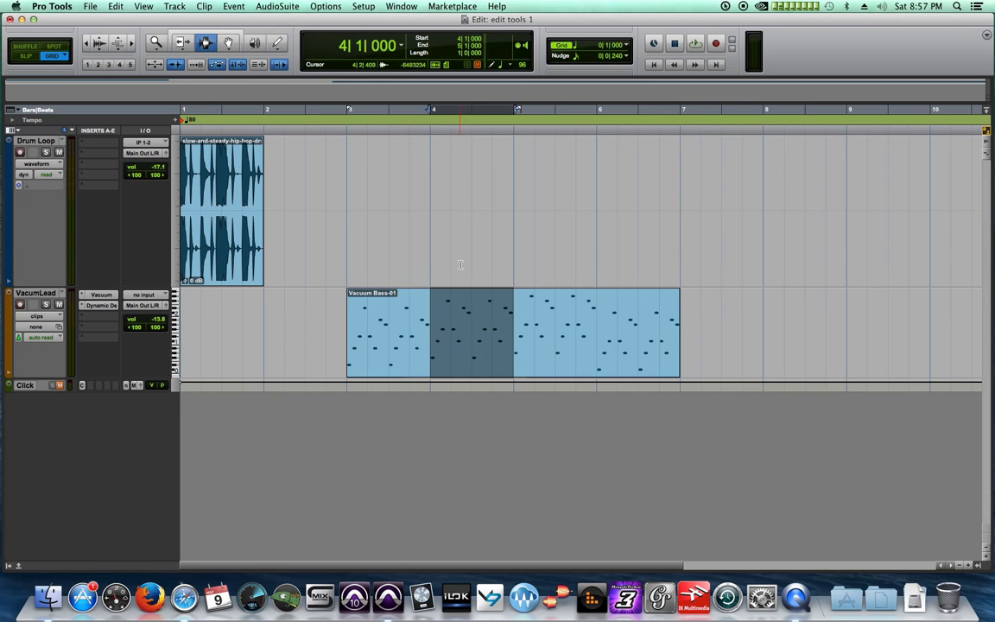
{"action": "left_click", "coordinate": [433, 326]}
{"action": "left_click_drag", "start_coordinate": [433, 326], "coordinate": [510, 325]}
{"action": "left_click_drag", "start_coordinate": [152, 380], "coordinate": [213, 471]}
Test splitting the clip at bar 4 with Cmd+E and B, undoing each attempt
{"action": "left_click", "coordinate": [535, 343]}
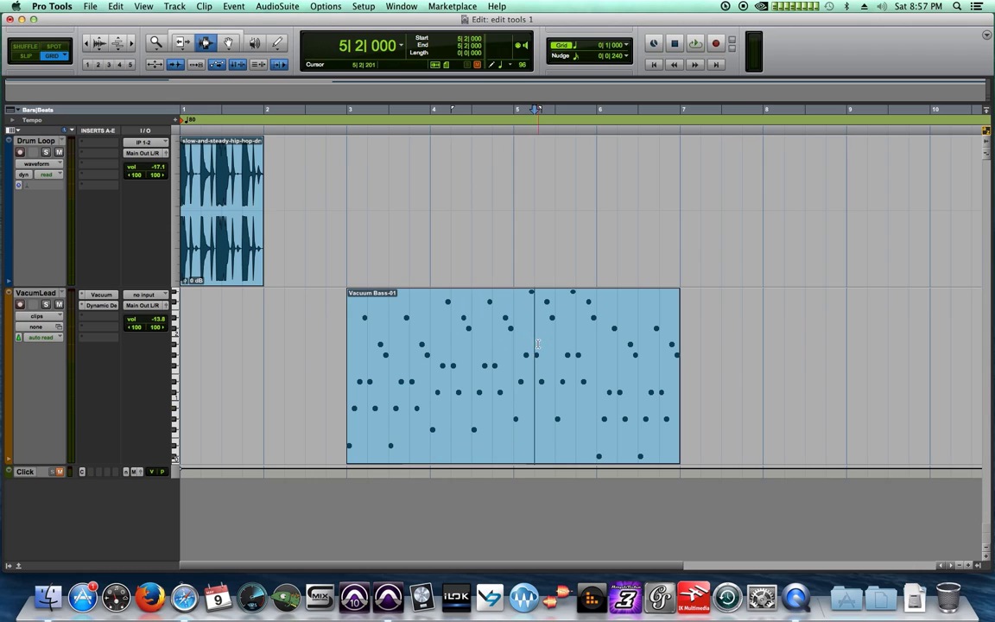
{"action": "left_click", "coordinate": [515, 363]}
{"action": "left_click_drag", "start_coordinate": [432, 362], "coordinate": [518, 363]}
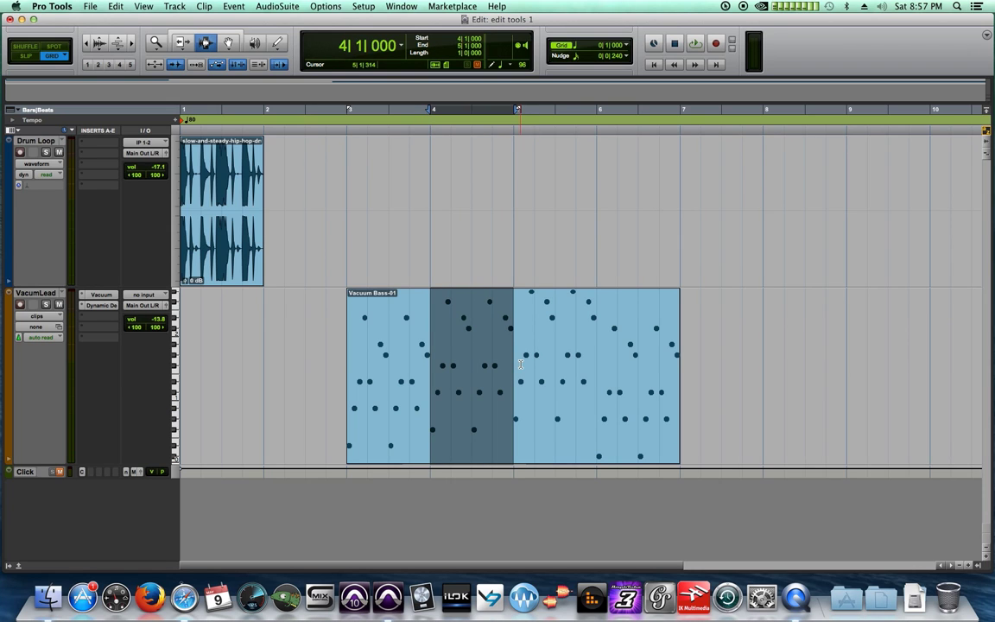
{"action": "key", "text": "super+e"}
{"action": "left_click", "coordinate": [472, 345]}
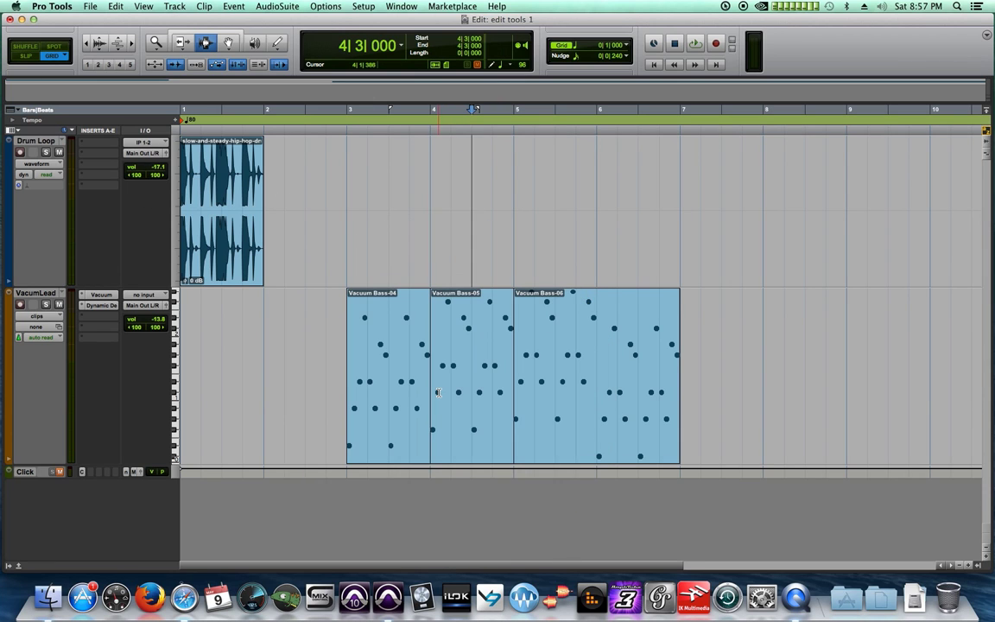
{"action": "key", "text": "super+z"}
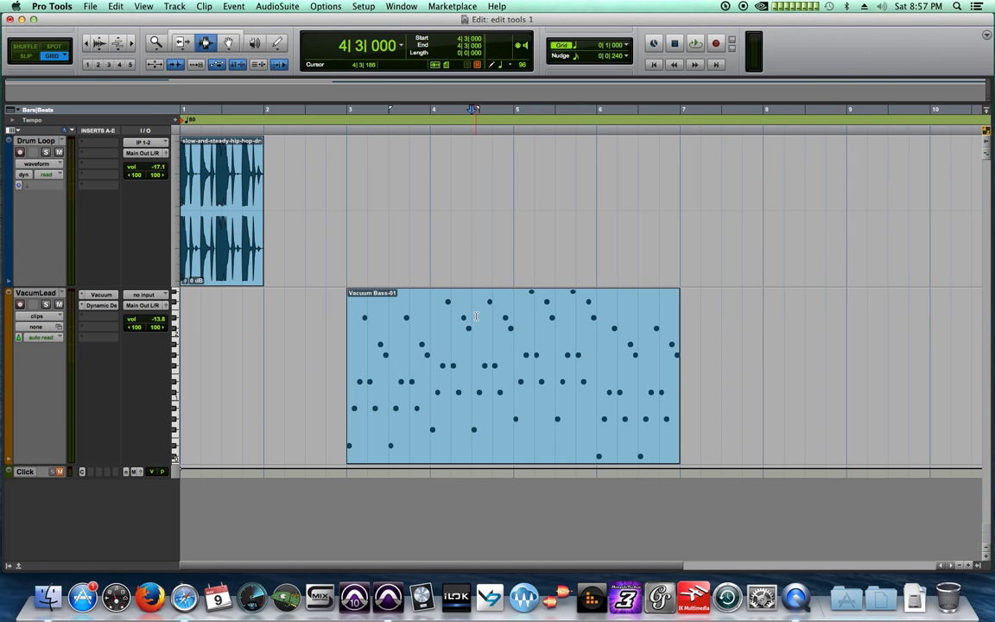
{"action": "left_click_drag", "start_coordinate": [463, 315], "coordinate": [511, 332]}
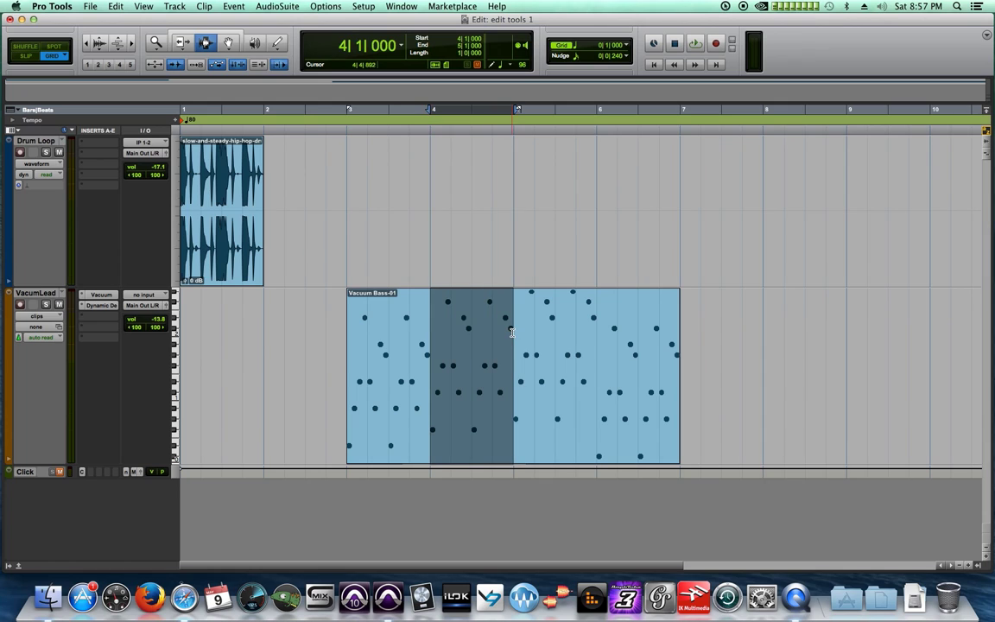
{"action": "left_click", "coordinate": [471, 324]}
{"action": "left_click", "coordinate": [431, 313]}
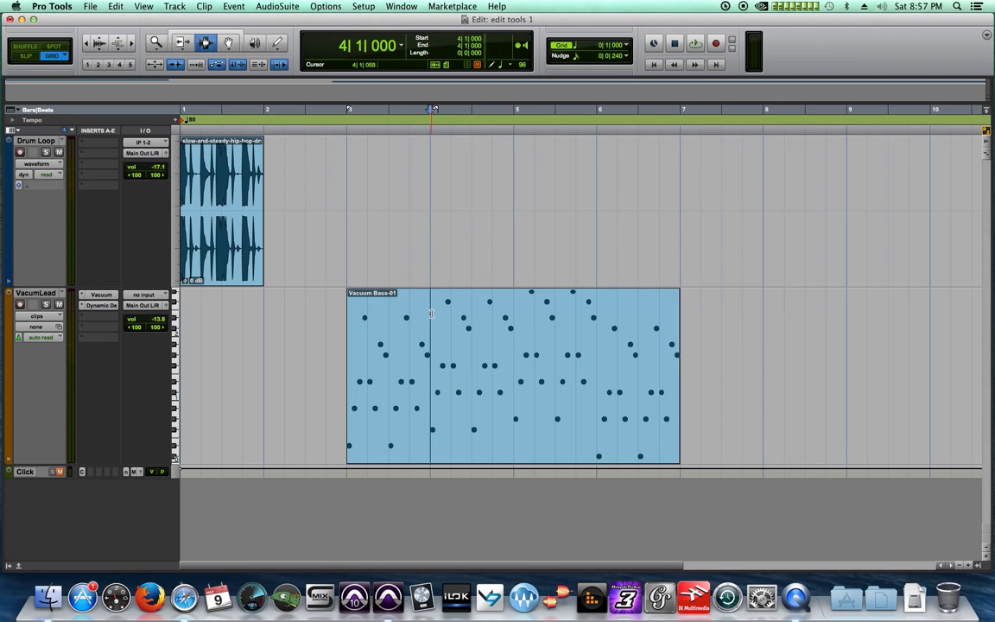
{"action": "key", "text": "b"}
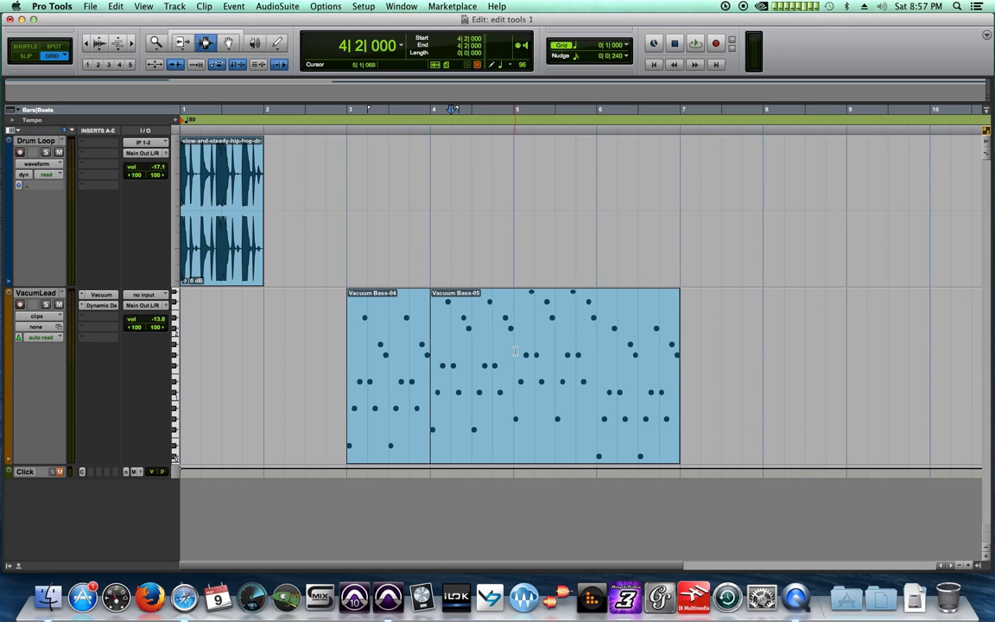
{"action": "key", "text": "super+z"}
Split the Vacuum Bass clip at bars 4, 5 and 6 into one-bar clips
{"action": "left_click", "coordinate": [429, 366]}
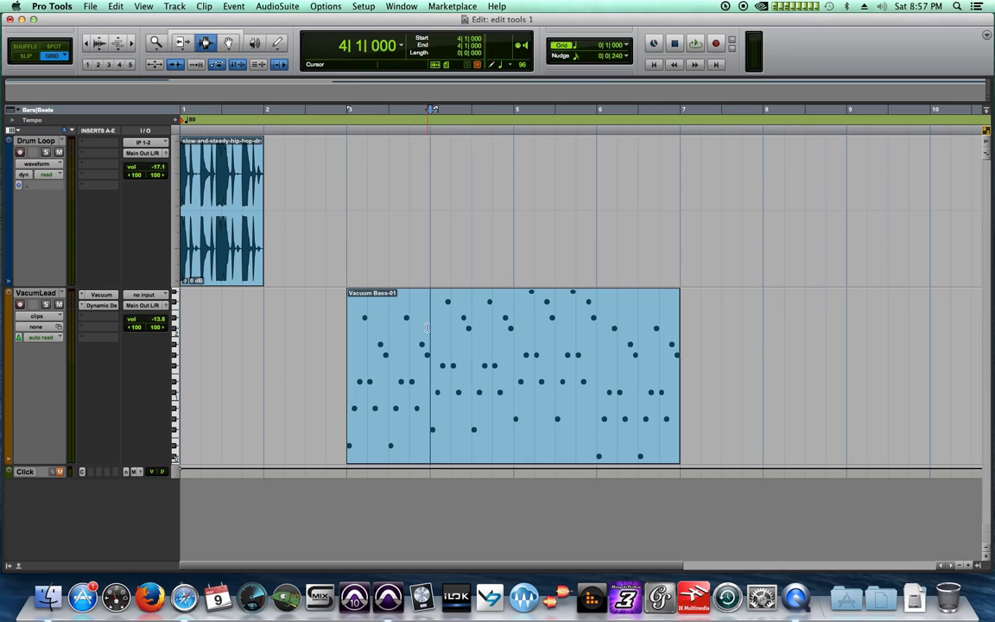
{"action": "key", "text": "super+e"}
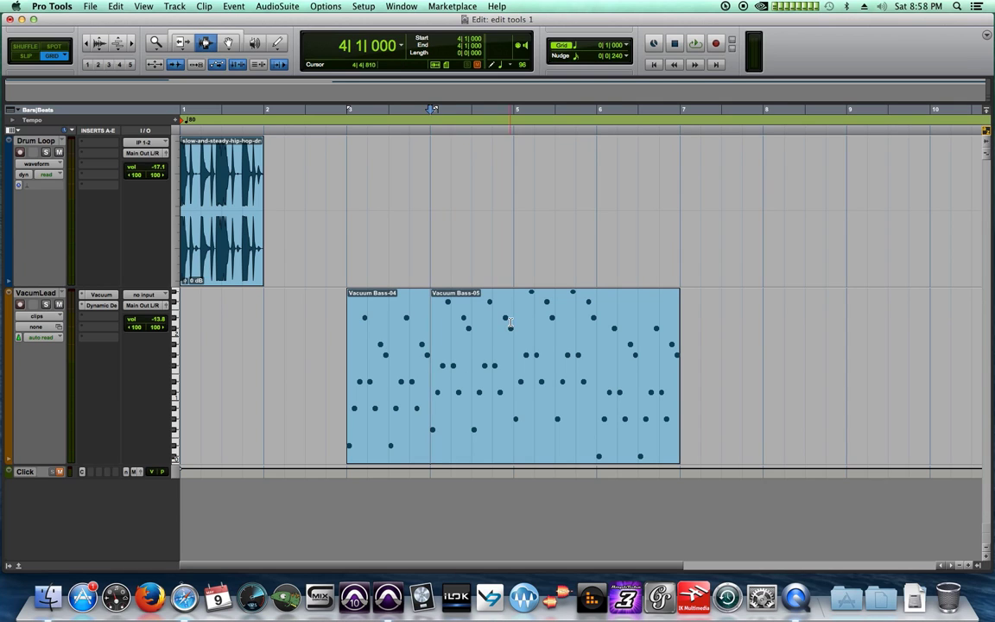
{"action": "left_click", "coordinate": [513, 320]}
{"action": "key", "text": "super+e"}
{"action": "left_click", "coordinate": [583, 386]}
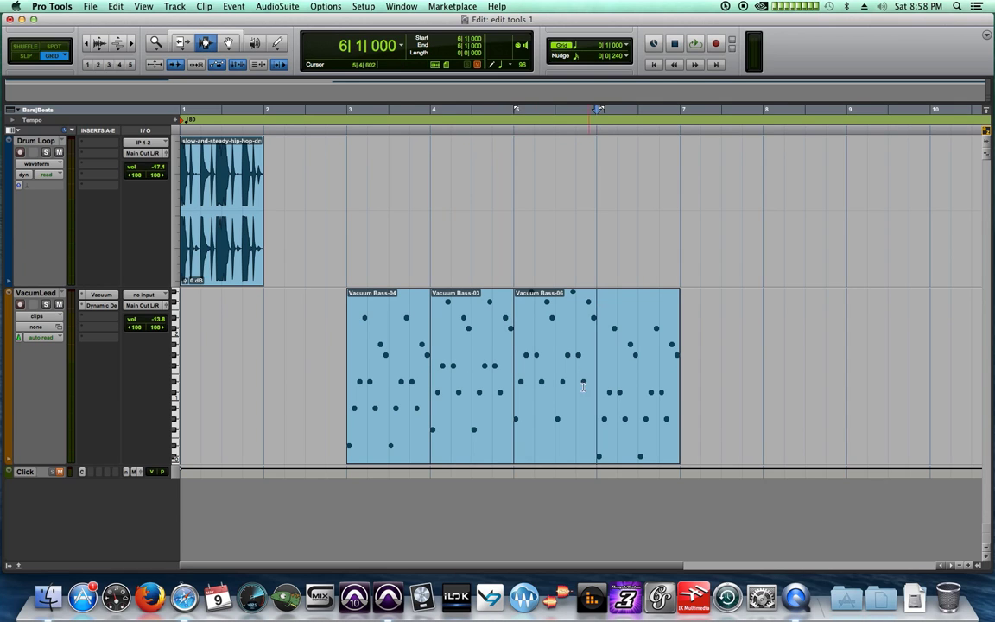
{"action": "key", "text": "super+e"}
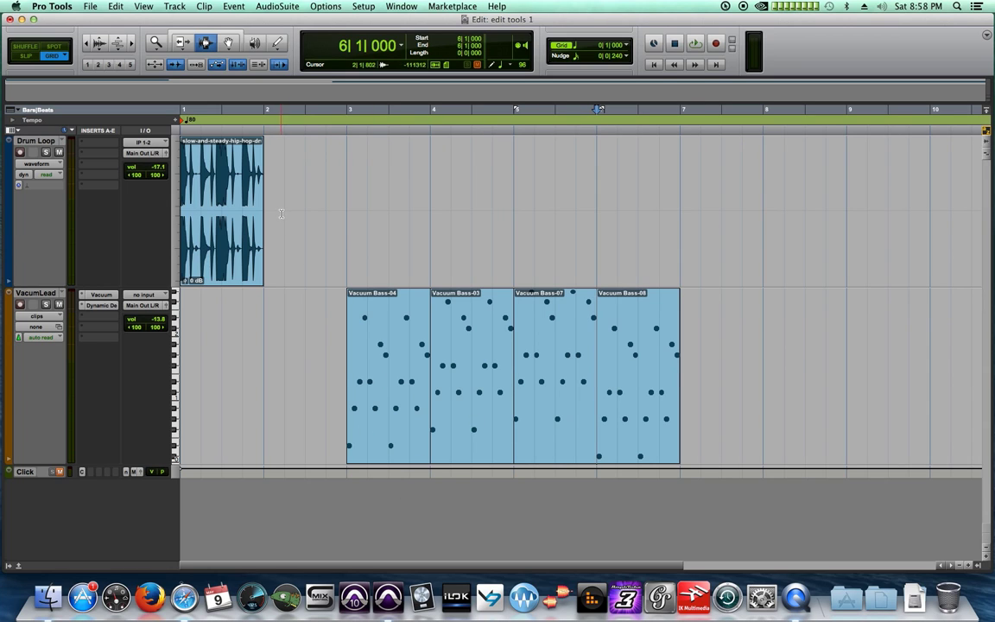
Select the Grabber tool and keep its Time move mode
{"action": "left_click", "coordinate": [228, 44]}
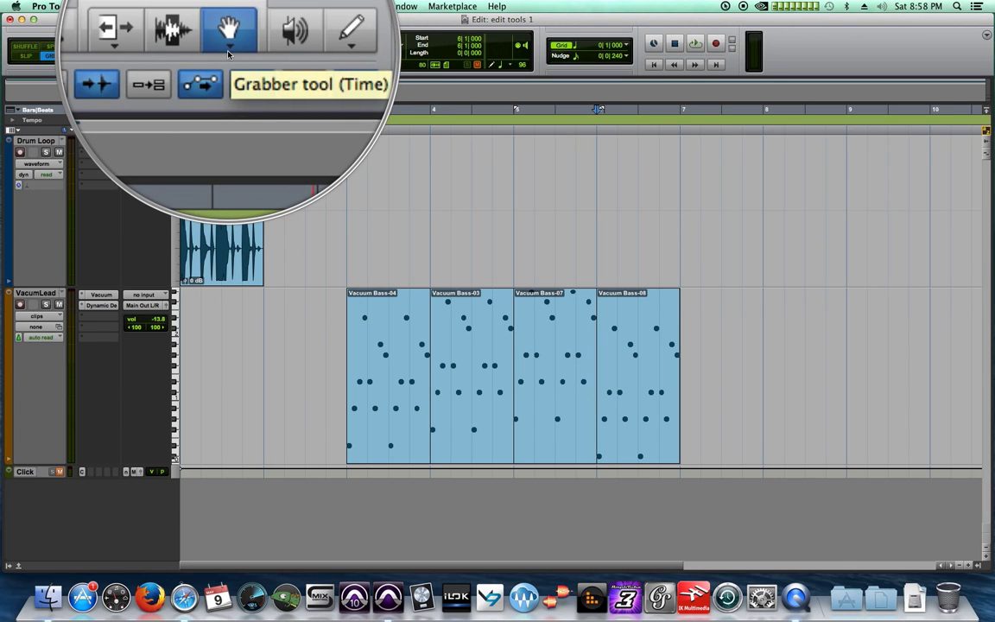
{"action": "left_click", "coordinate": [229, 48]}
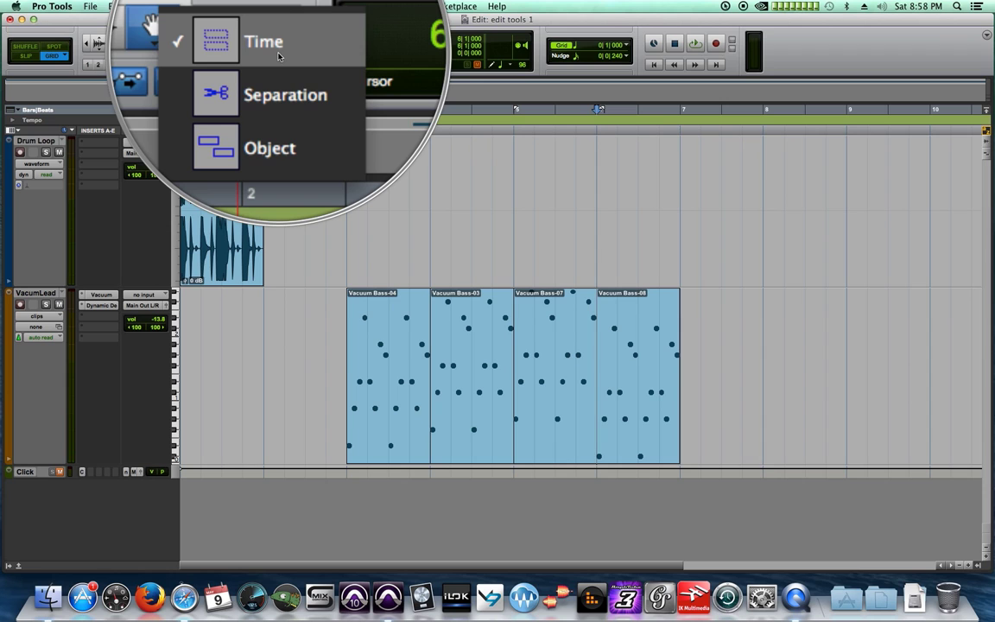
{"action": "left_click", "coordinate": [278, 56]}
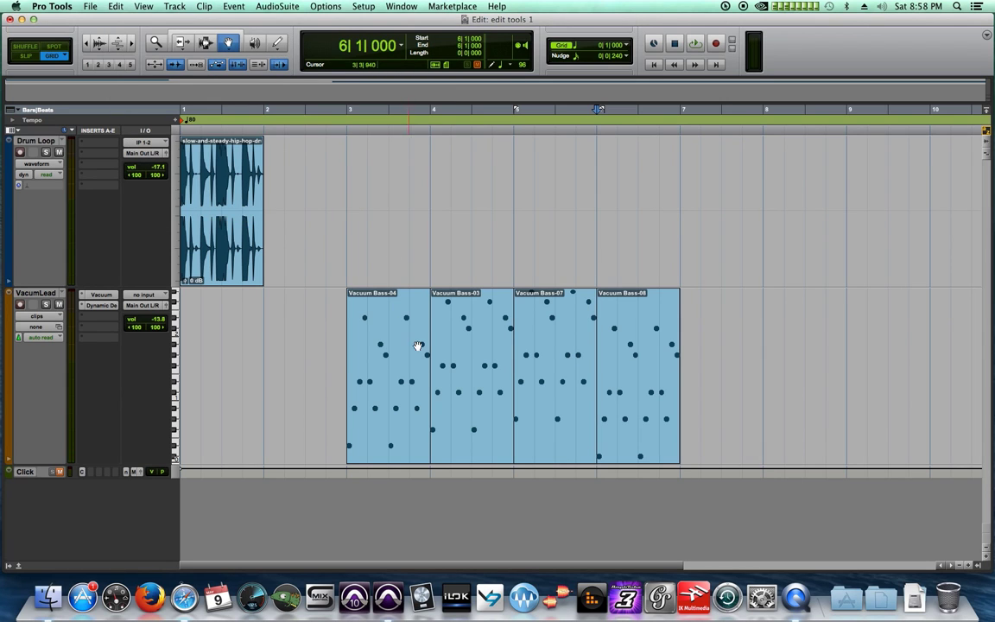
Drag the Vacuum Bass clips into the order 04, 07, 03, 08
{"action": "left_click_drag", "start_coordinate": [473, 347], "coordinate": [309, 351]}
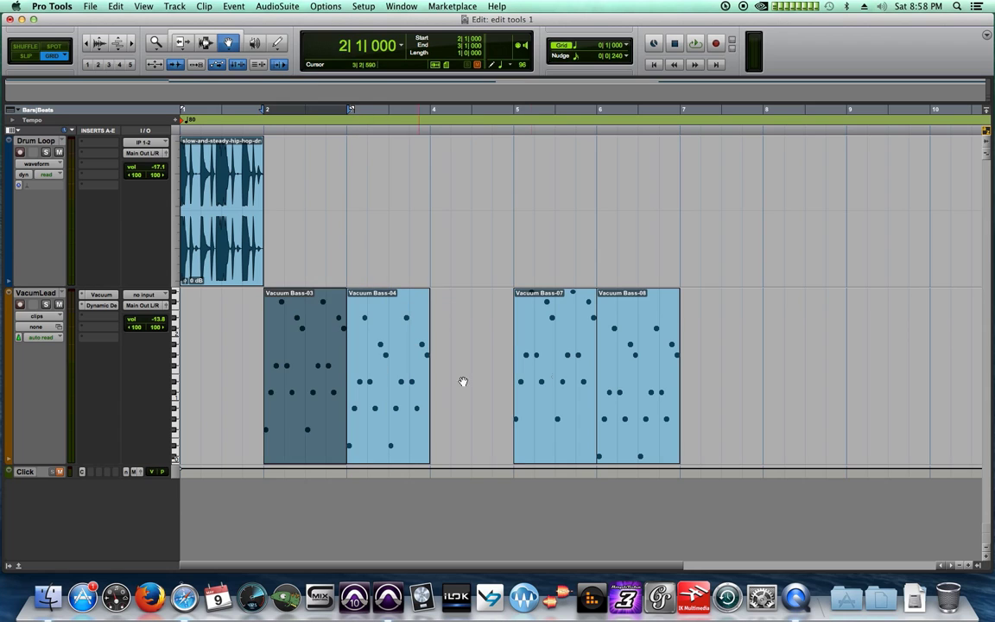
{"action": "left_click_drag", "start_coordinate": [563, 364], "coordinate": [461, 373]}
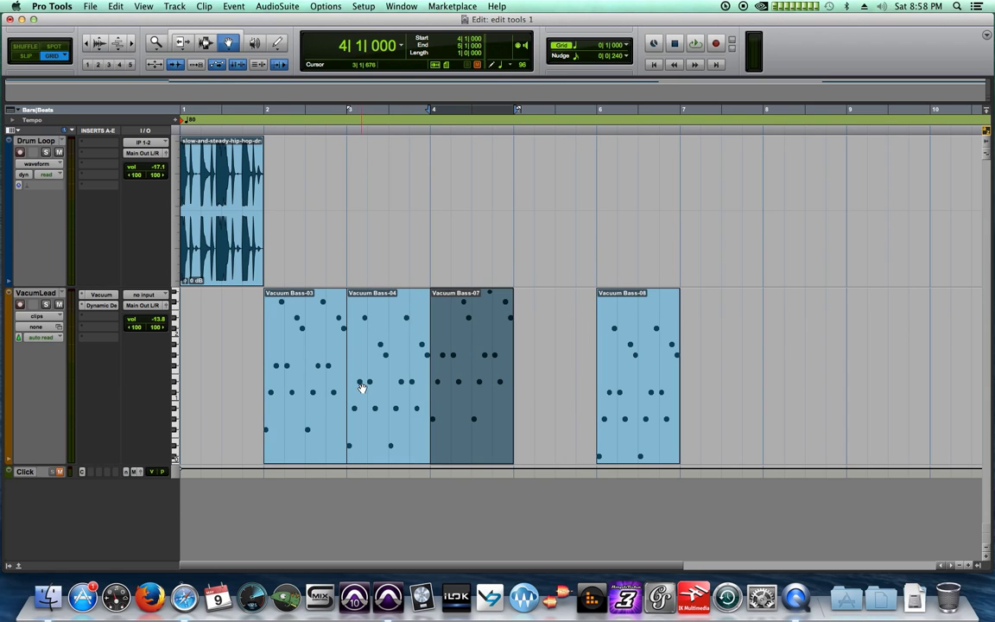
{"action": "left_click_drag", "start_coordinate": [327, 380], "coordinate": [557, 384]}
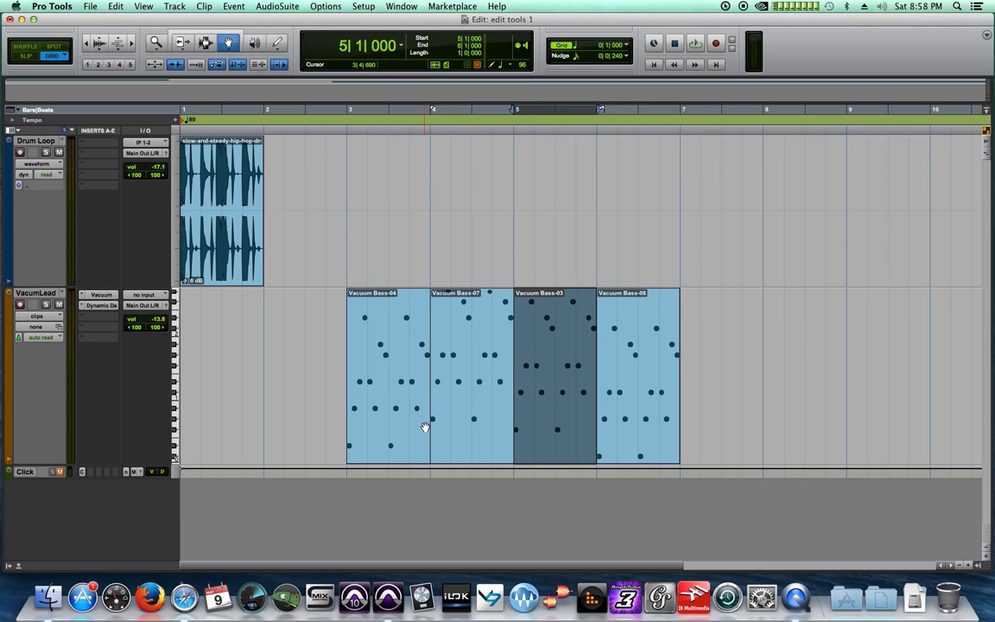
Select all four Vacuum Bass clips and move them one bar earlier to bar 2
{"action": "left_click", "coordinate": [369, 206]}
{"action": "left_click", "coordinate": [421, 357]}
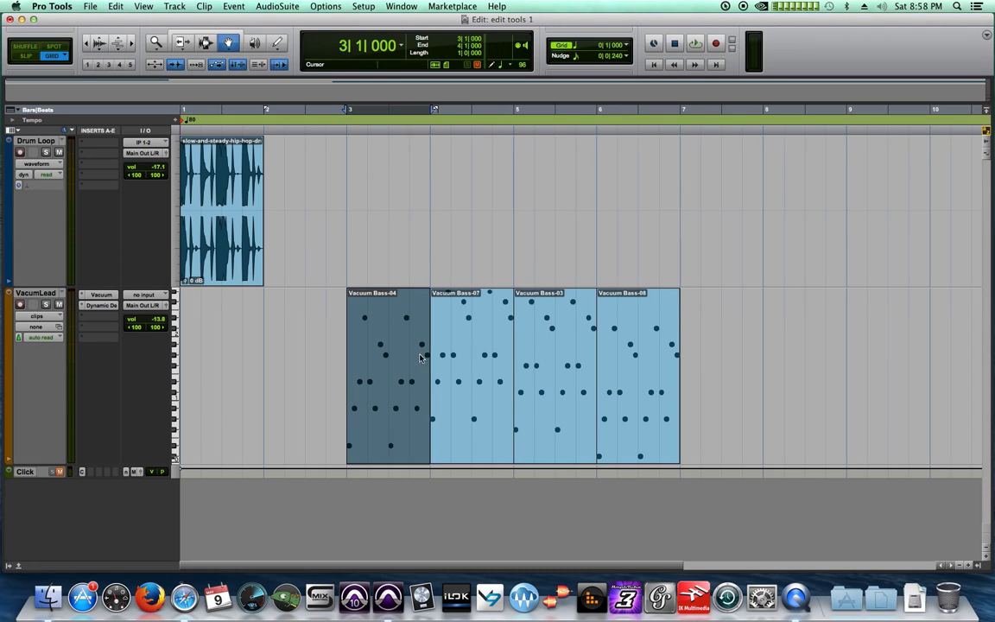
{"action": "left_click", "coordinate": [619, 347], "text": "shift"}
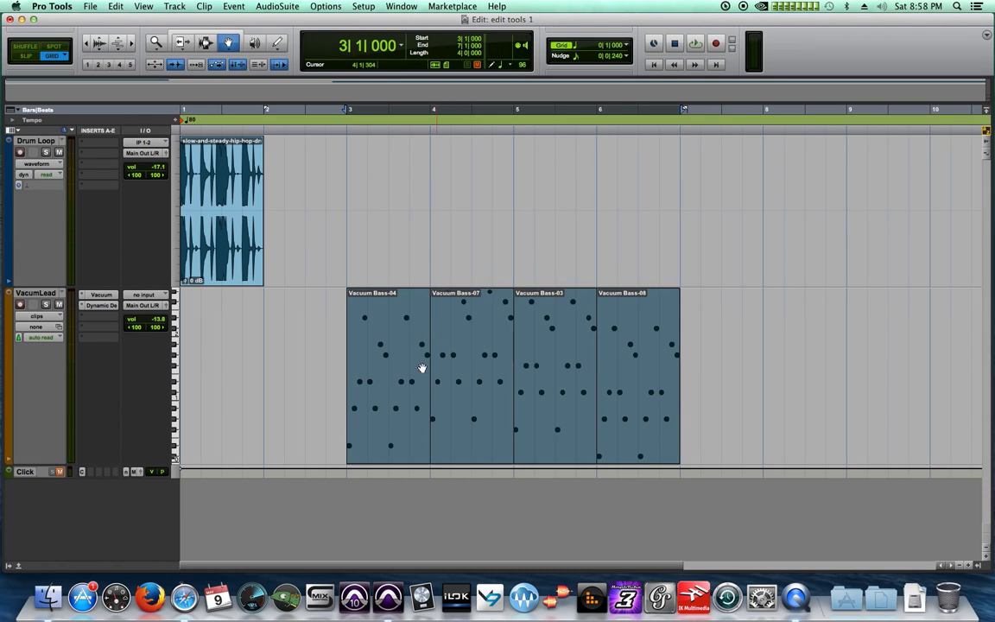
{"action": "left_click", "coordinate": [264, 121]}
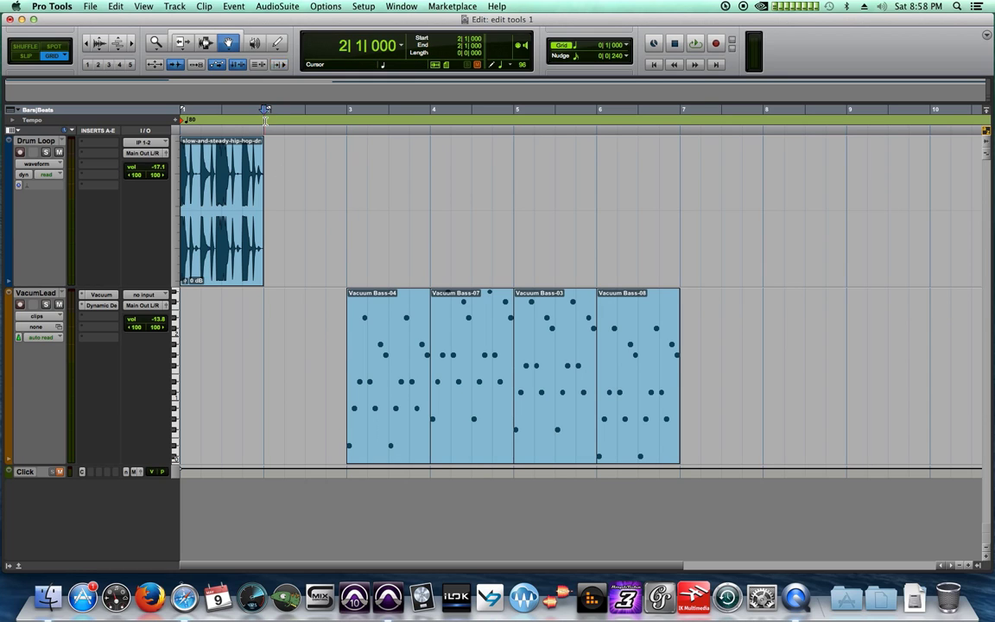
{"action": "left_click", "coordinate": [415, 369]}
{"action": "left_click", "coordinate": [629, 359], "text": "shift"}
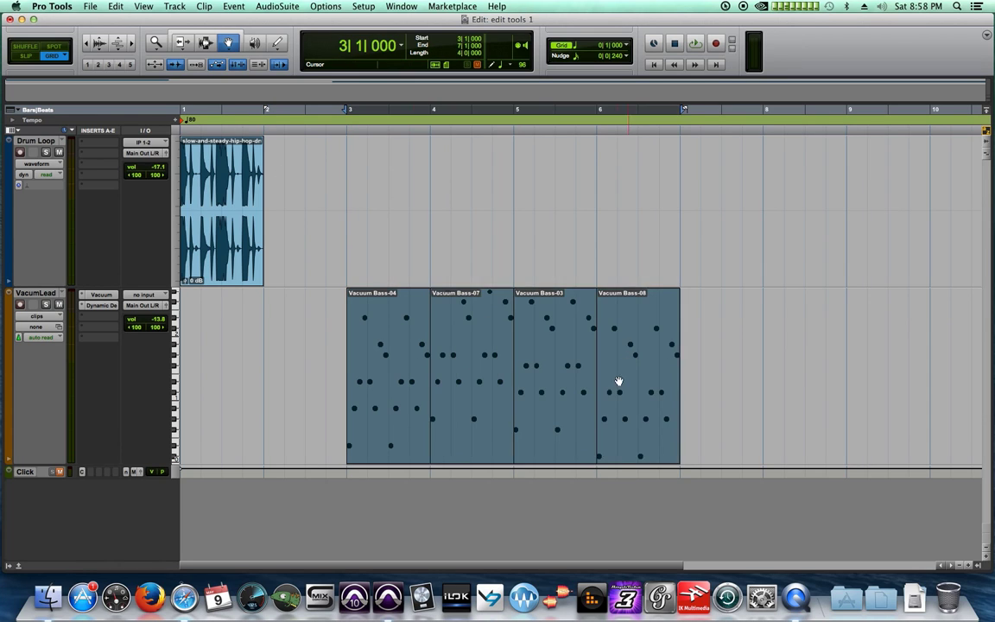
{"action": "left_click_drag", "start_coordinate": [406, 400], "coordinate": [314, 389]}
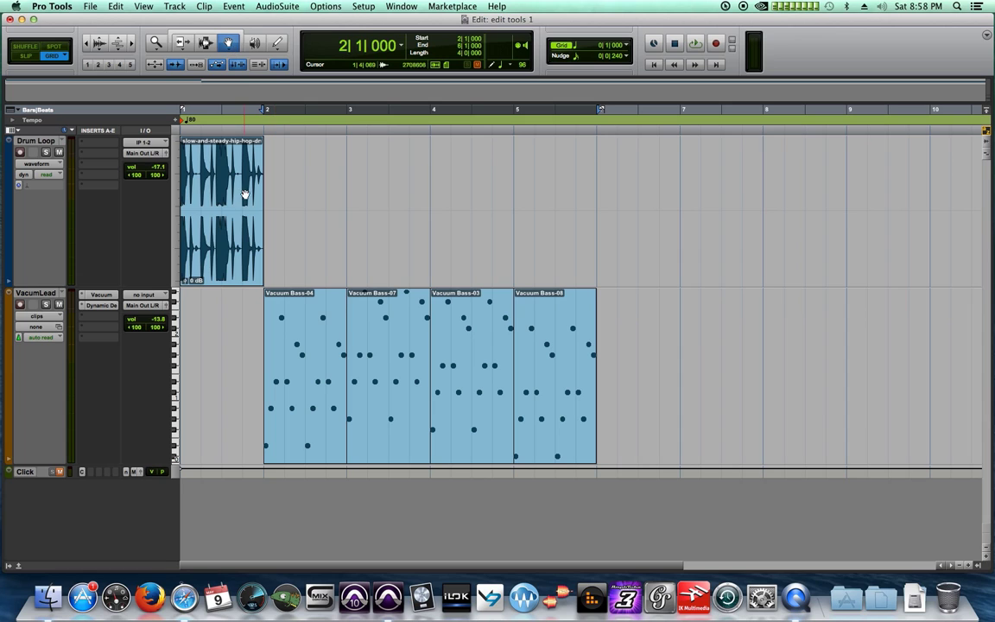
Move the hip-hop drum loop to bar 2 and duplicate it to fill bars 2–6
{"action": "left_click_drag", "start_coordinate": [221, 209], "coordinate": [321, 214]}
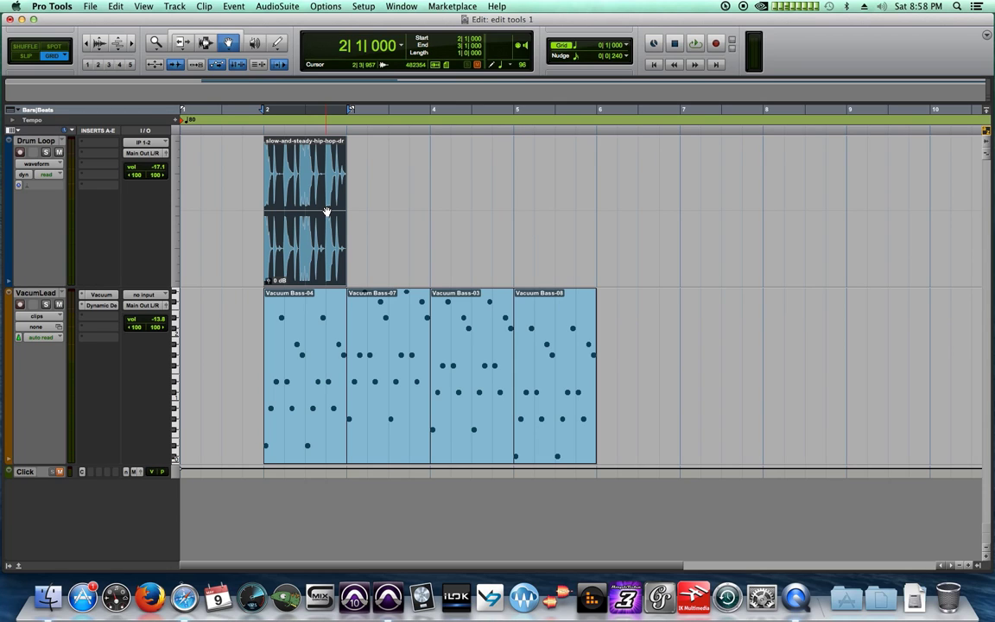
{"action": "left_click_drag", "start_coordinate": [326, 211], "coordinate": [580, 228]}
{"action": "key", "text": "super+z"}
{"action": "key", "text": "super+z"}
{"action": "key", "text": "super+z"}
{"action": "key", "text": "super+z"}
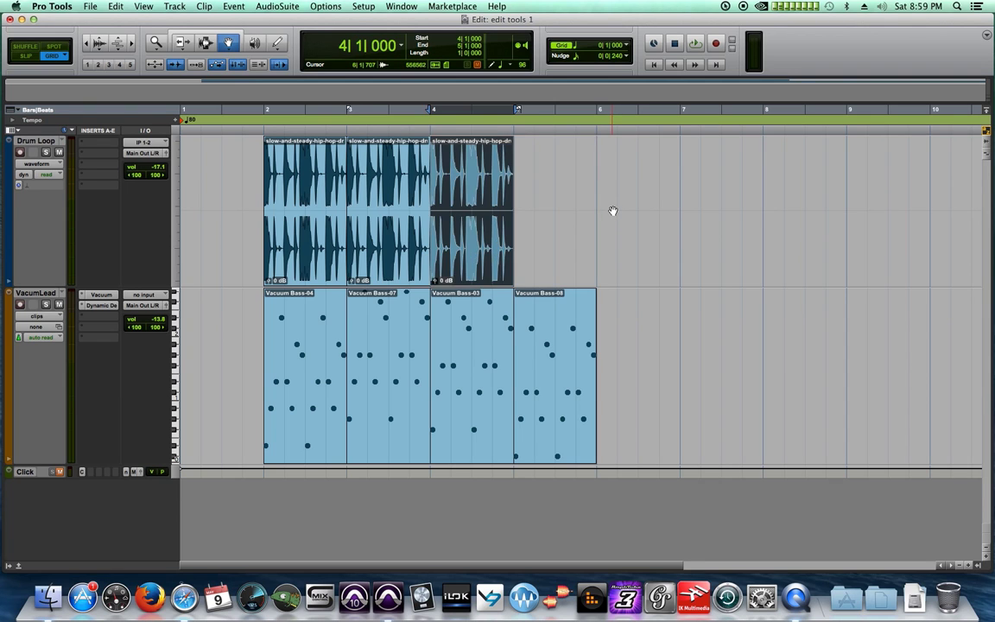
{"action": "left_click", "coordinate": [319, 191]}
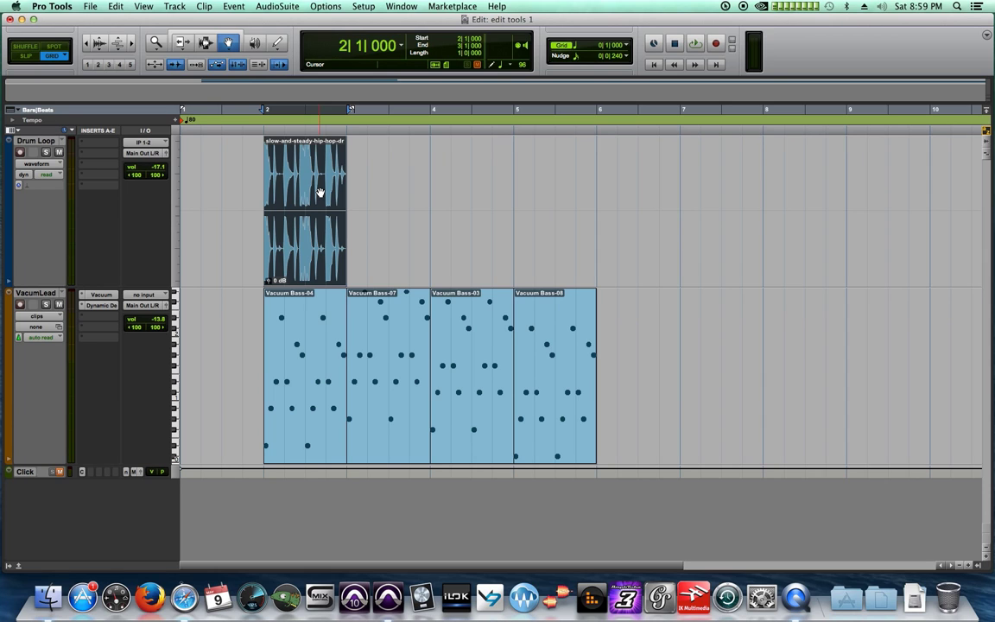
{"action": "key", "text": "super+d"}
{"action": "key", "text": "super+d"}
{"action": "key", "text": "super+d"}
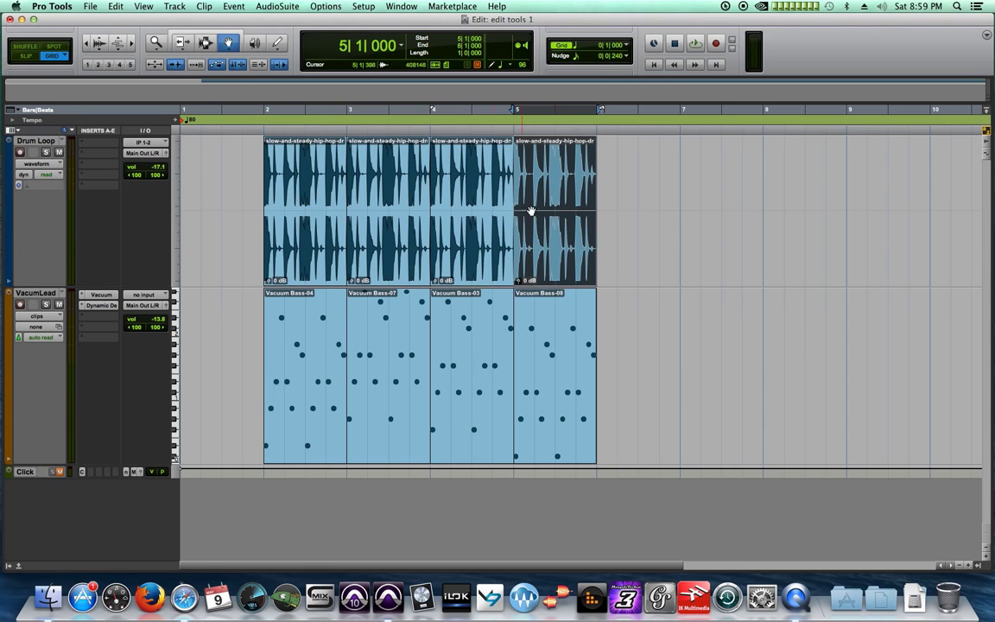
{"action": "left_click", "coordinate": [621, 216]}
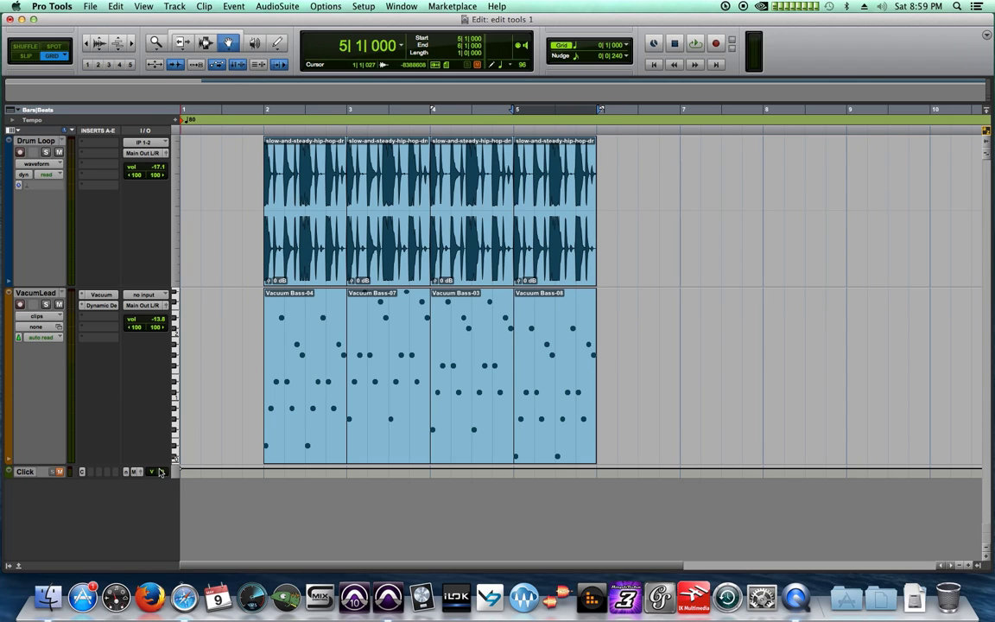
Shorten the VacuumLead track, play the arrangement from bar 1 beat 4, and select the second drum clip
{"action": "left_click_drag", "start_coordinate": [159, 460], "coordinate": [160, 387]}
{"action": "left_click", "coordinate": [239, 166]}
{"action": "key", "text": "space"}
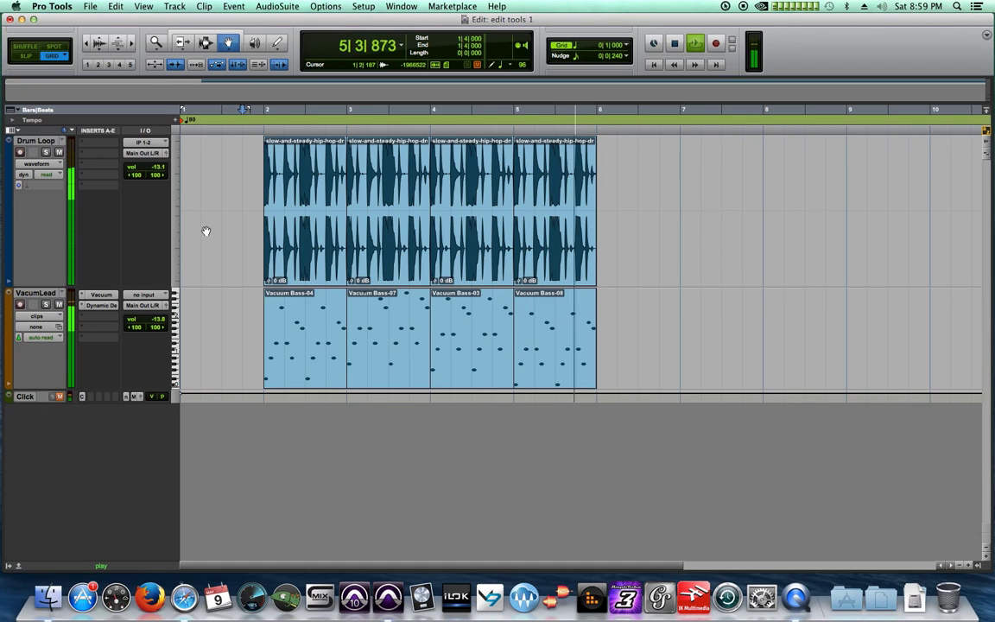
{"action": "key", "text": "space"}
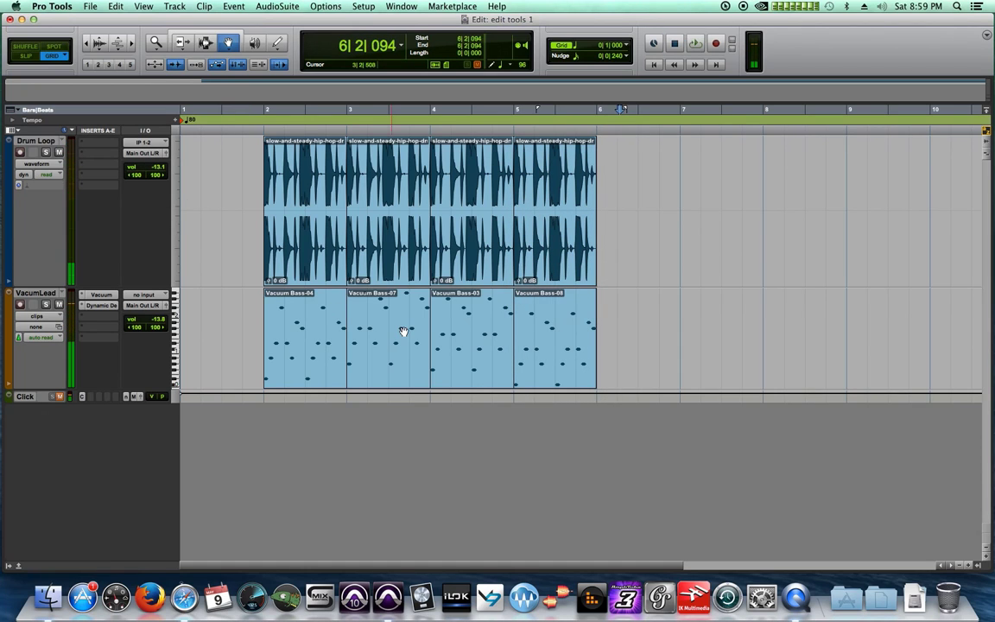
{"action": "left_click", "coordinate": [362, 226]}
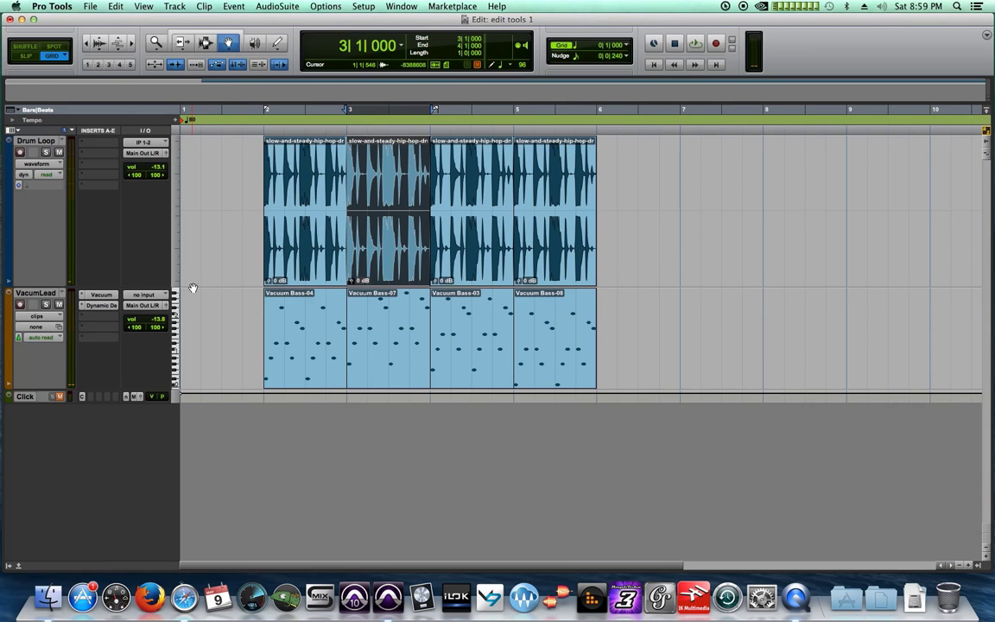
Enlarge the Drum Loop track and delete its drum clips at bars 5 and 4
{"action": "left_click_drag", "start_coordinate": [162, 285], "coordinate": [162, 369]}
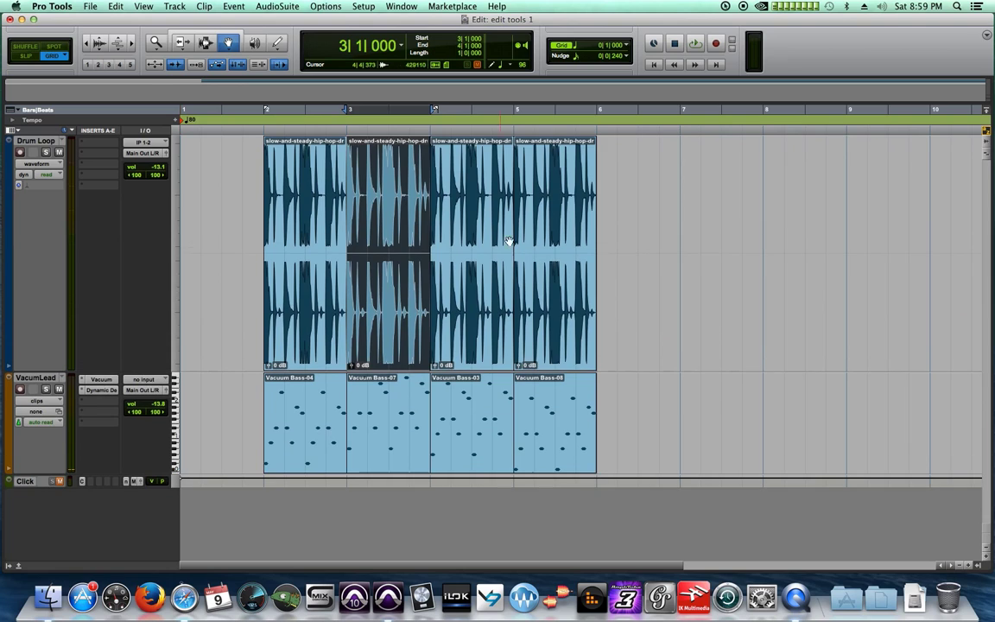
{"action": "left_click", "coordinate": [540, 222]}
{"action": "key", "text": "Delete"}
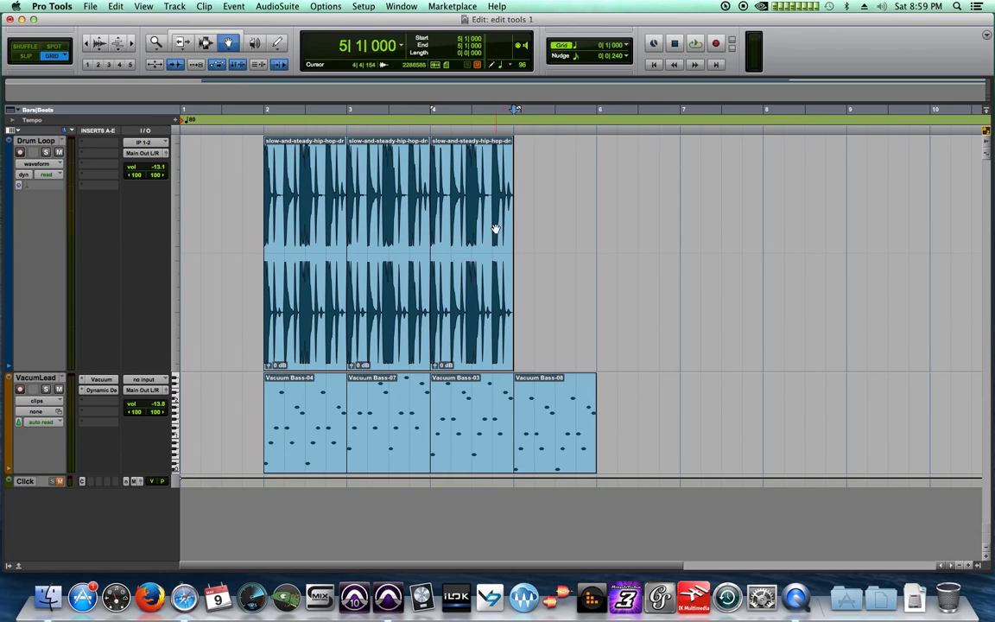
{"action": "left_click", "coordinate": [495, 229]}
{"action": "key", "text": "Delete"}
Zoom in horizontally around bars 2–4 and settle on the Grabber tool
{"action": "left_click", "coordinate": [348, 121]}
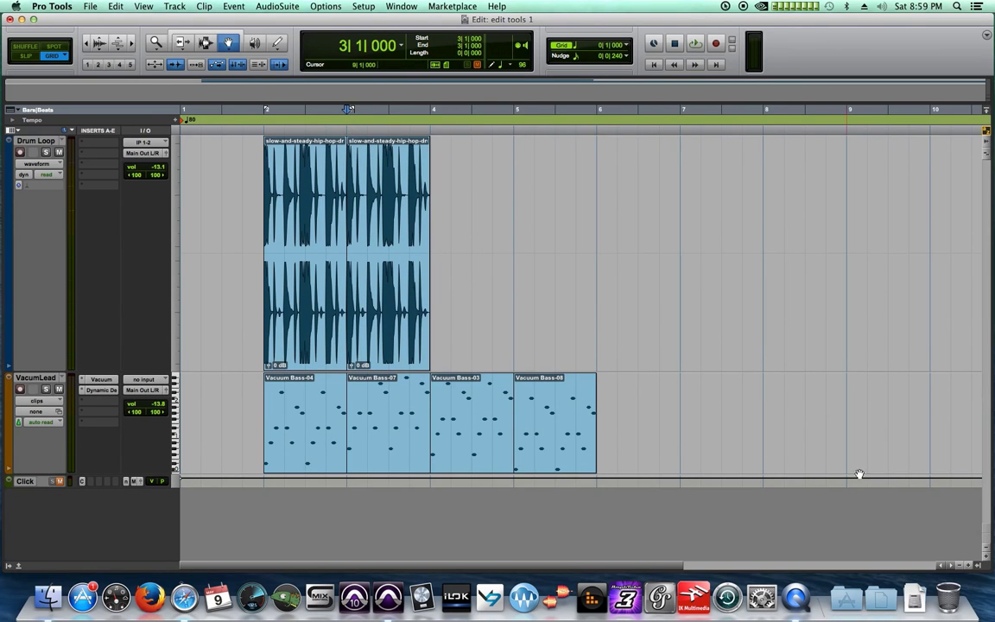
{"action": "left_click", "coordinate": [967, 565]}
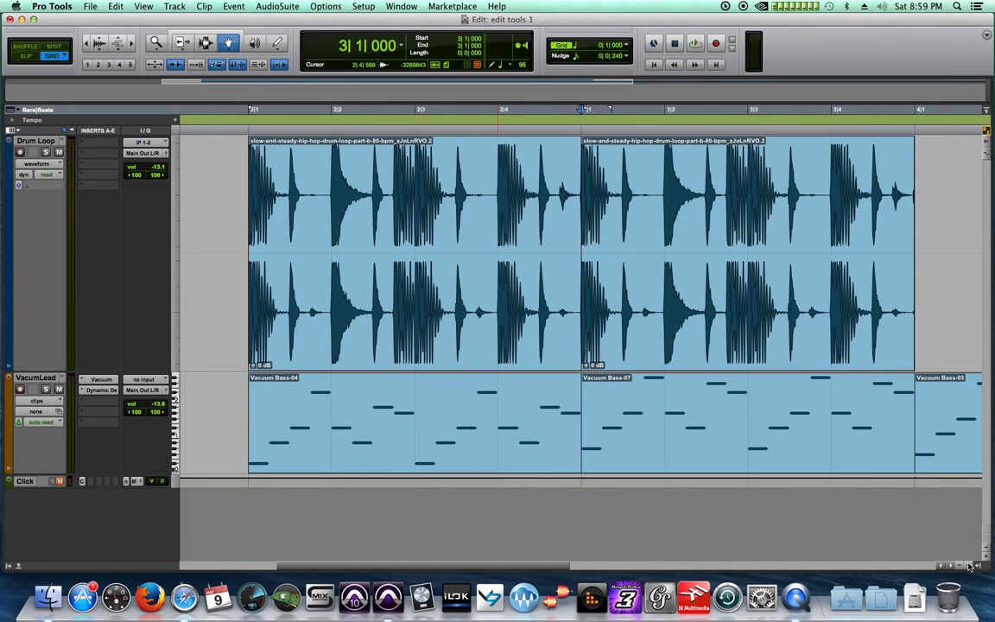
{"action": "left_click", "coordinate": [208, 43]}
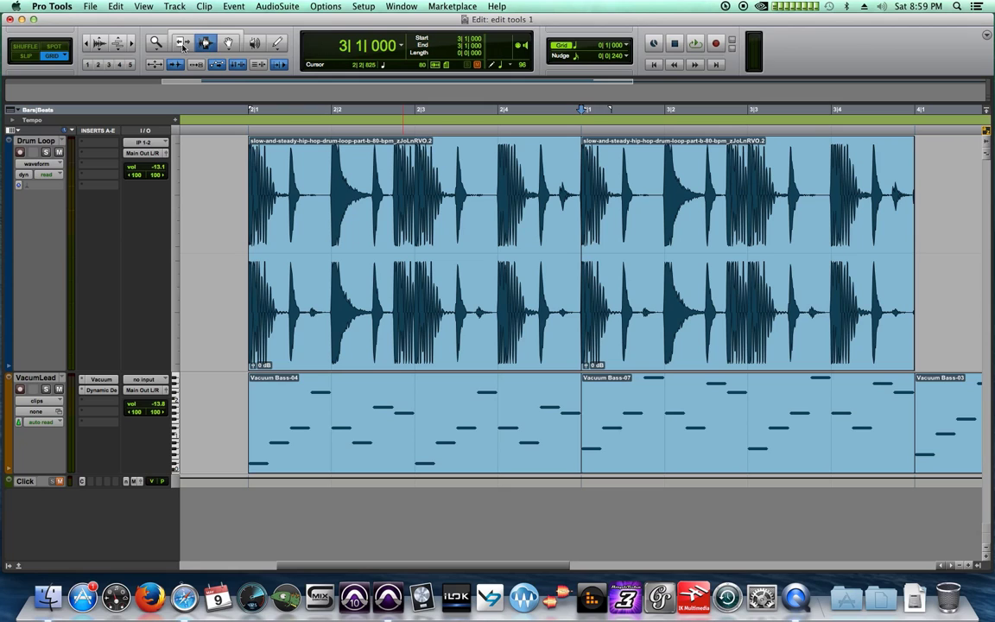
{"action": "left_click", "coordinate": [182, 44]}
{"action": "left_click", "coordinate": [207, 45]}
{"action": "left_click", "coordinate": [230, 45]}
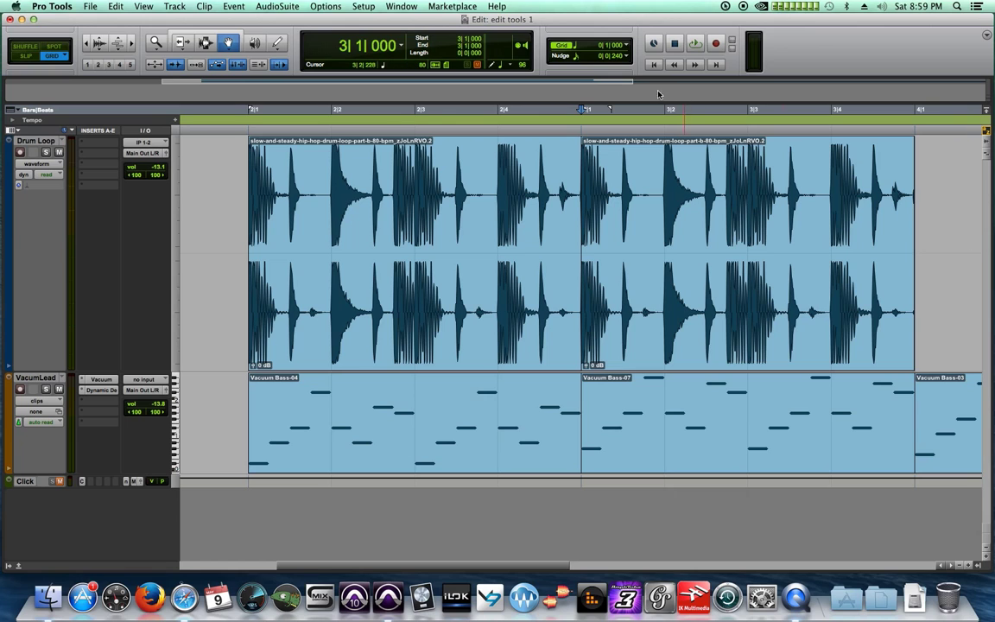
Choose 1/16 note from the toolbar's Grid value pop-up
{"action": "left_click", "coordinate": [596, 46]}
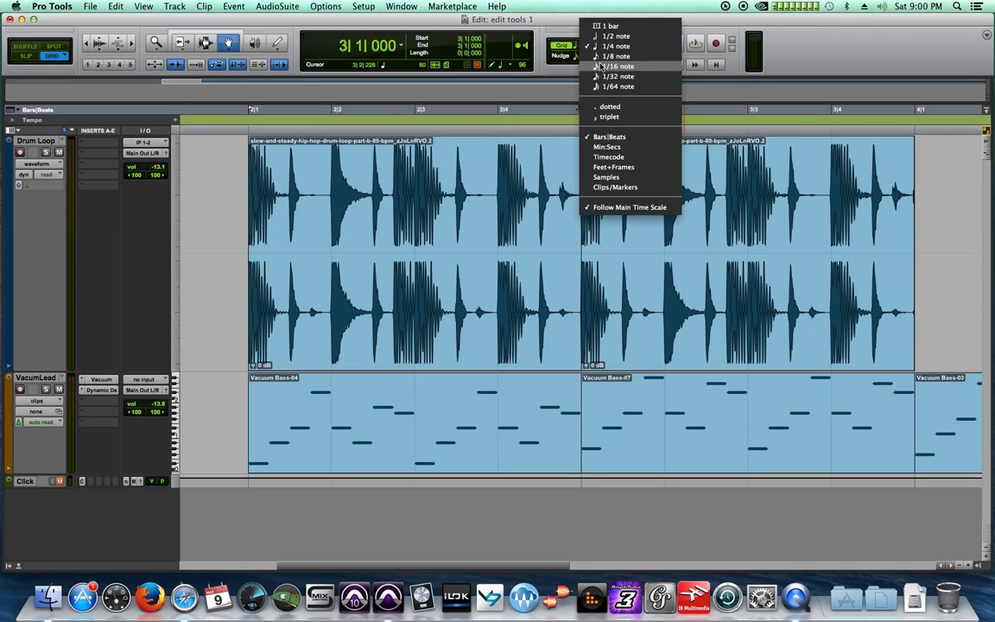
{"action": "left_click", "coordinate": [604, 66]}
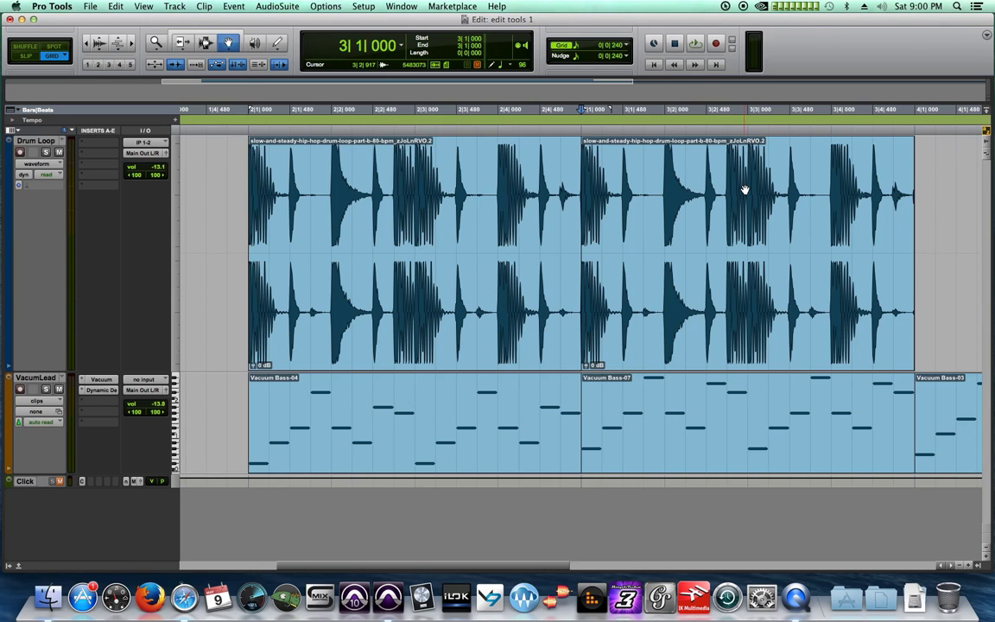
Solo the Drum Loop track and play it briefly
{"action": "left_click", "coordinate": [205, 43]}
{"action": "left_click", "coordinate": [46, 152]}
{"action": "key", "text": "space"}
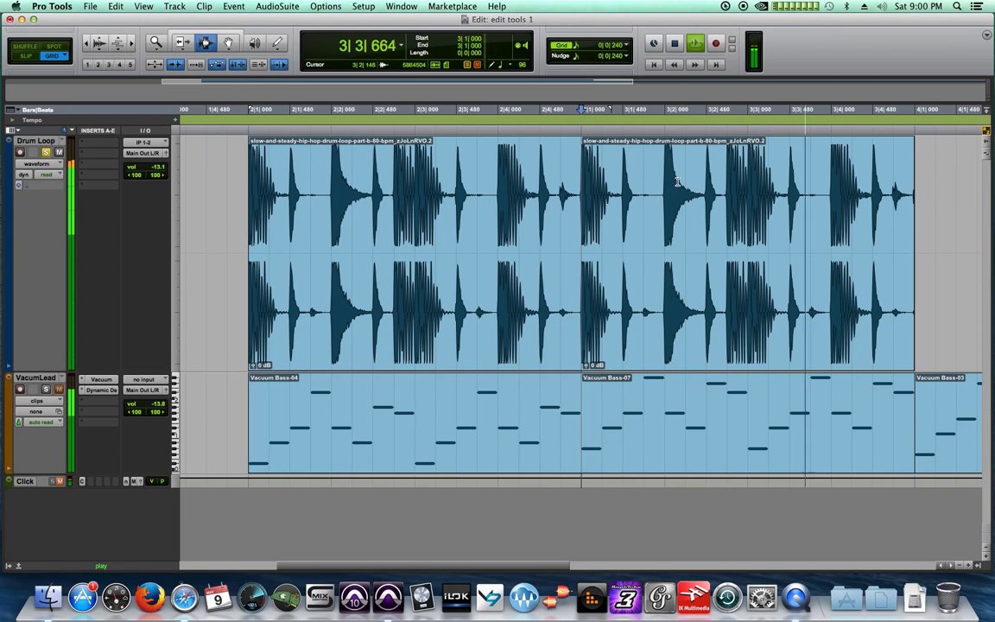
{"action": "key", "text": "space"}
Loop-play the single beats 3|4|000–4|1|000 and 3|2|000–3|3|000 of the Drum Loop
{"action": "left_click_drag", "start_coordinate": [725, 173], "coordinate": [739, 271]}
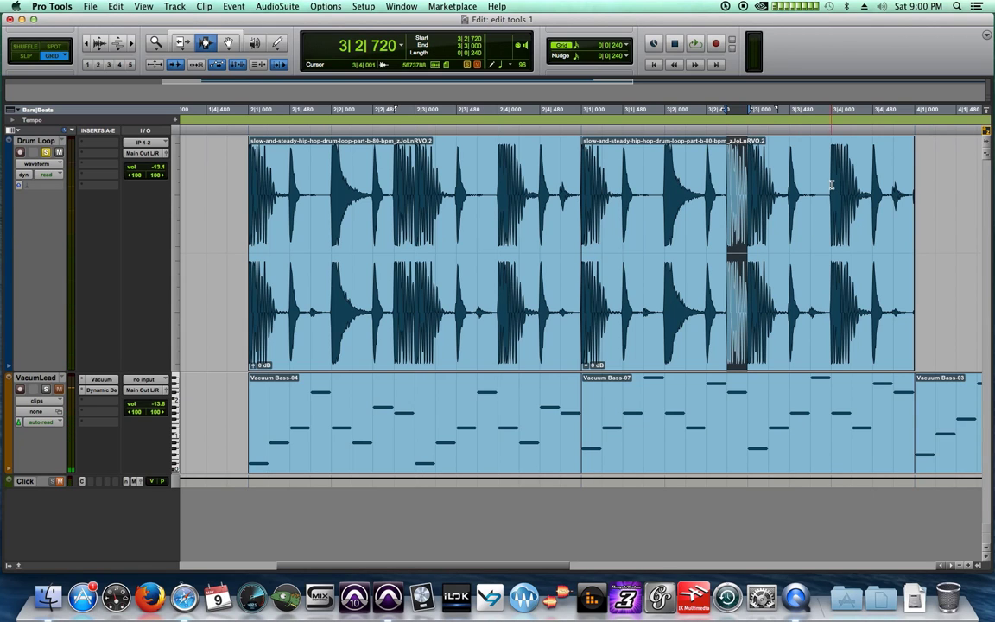
{"action": "left_click_drag", "start_coordinate": [832, 183], "coordinate": [912, 184]}
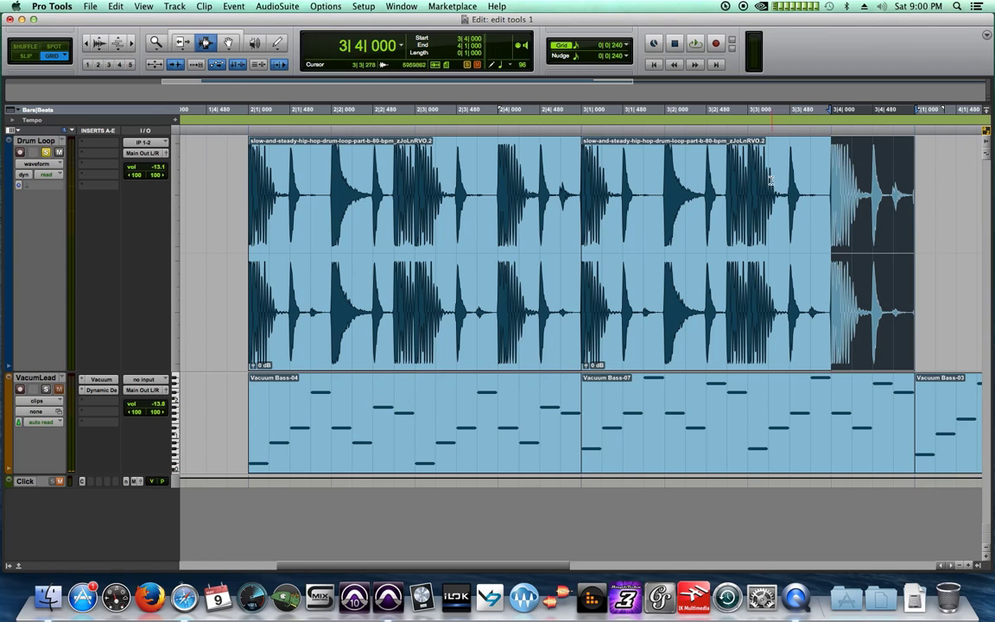
{"action": "key", "text": "space"}
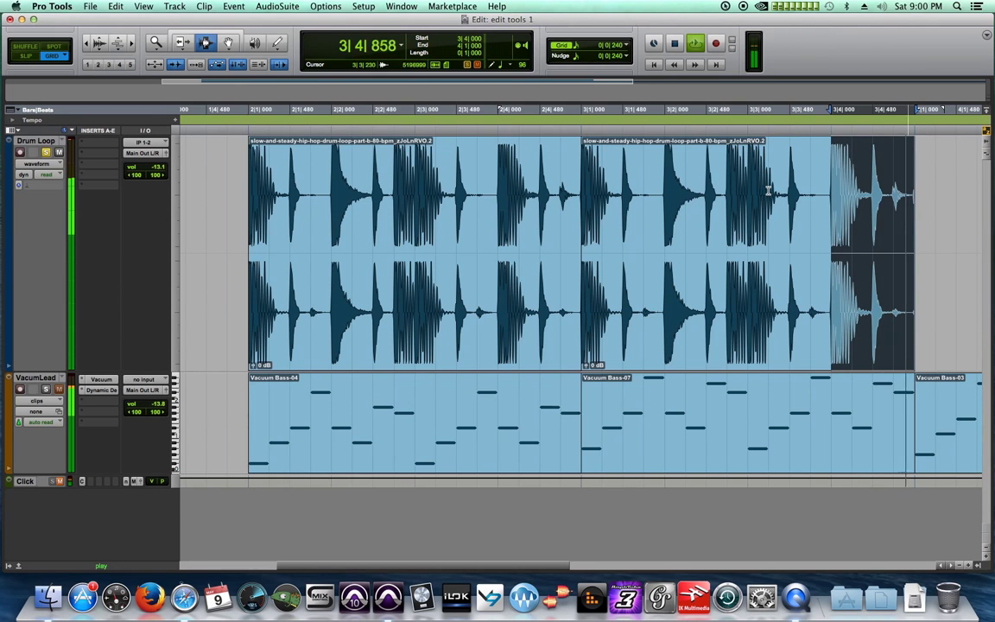
{"action": "left_click", "coordinate": [760, 192]}
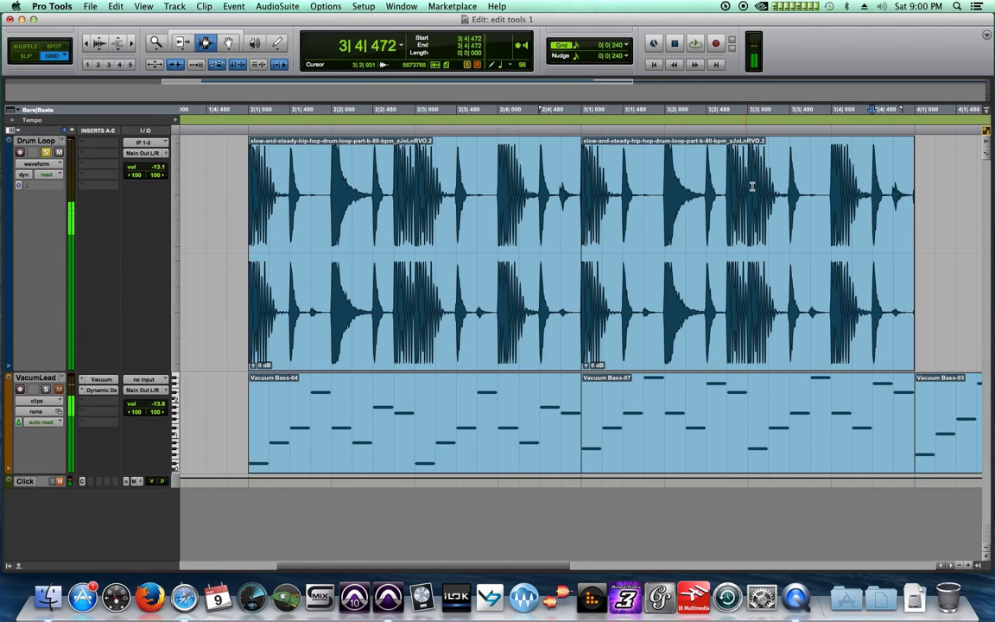
{"action": "left_click", "coordinate": [695, 187]}
{"action": "left_click_drag", "start_coordinate": [695, 187], "coordinate": [745, 266]}
{"action": "key", "text": "space"}
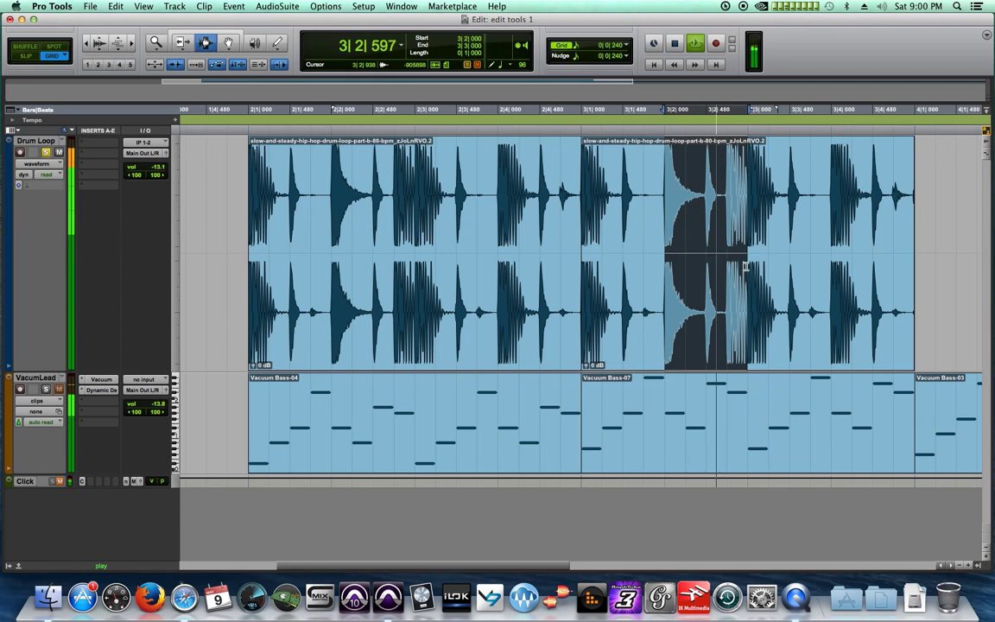
{"action": "key", "text": "space"}
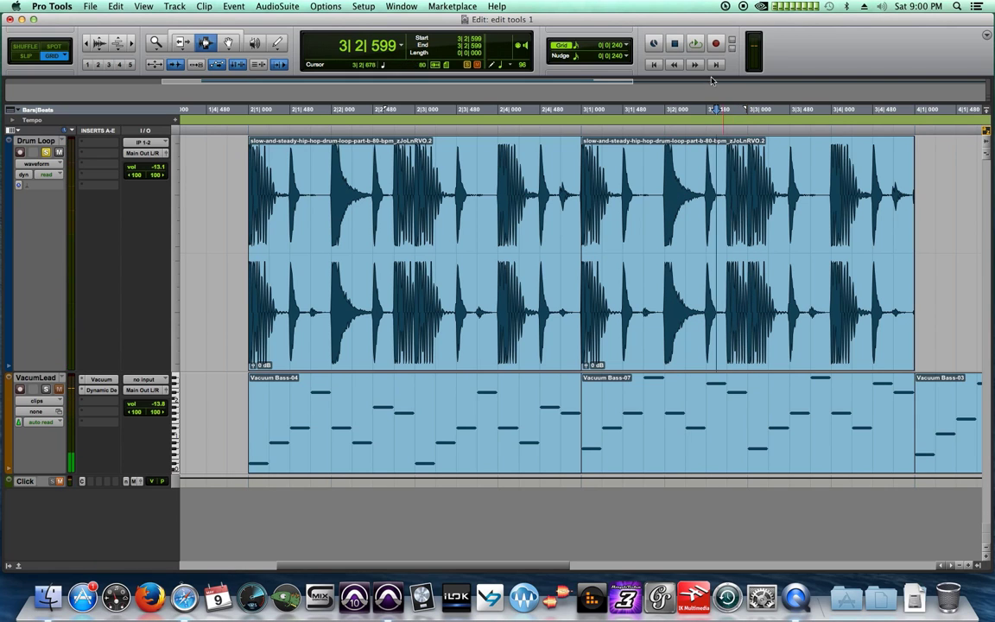
Confirm Loop is checked in the Play button's playback options
{"action": "left_click", "coordinate": [699, 47]}
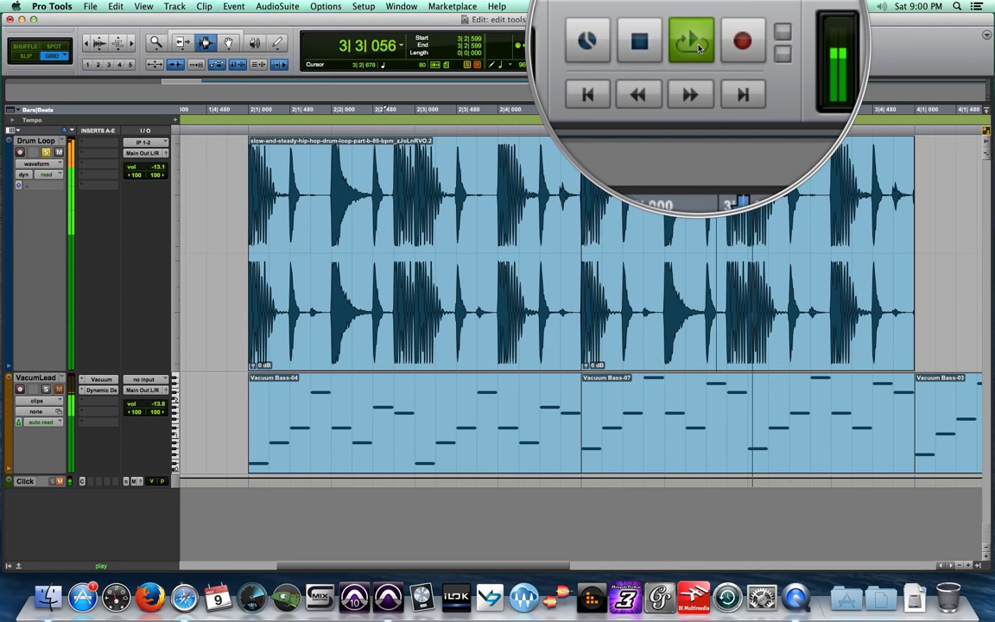
{"action": "right_click", "coordinate": [691, 50]}
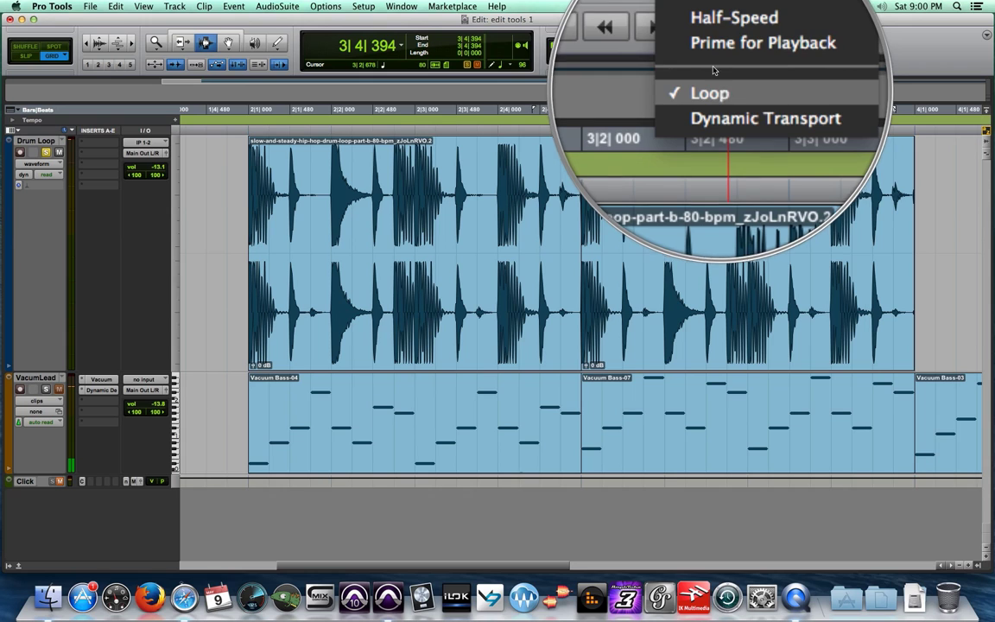
{"action": "left_click", "coordinate": [846, 65]}
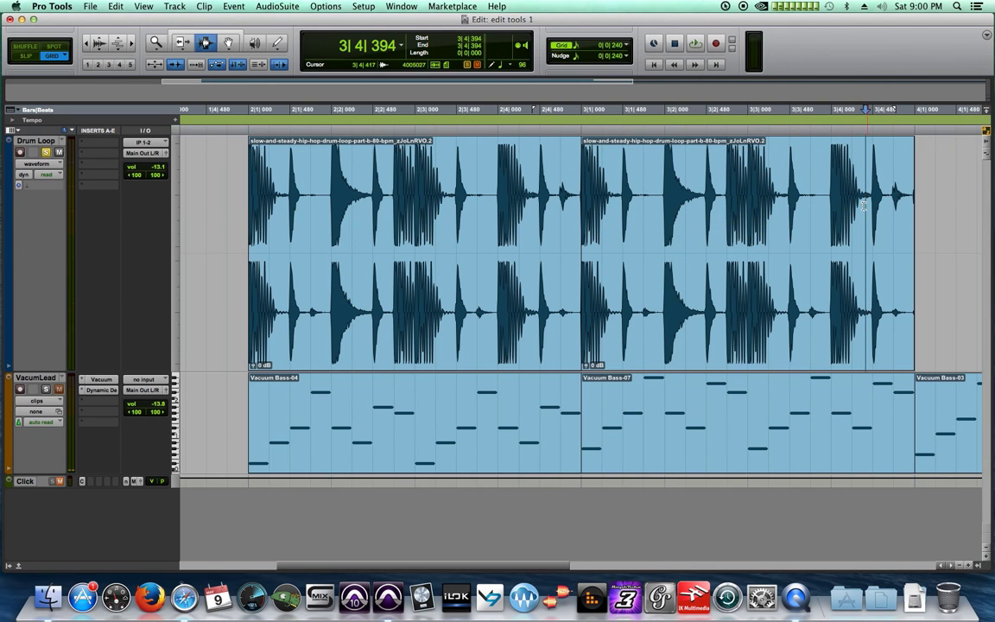
Separate the 3|2|000–3|3|000 beat of the second Drum Loop clip into its own clip
{"action": "left_click", "coordinate": [832, 198]}
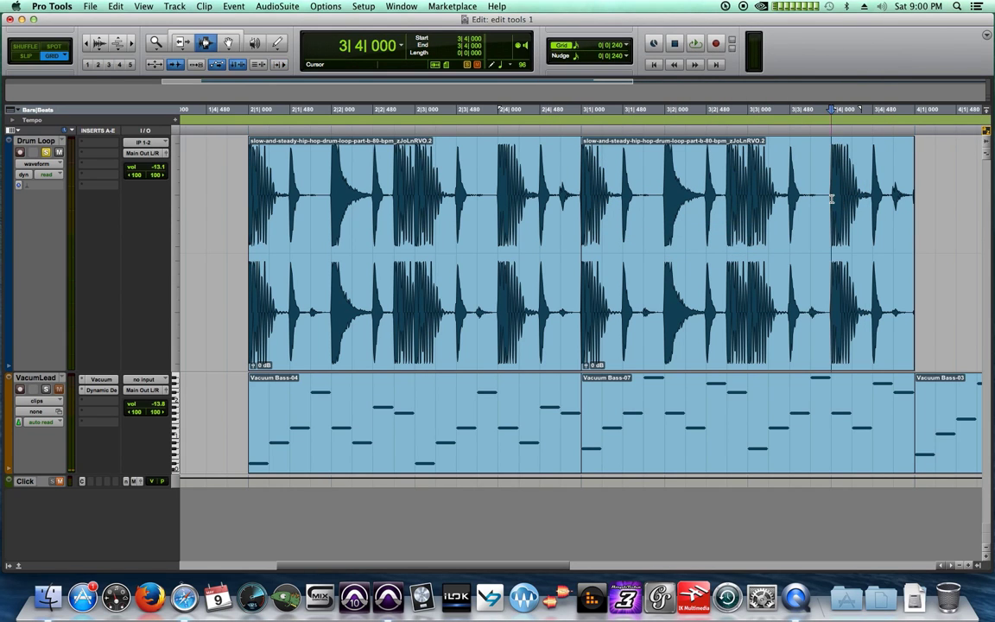
{"action": "left_click_drag", "start_coordinate": [831, 199], "coordinate": [912, 199]}
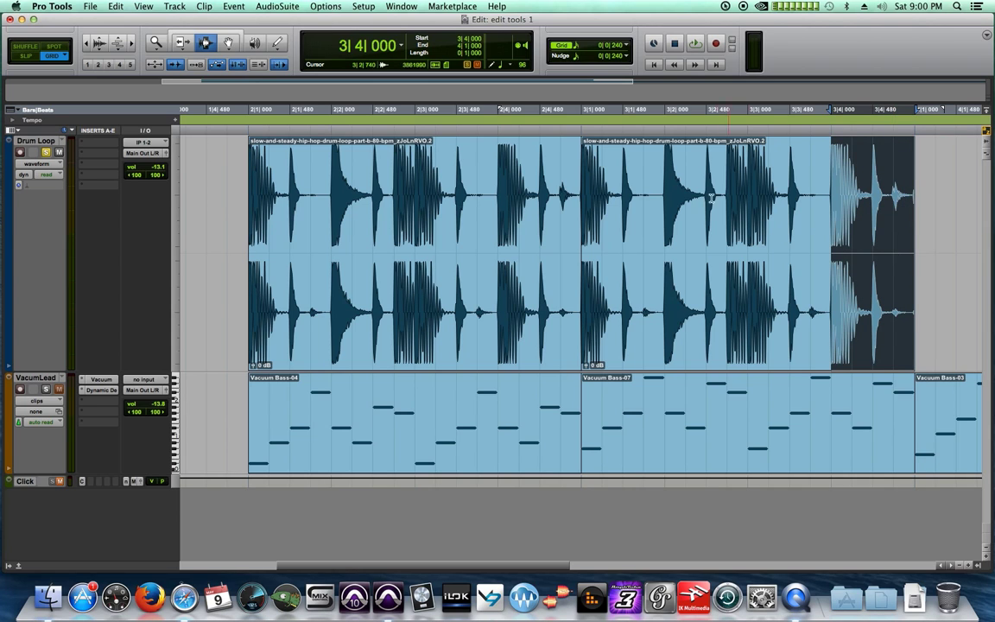
{"action": "left_click", "coordinate": [667, 289]}
{"action": "left_click_drag", "start_coordinate": [667, 289], "coordinate": [748, 290]}
{"action": "key", "text": "super+e"}
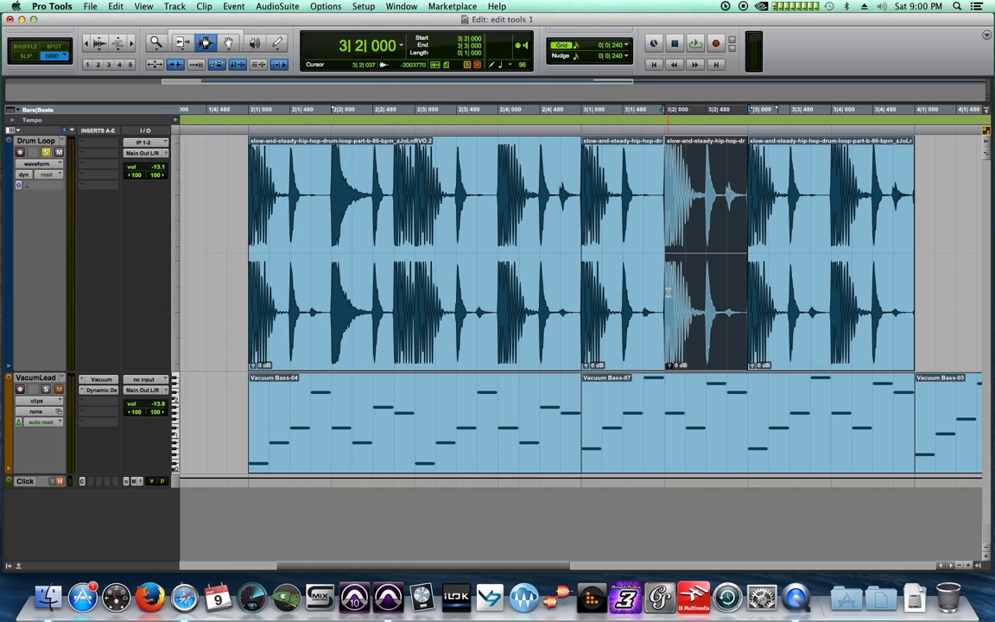
Play the split drums back from 2|1|000
{"action": "left_click_drag", "start_coordinate": [642, 205], "coordinate": [748, 285]}
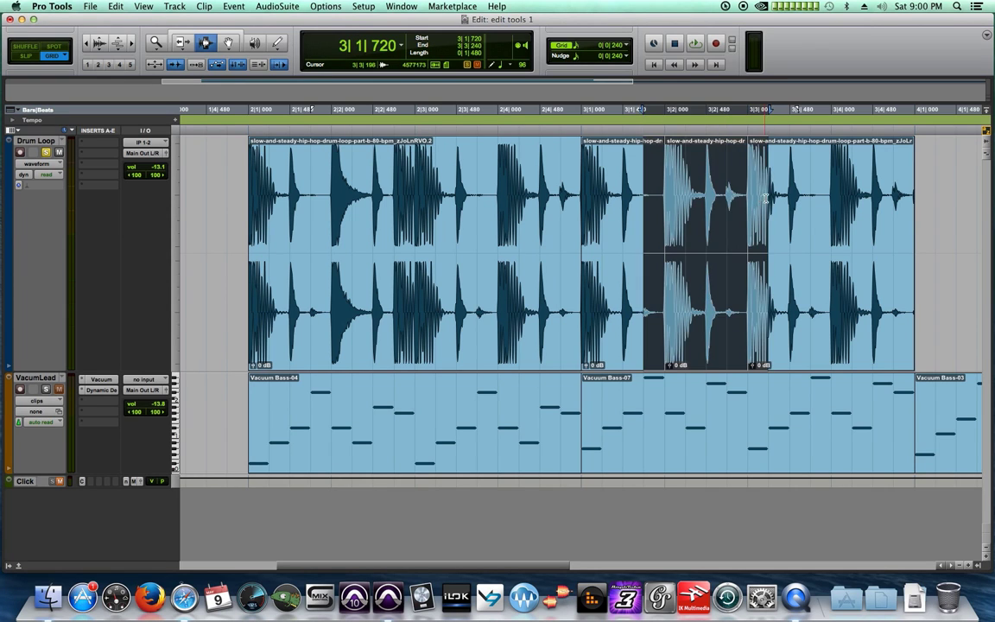
{"action": "left_click", "coordinate": [765, 316]}
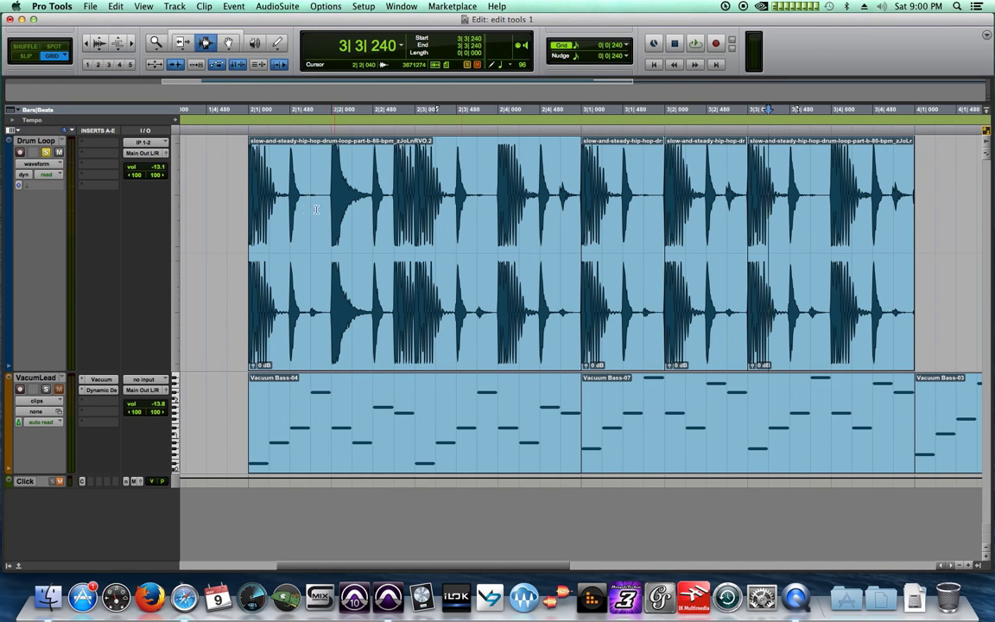
{"action": "left_click", "coordinate": [247, 224]}
{"action": "key", "text": "space"}
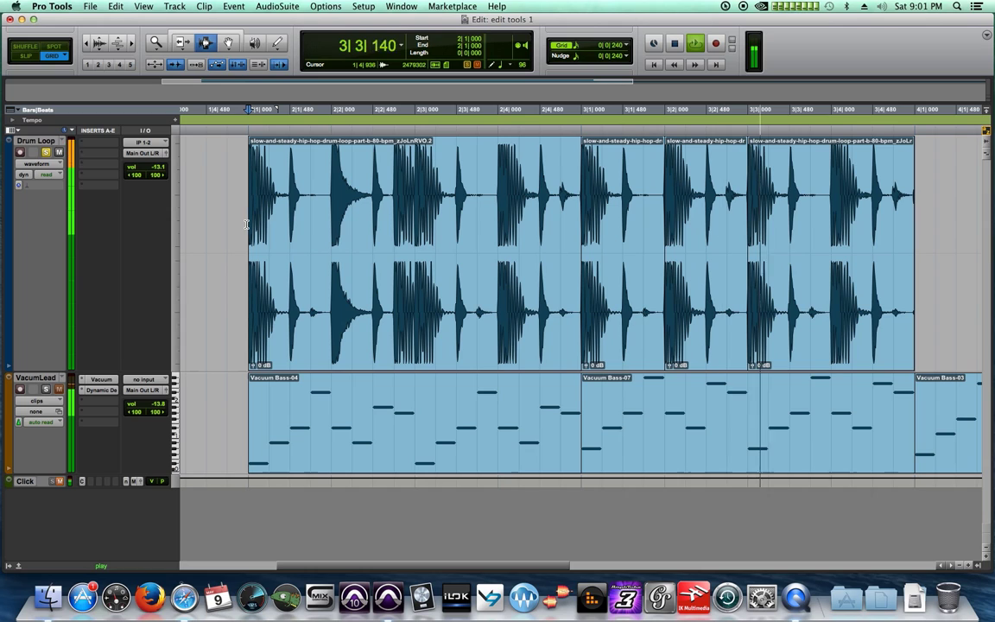
{"action": "key", "text": "space"}
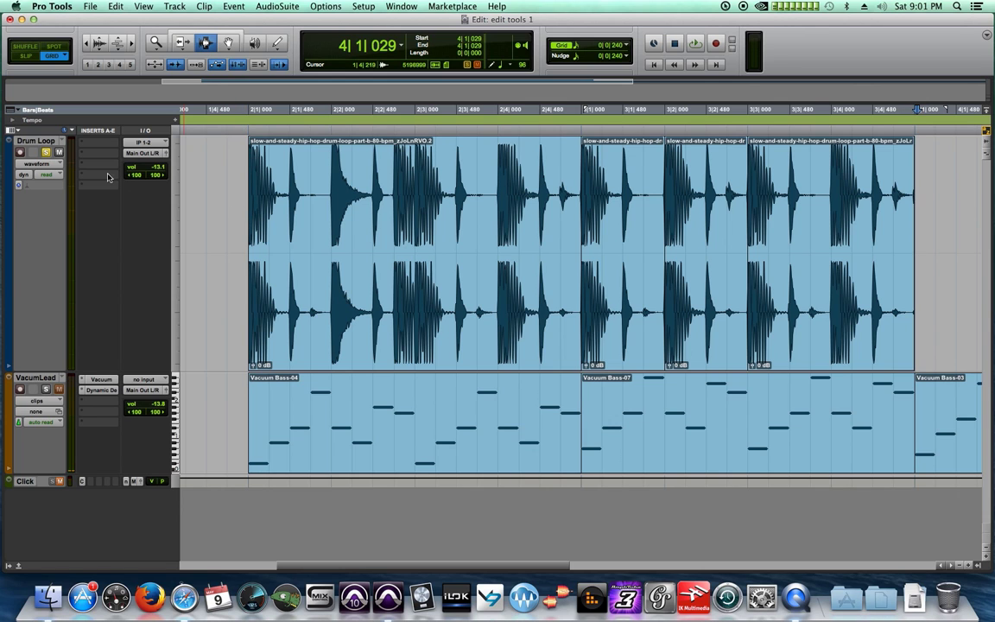
{"action": "left_click", "coordinate": [291, 203]}
{"action": "key", "text": "space"}
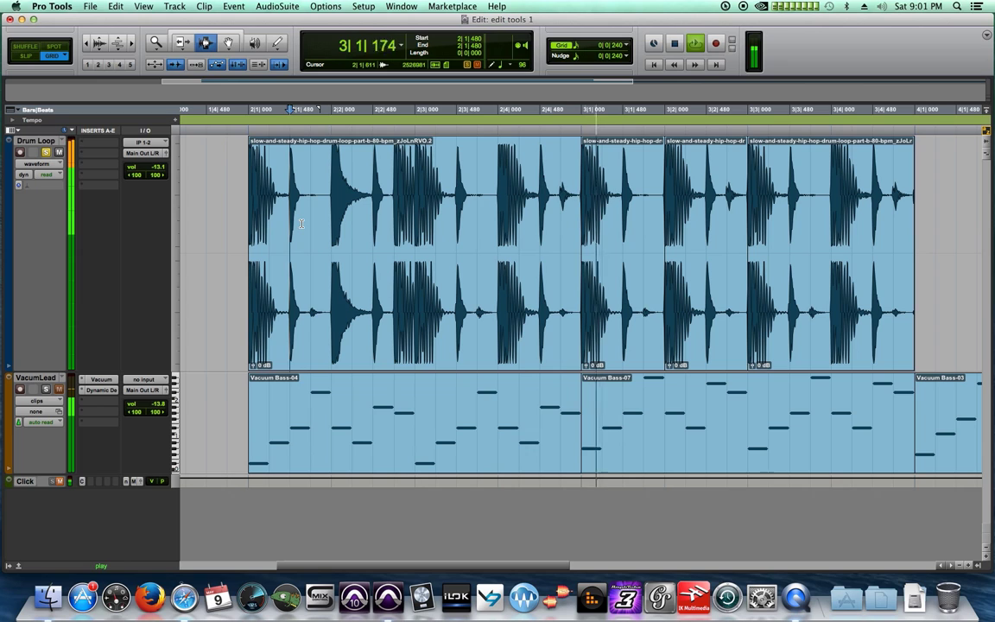
{"action": "key", "text": "space"}
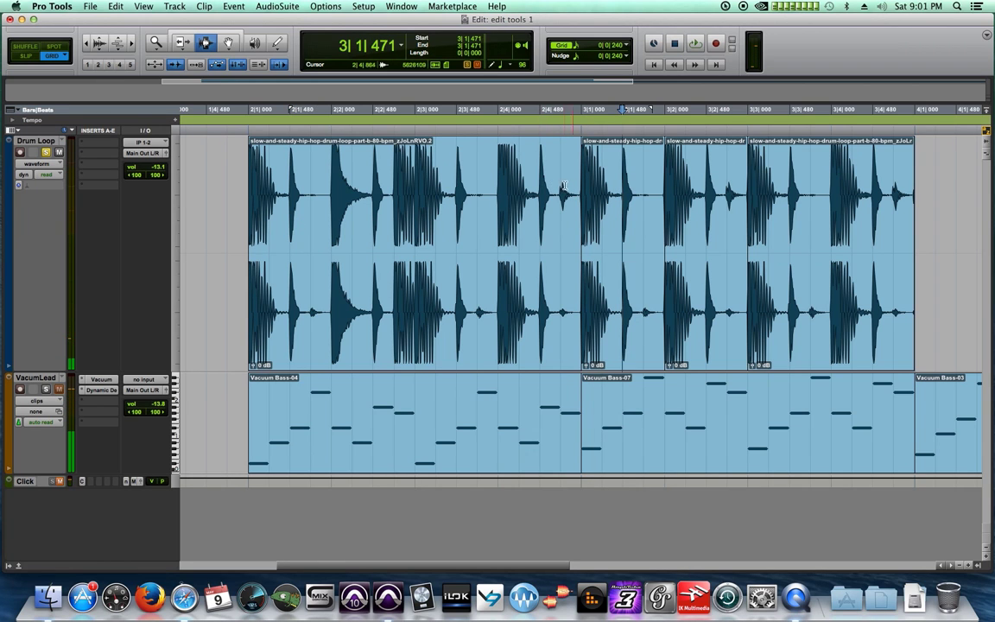
{"action": "left_click_drag", "start_coordinate": [560, 215], "coordinate": [540, 216]}
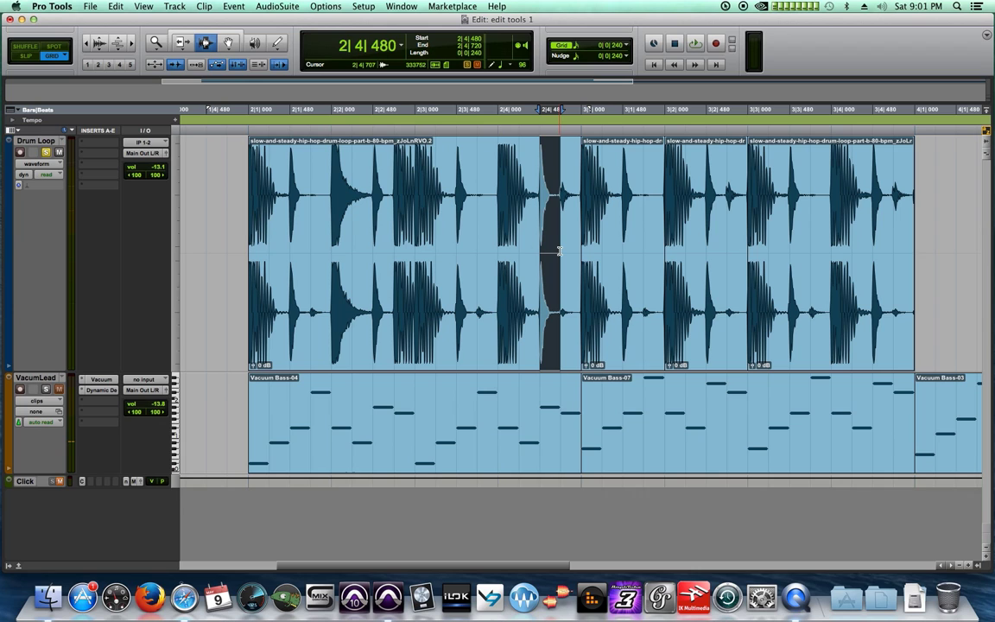
{"action": "key", "text": "space"}
{"action": "left_click", "coordinate": [533, 200]}
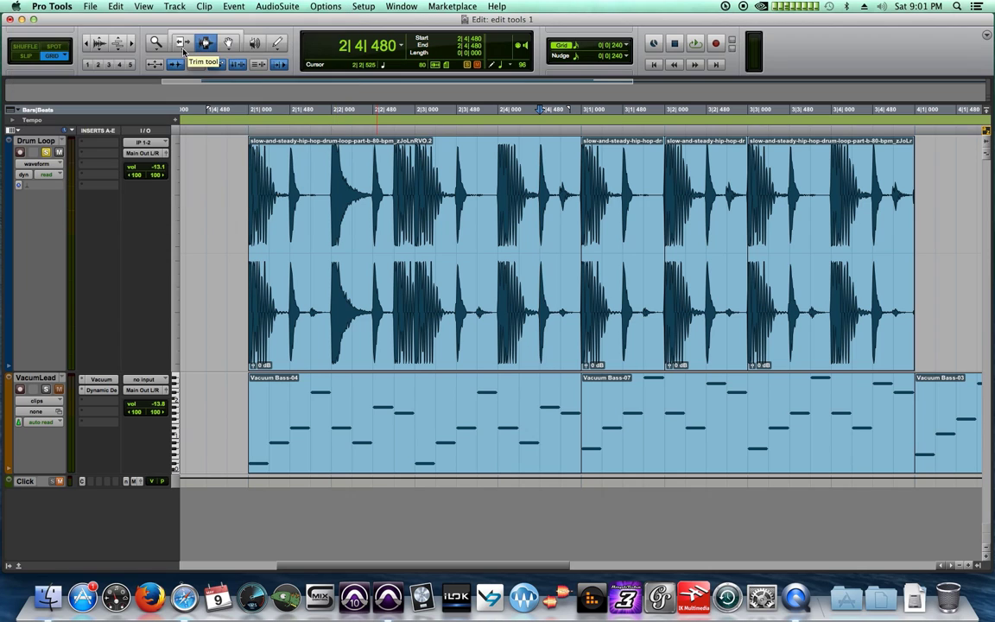
In Standard trim mode, trim the first drum clip's end back to 2|4|000
{"action": "left_click", "coordinate": [183, 52]}
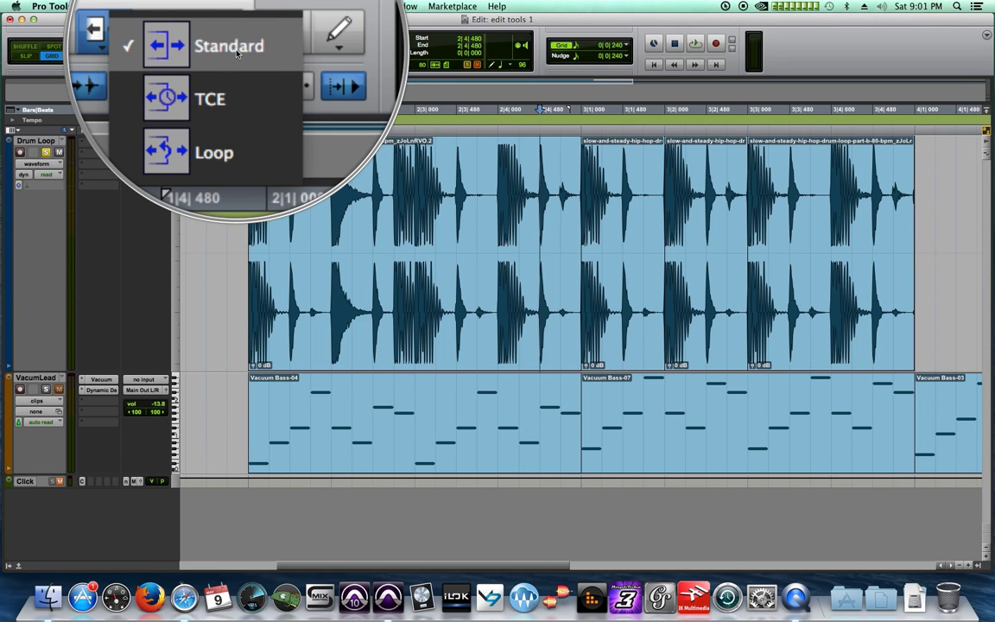
{"action": "left_click", "coordinate": [216, 51]}
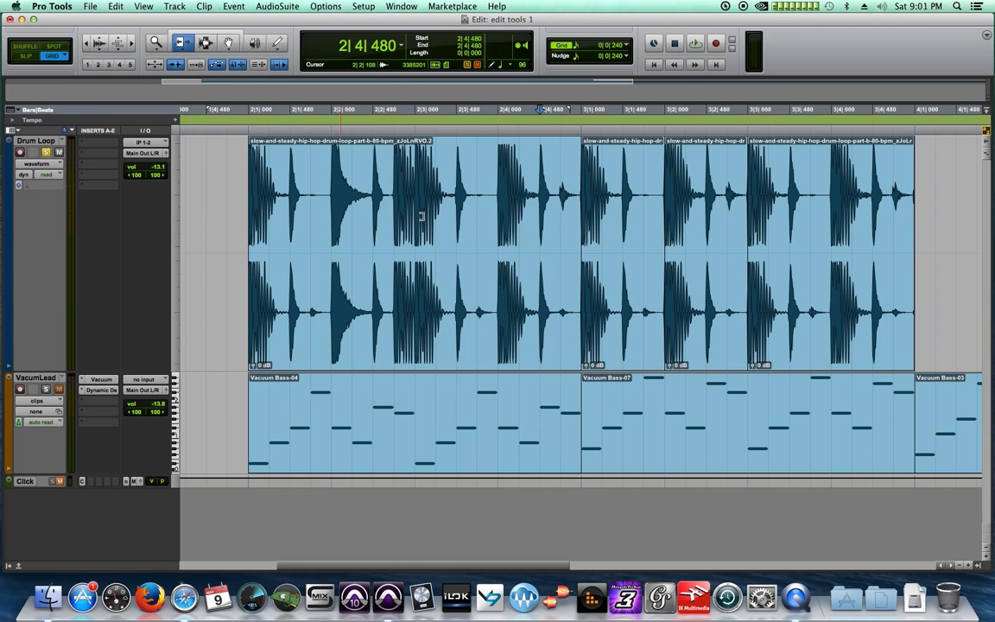
{"action": "left_click_drag", "start_coordinate": [544, 207], "coordinate": [499, 243]}
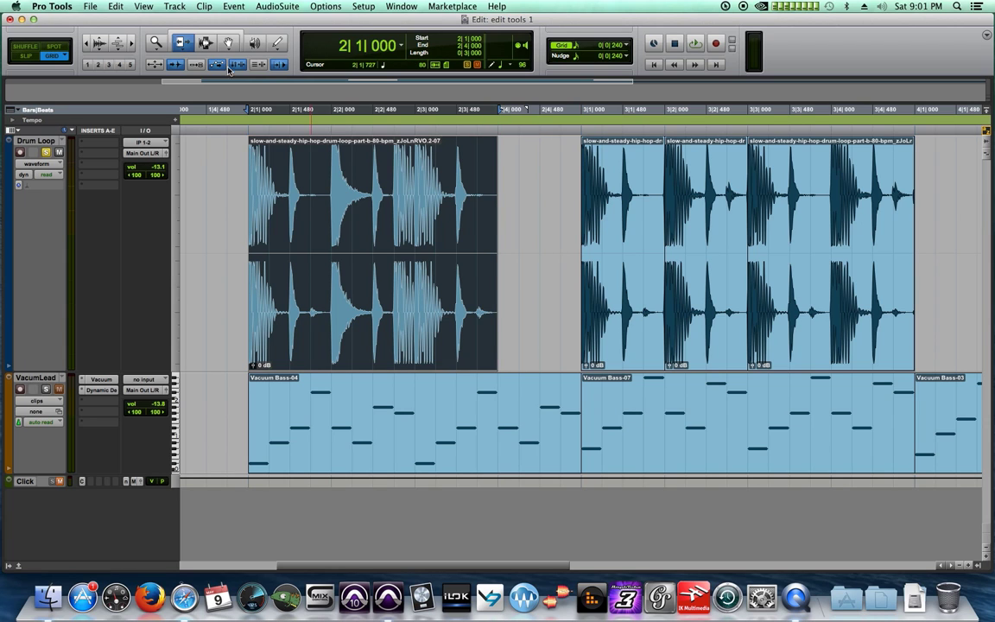
Fill the gap after 2|4|000 with repeated short drum slices and play the pattern back
{"action": "left_click", "coordinate": [208, 44]}
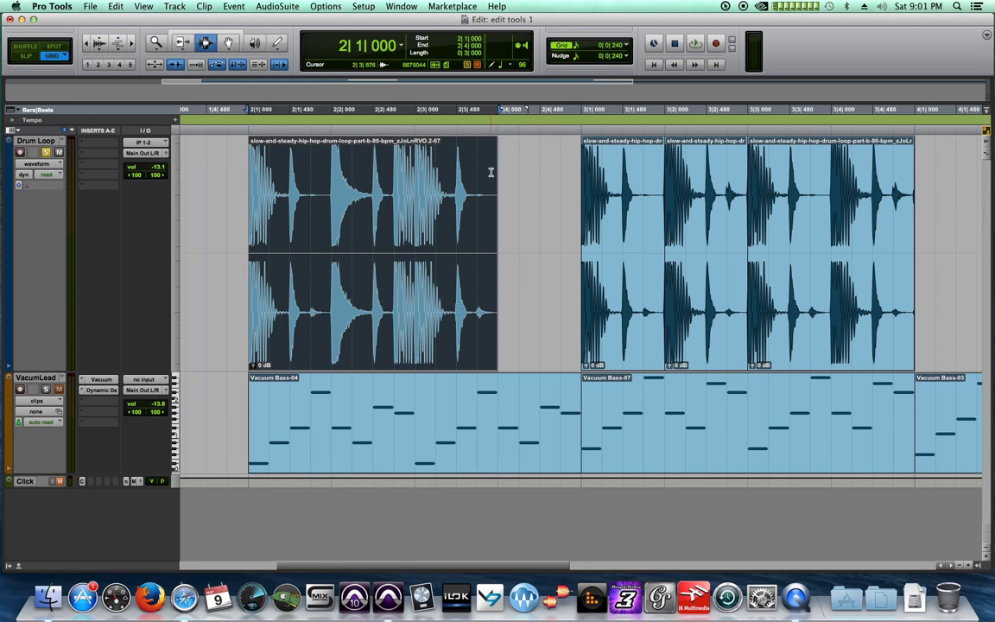
{"action": "left_click", "coordinate": [505, 207]}
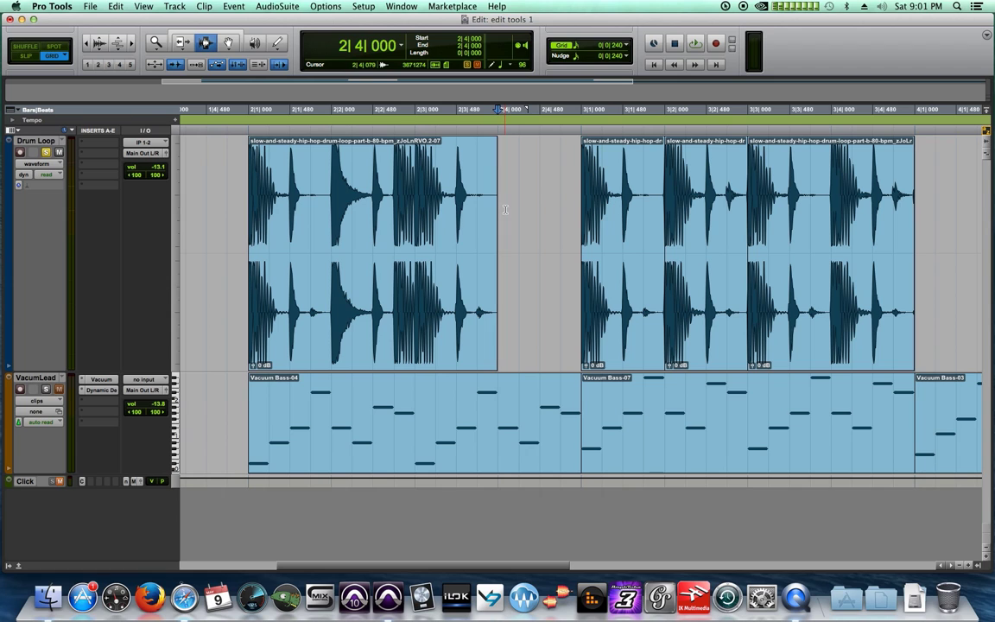
{"action": "key", "text": "super+v"}
{"action": "left_click", "coordinate": [516, 202]}
{"action": "key", "text": "super+v"}
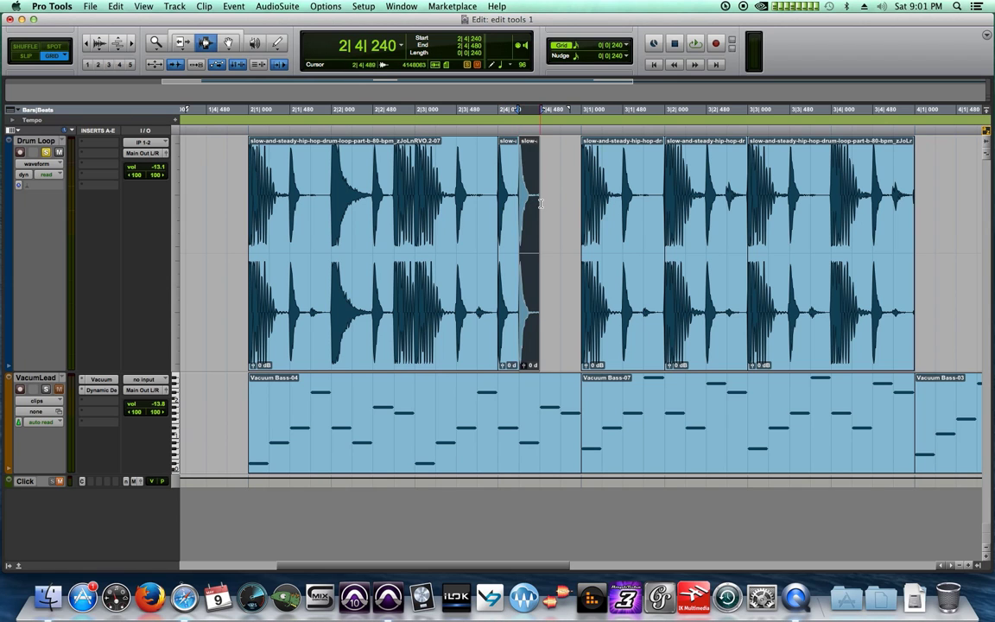
{"action": "left_click", "coordinate": [546, 230]}
{"action": "key", "text": "super+v"}
{"action": "key", "text": "super+d"}
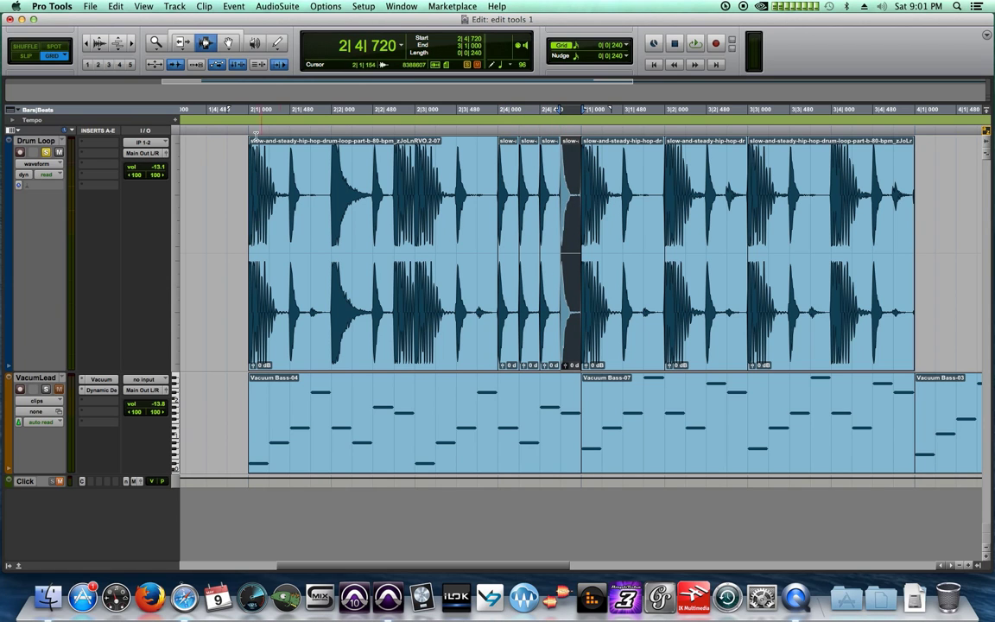
{"action": "left_click", "coordinate": [255, 136]}
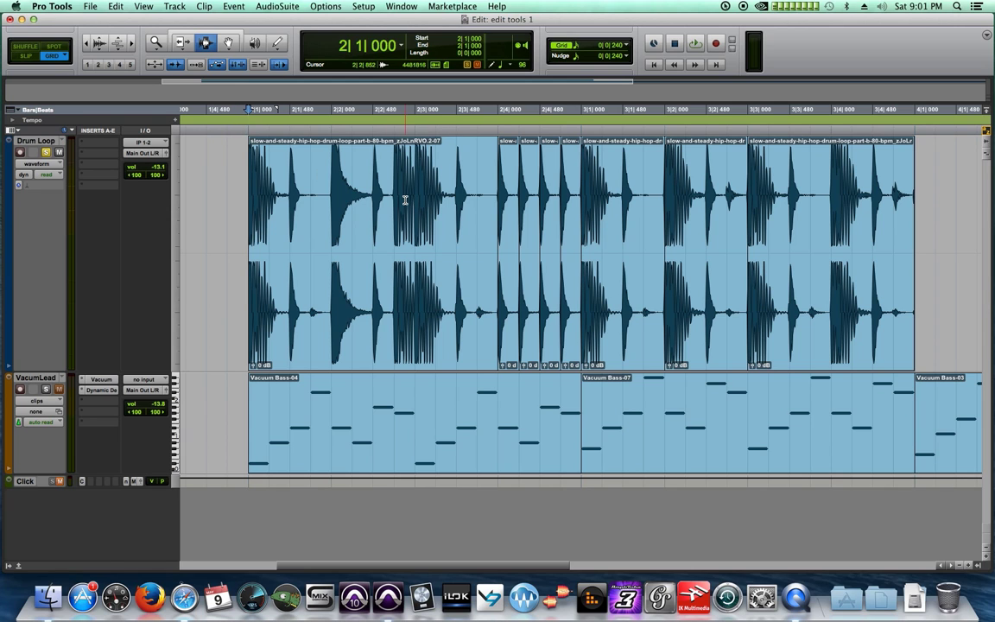
{"action": "key", "text": "space"}
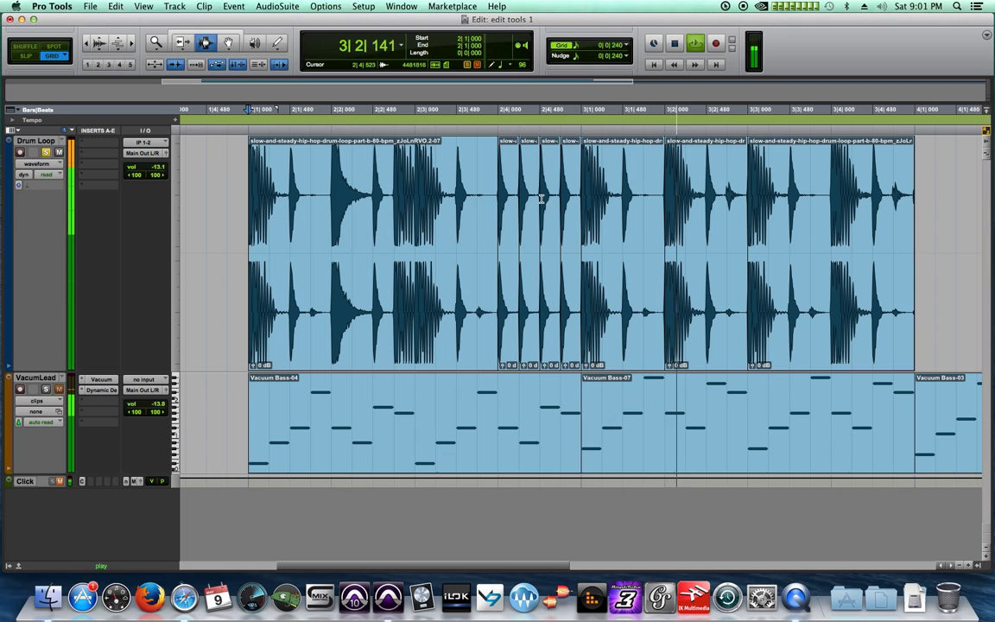
{"action": "key", "text": "space"}
Trim the first drum clip out to 2|4|480 and audition it from 2|3|720
{"action": "left_click", "coordinate": [181, 43]}
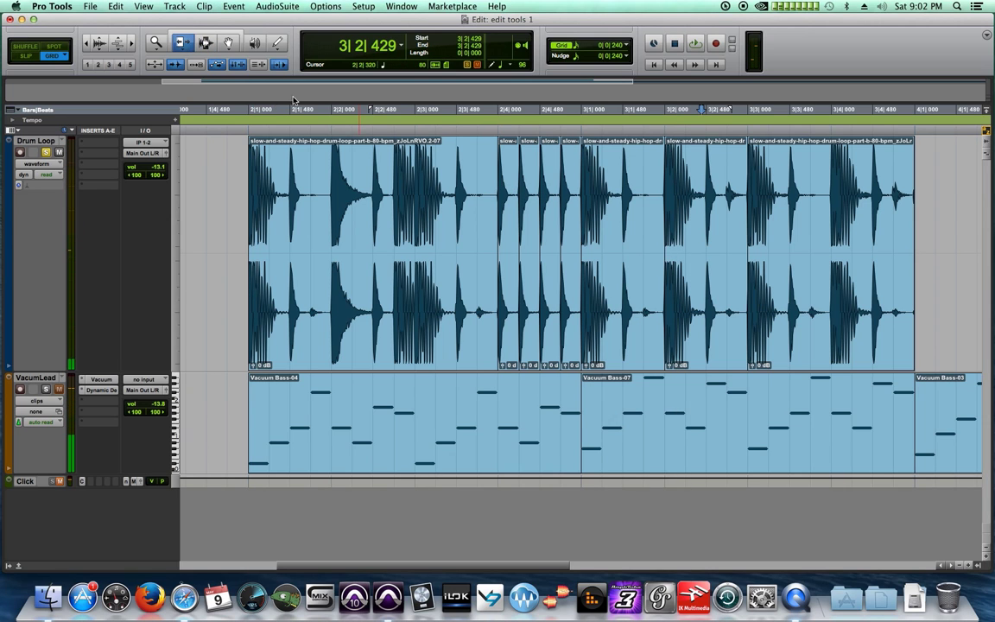
{"action": "left_click_drag", "start_coordinate": [478, 206], "coordinate": [524, 259]}
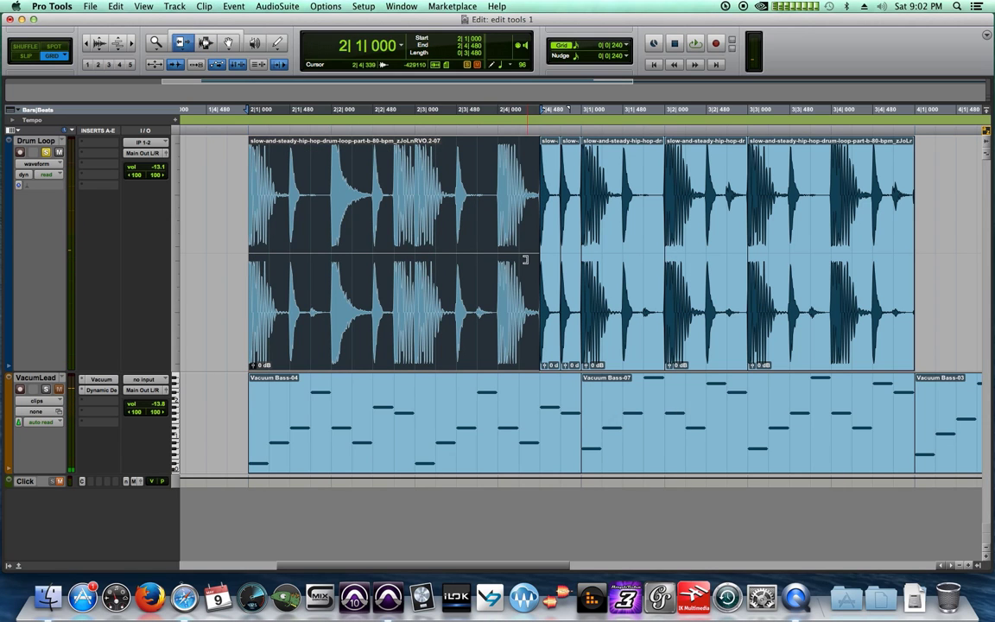
{"action": "left_click", "coordinate": [484, 123]}
{"action": "key", "text": "space"}
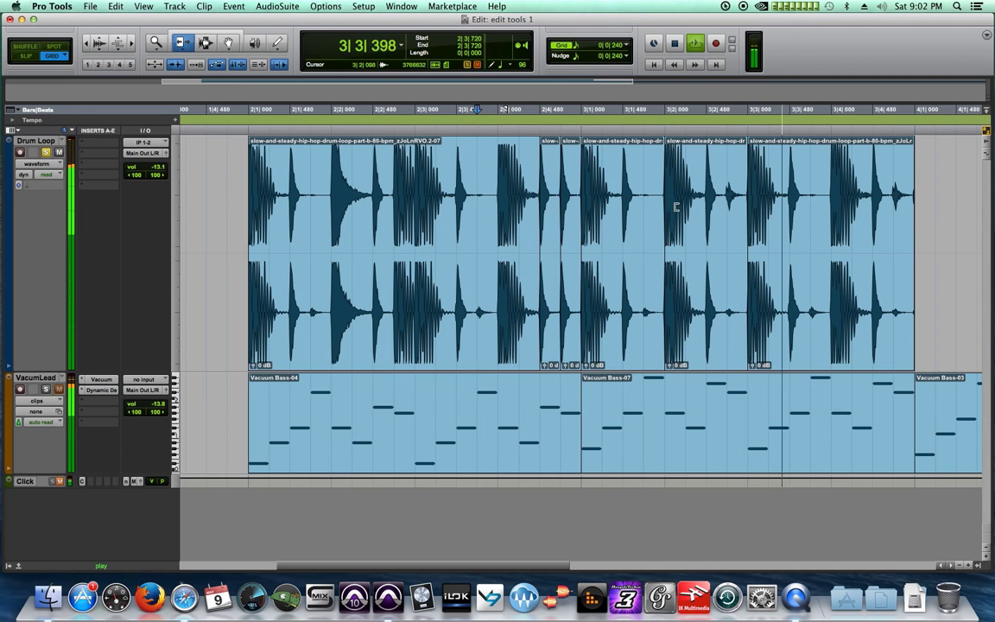
{"action": "key", "text": "space"}
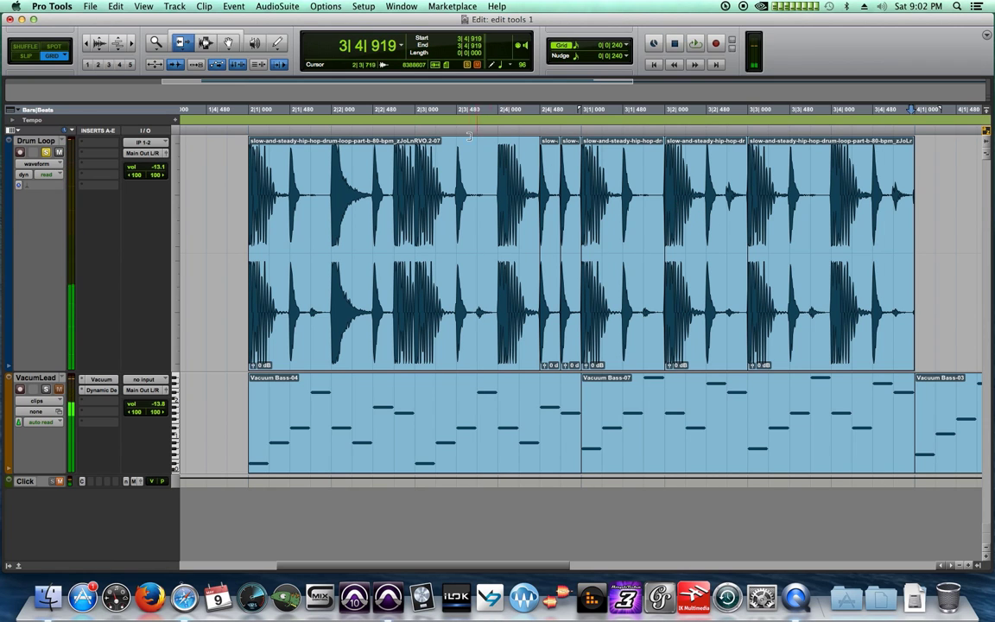
Separate the Drum Loop clip at 3|3|720, play from the start, and shrink the track
{"action": "left_click", "coordinate": [207, 43]}
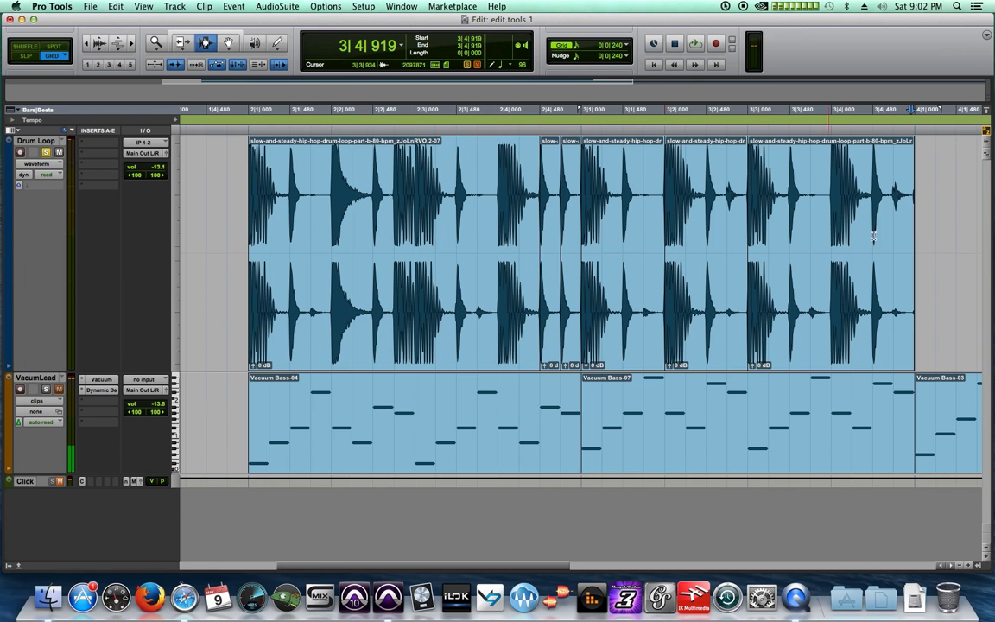
{"action": "left_click", "coordinate": [809, 193]}
{"action": "key", "text": "super+e"}
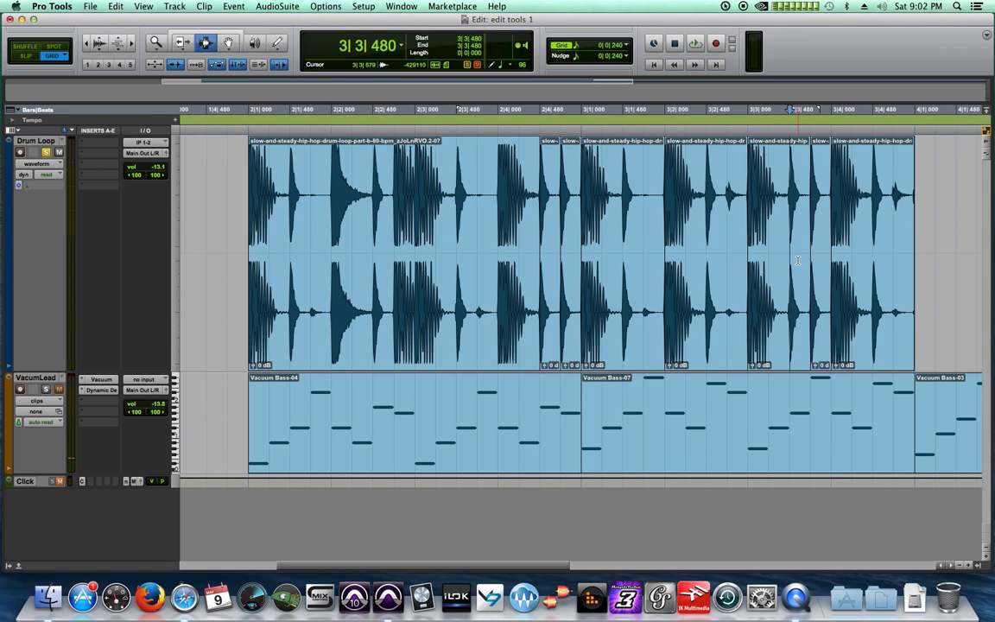
{"action": "left_click", "coordinate": [248, 197]}
{"action": "key", "text": "space"}
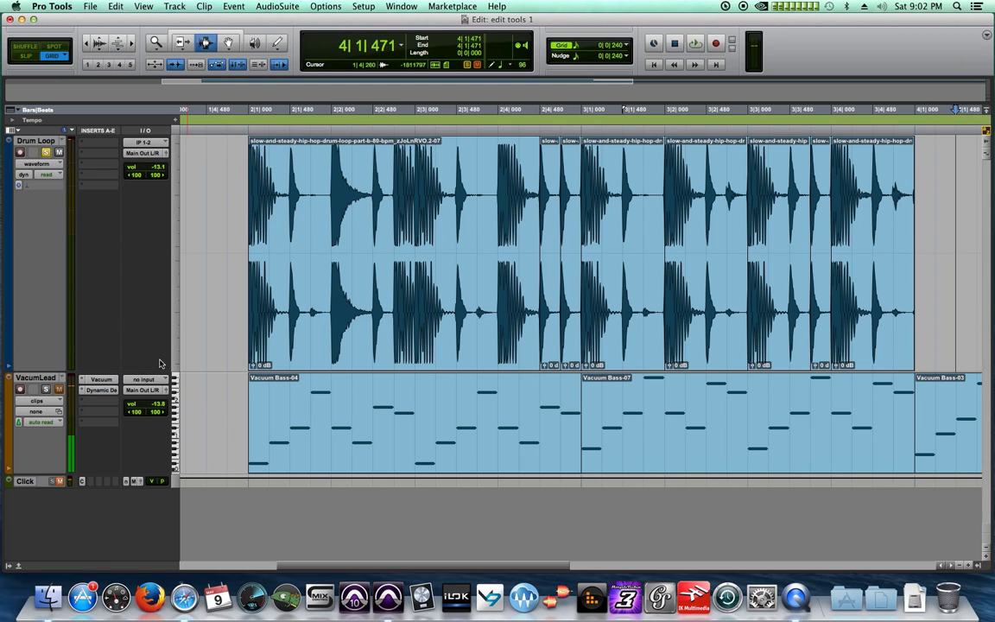
{"action": "left_click_drag", "start_coordinate": [155, 371], "coordinate": [73, 166]}
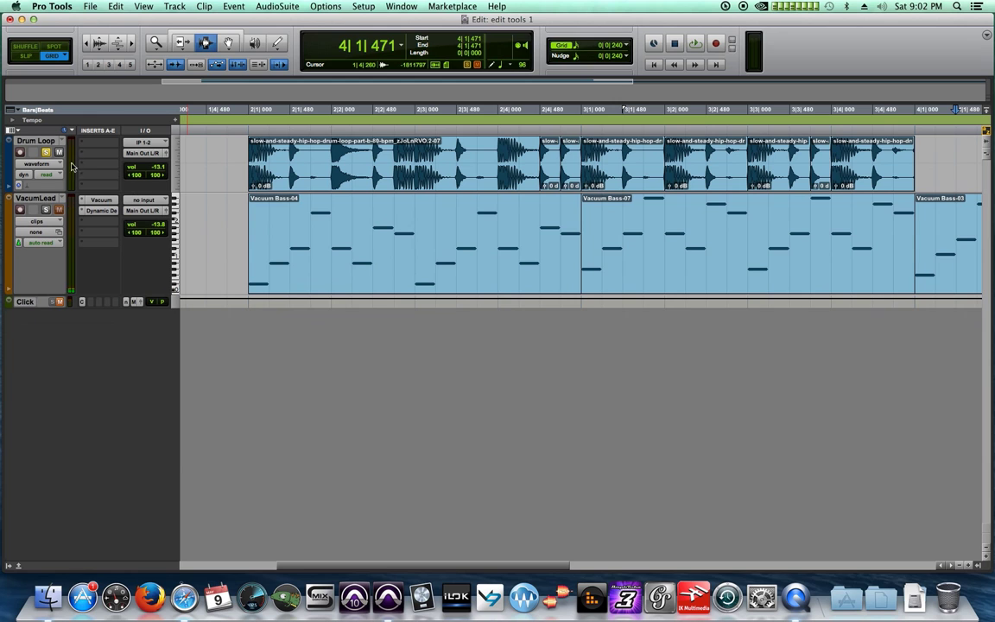
Unsolo Drum Loop, restore its track height, and cycle the edit tools to end on the Smart Tool
{"action": "left_click", "coordinate": [45, 152]}
{"action": "left_click_drag", "start_coordinate": [130, 190], "coordinate": [140, 336]}
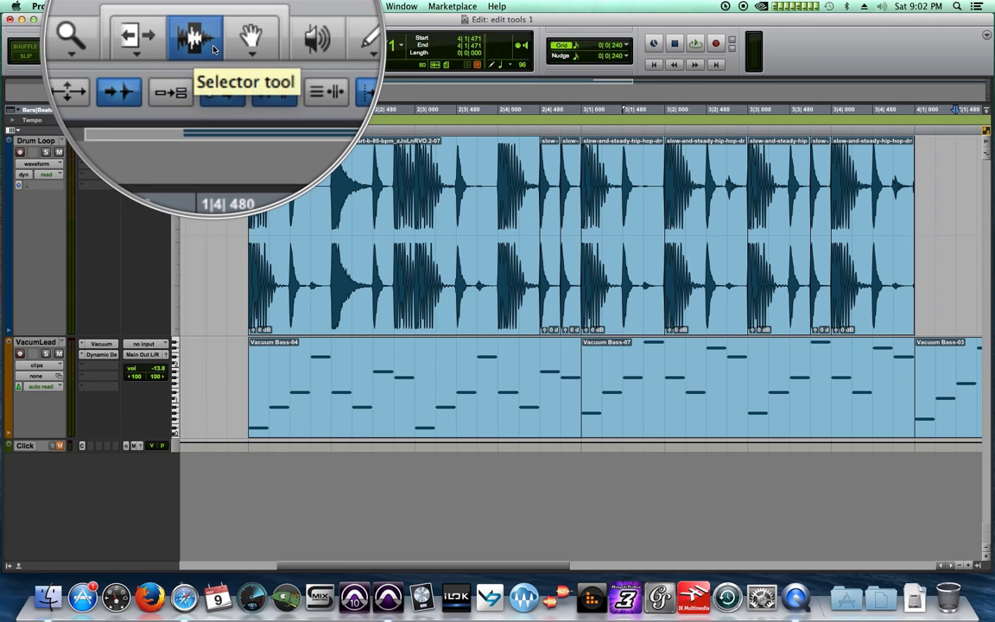
{"action": "key", "text": "Escape"}
{"action": "key", "text": "Escape"}
{"action": "key", "text": "Escape"}
{"action": "key", "text": "Escape"}
{"action": "key", "text": "Escape"}
{"action": "key", "text": "Escape"}
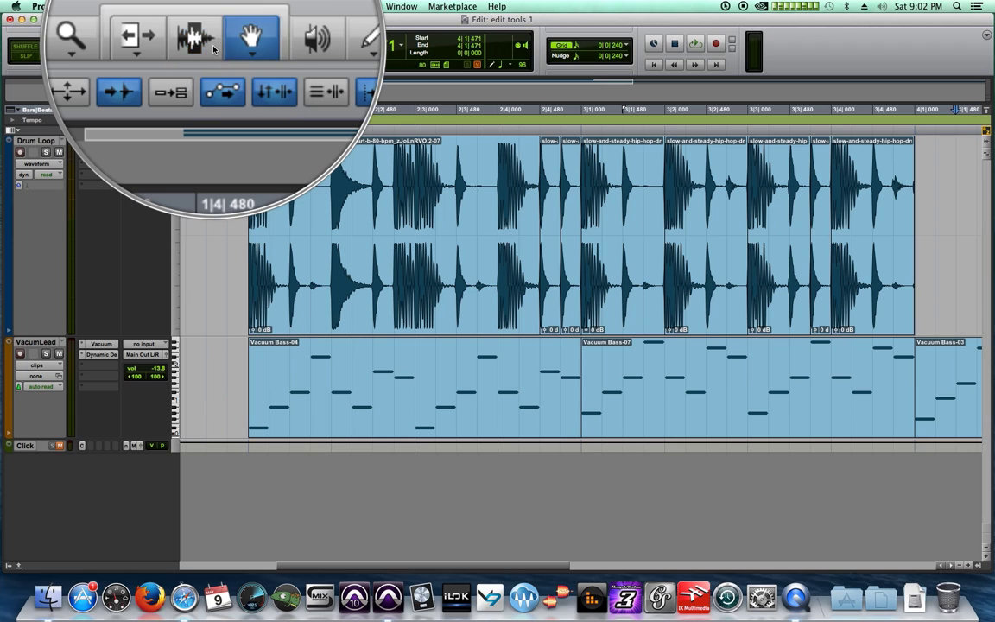
{"action": "key", "text": "Escape"}
{"action": "key", "text": "Escape"}
{"action": "key", "text": "Escape"}
{"action": "key", "text": "Escape"}
{"action": "key", "text": "Escape"}
{"action": "key", "text": "Escape"}
{"action": "key", "text": "Escape"}
{"action": "key", "text": "Escape"}
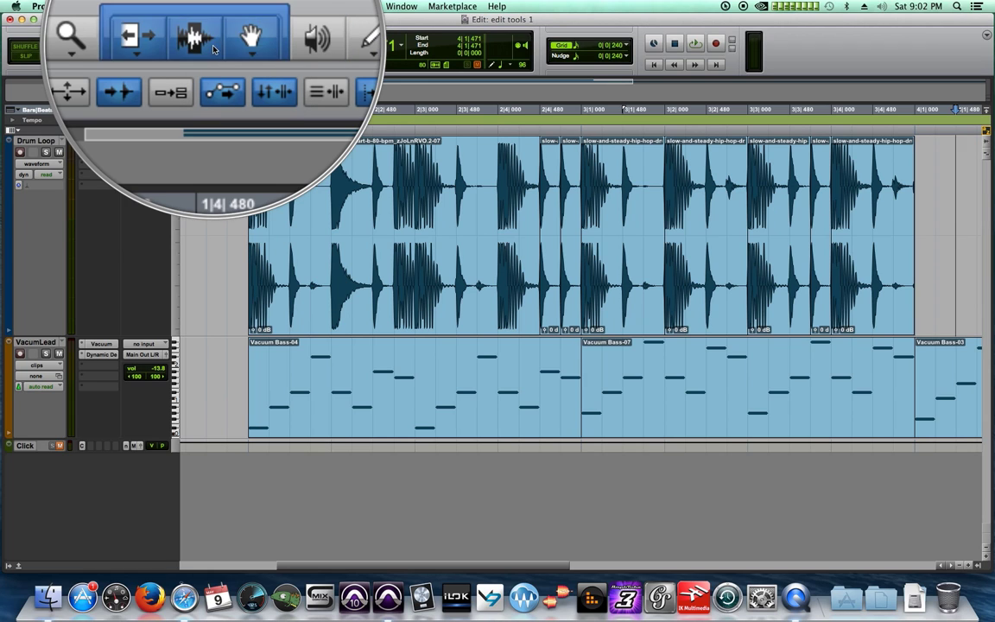
{"action": "key", "text": "Escape"}
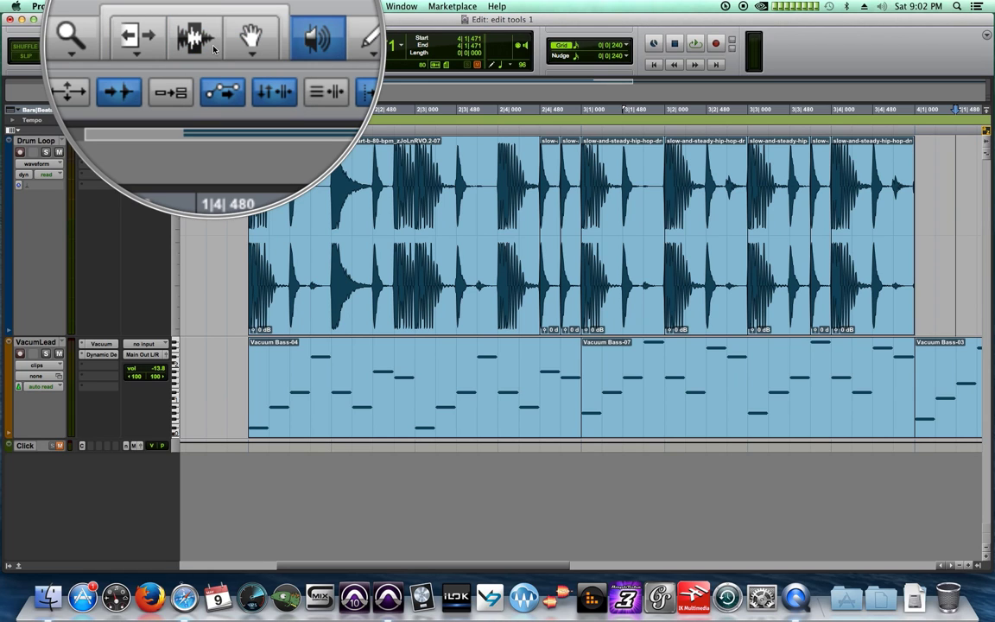
{"action": "key", "text": "Escape"}
{"action": "key", "text": "Escape"}
{"action": "key", "text": "Escape"}
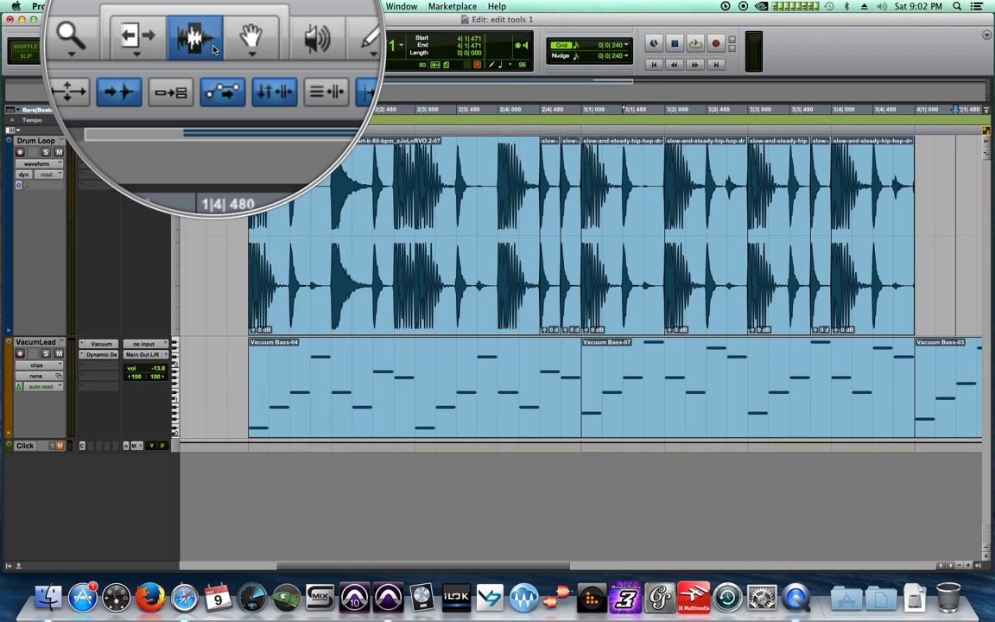
{"action": "key", "text": "Escape"}
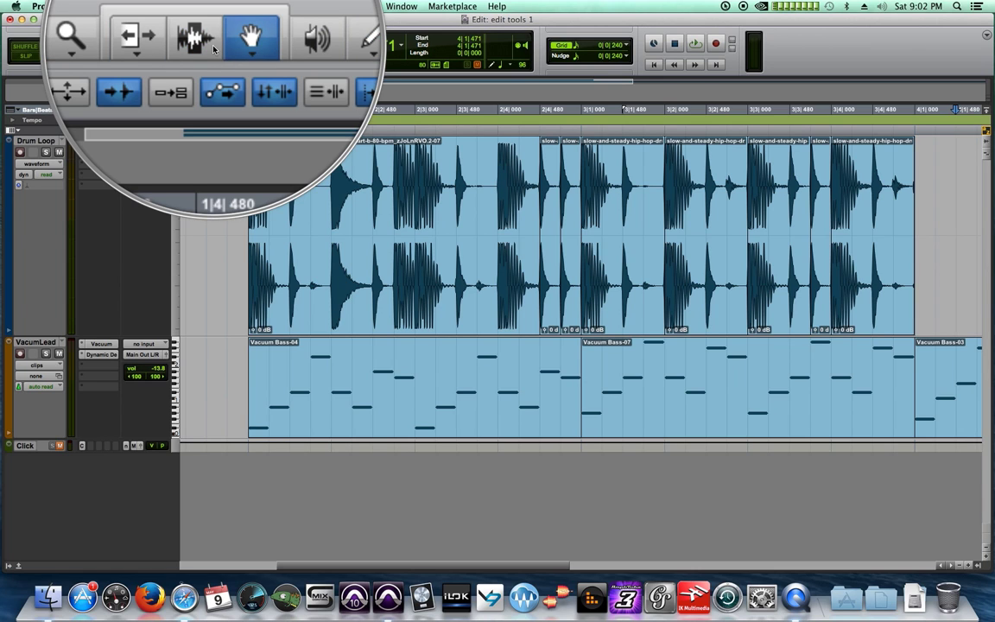
{"action": "key", "text": "Escape"}
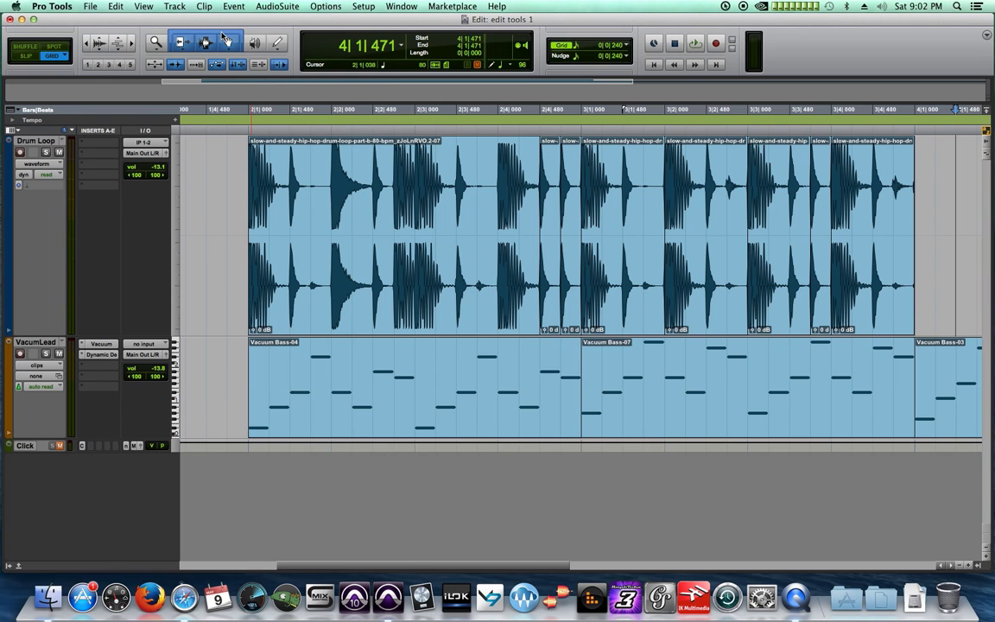
{"action": "left_click", "coordinate": [205, 41]}
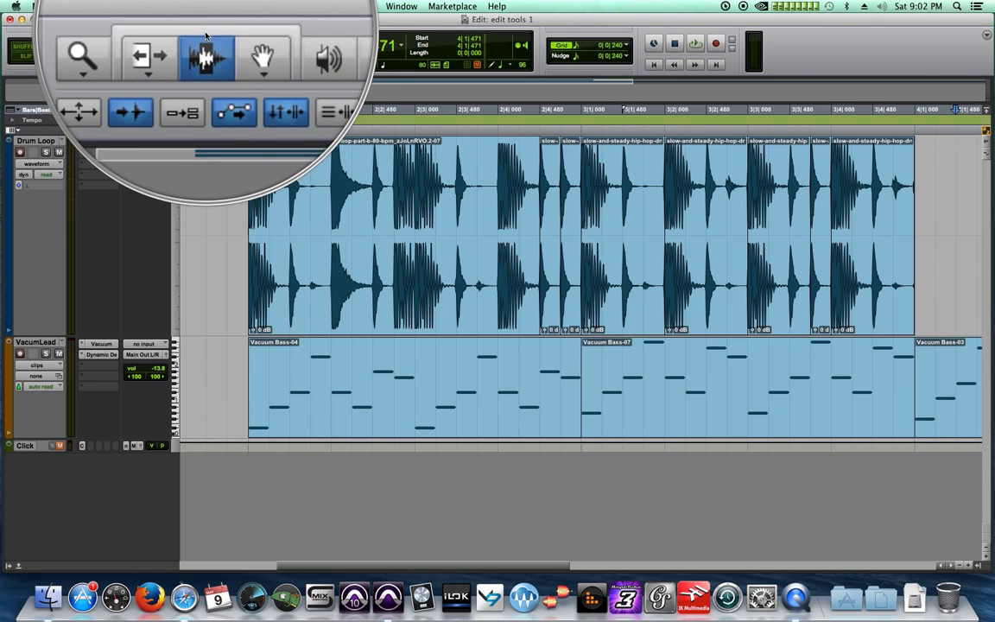
{"action": "left_click", "coordinate": [206, 36]}
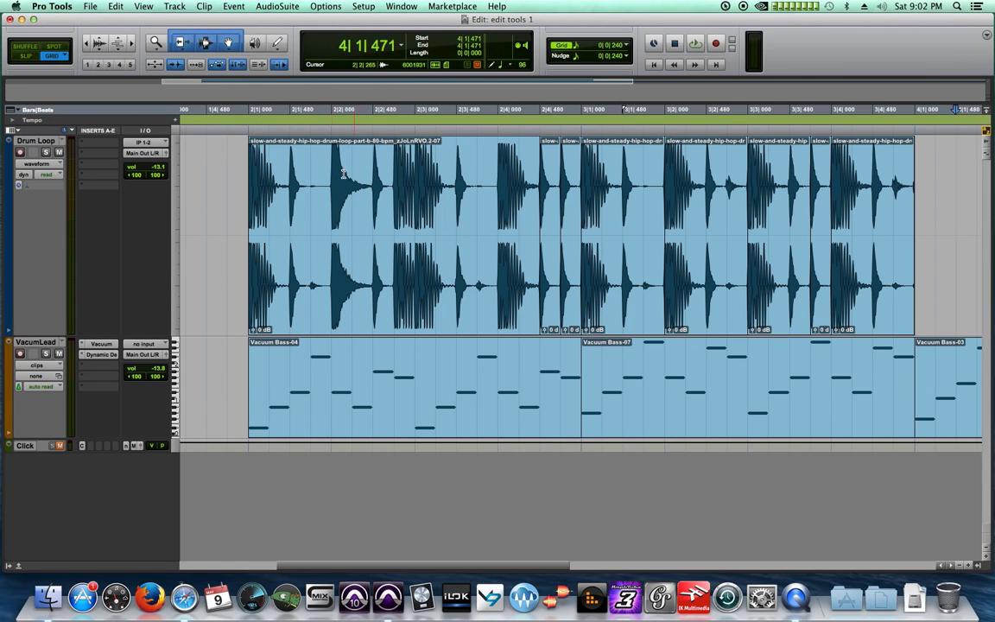
{"action": "left_click_drag", "start_coordinate": [343, 172], "coordinate": [494, 176]}
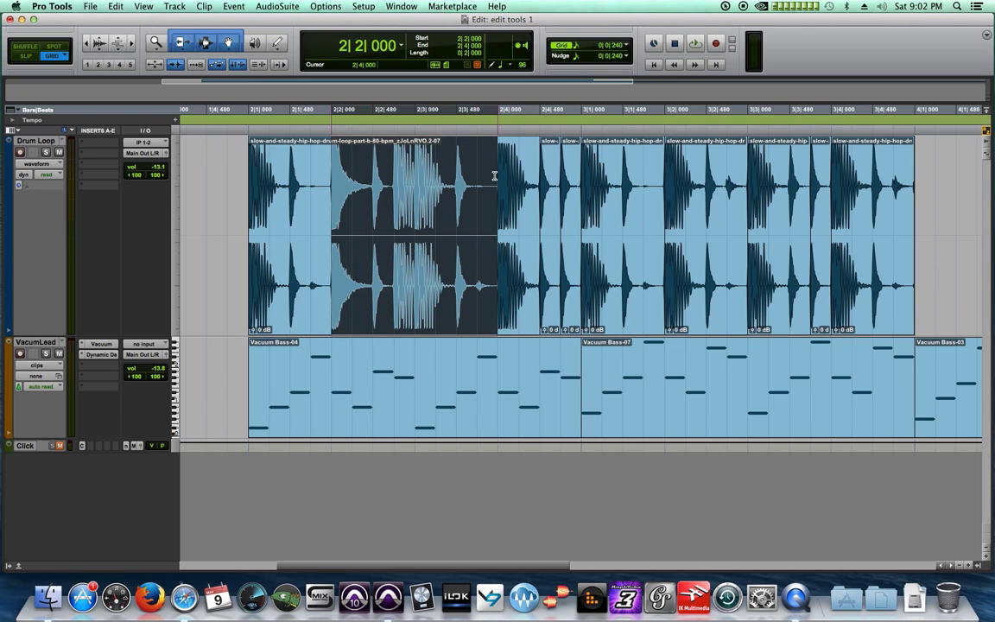
{"action": "left_click", "coordinate": [515, 178]}
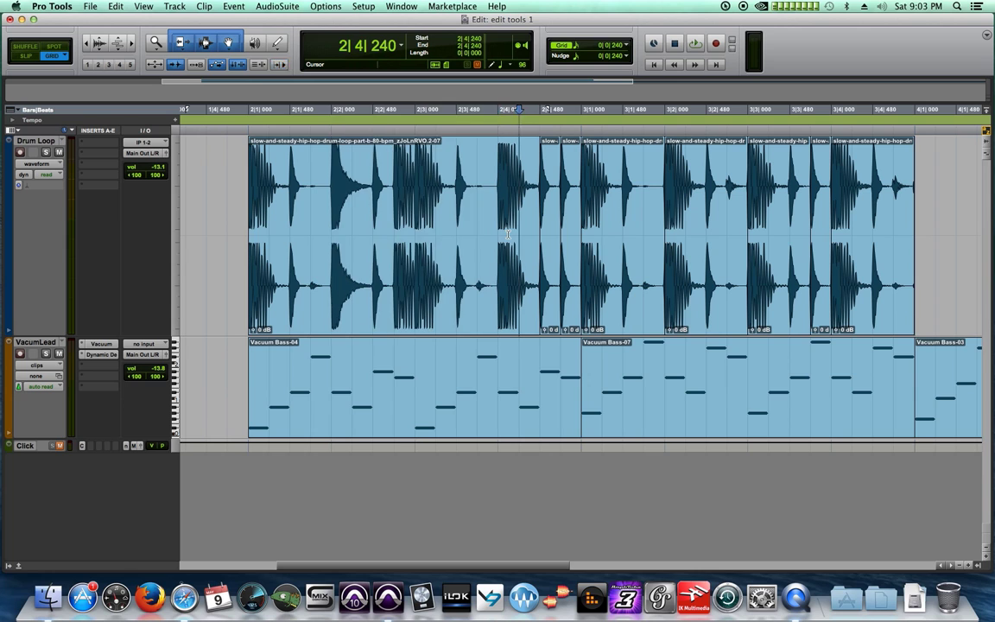
{"action": "left_click", "coordinate": [411, 288]}
{"action": "mouse_move", "coordinate": [391, 292]}
{"action": "left_mouse_down"}
{"action": "mouse_move", "coordinate": [349, 291]}
{"action": "mouse_move", "coordinate": [404, 291]}
{"action": "left_mouse_up"}
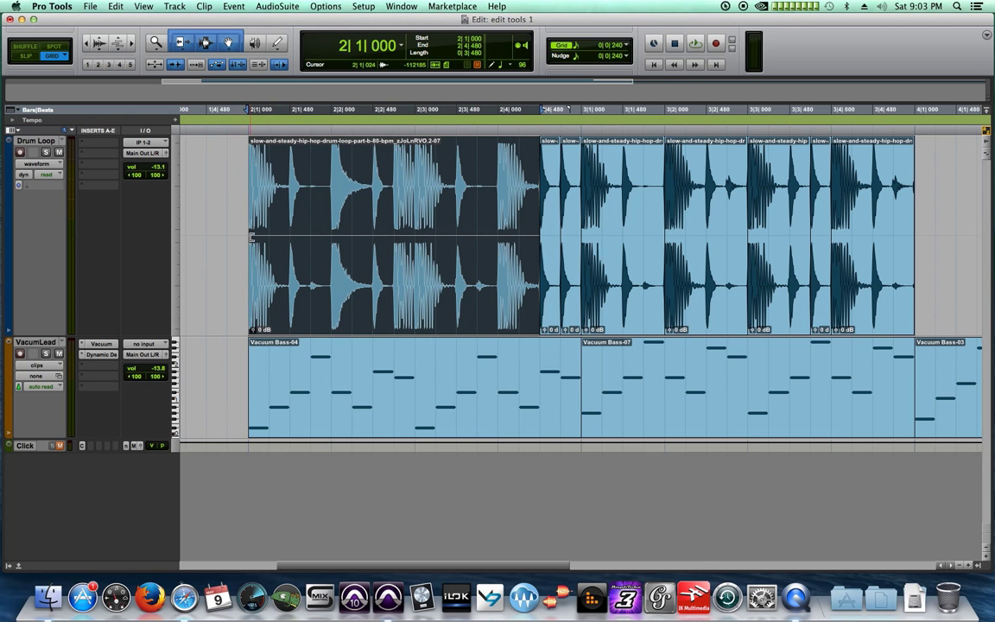
{"action": "left_click_drag", "start_coordinate": [251, 238], "coordinate": [311, 238]}
{"action": "left_click_drag", "start_coordinate": [532, 233], "coordinate": [481, 211]}
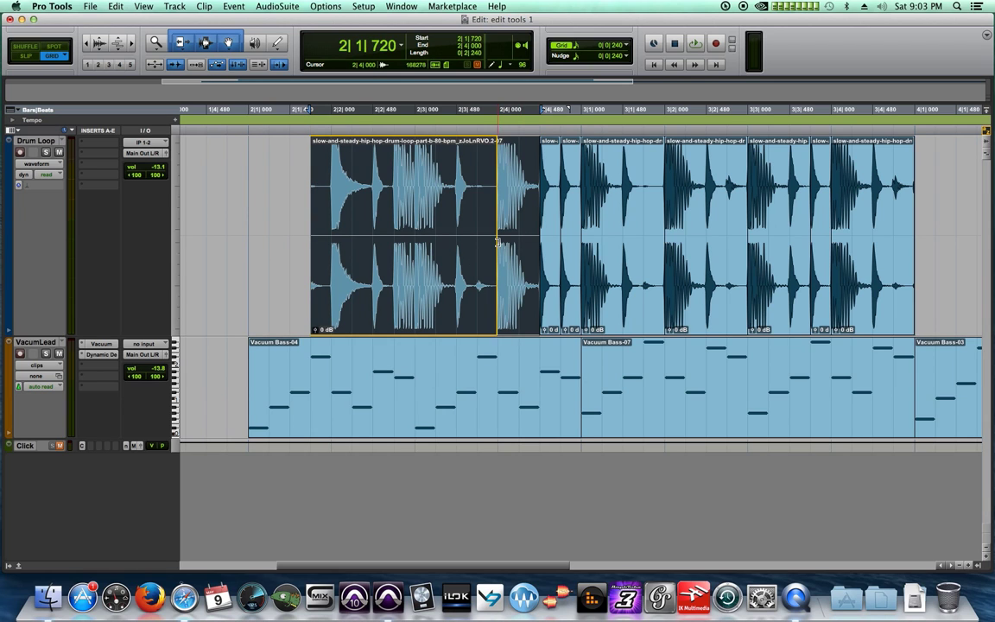
{"action": "key", "text": "super+z"}
{"action": "key", "text": "super+z"}
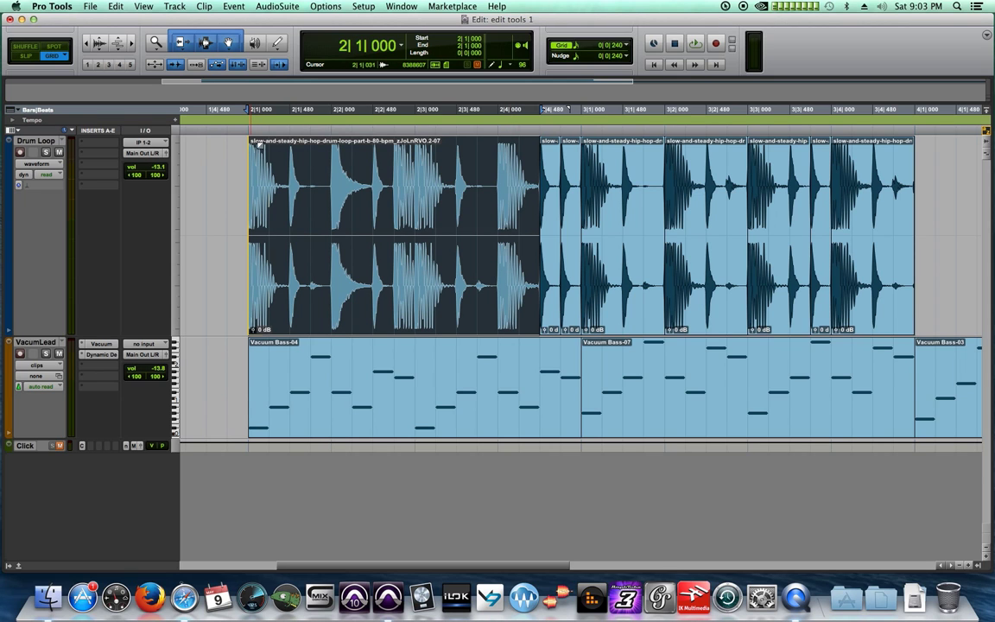
{"action": "left_click_drag", "start_coordinate": [258, 147], "coordinate": [352, 160]}
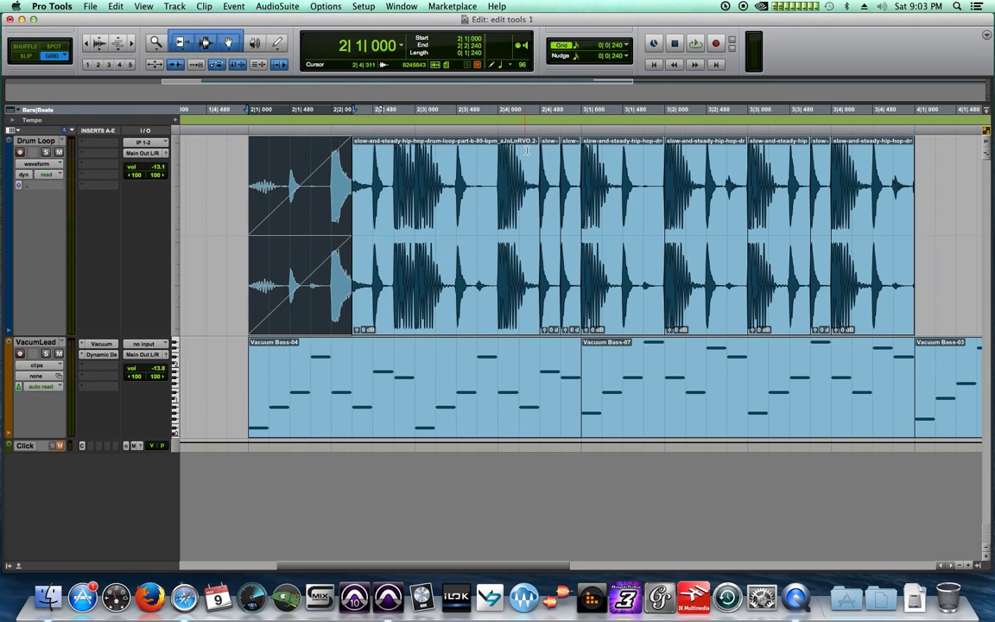
{"action": "left_click_drag", "start_coordinate": [535, 147], "coordinate": [436, 164]}
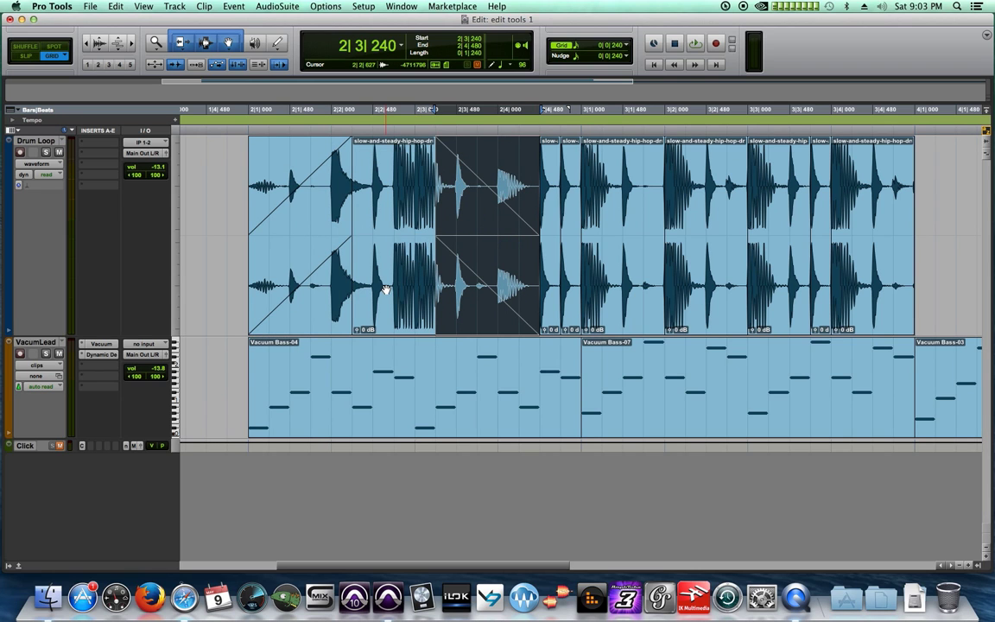
{"action": "key", "text": "super+z"}
{"action": "key", "text": "super+z"}
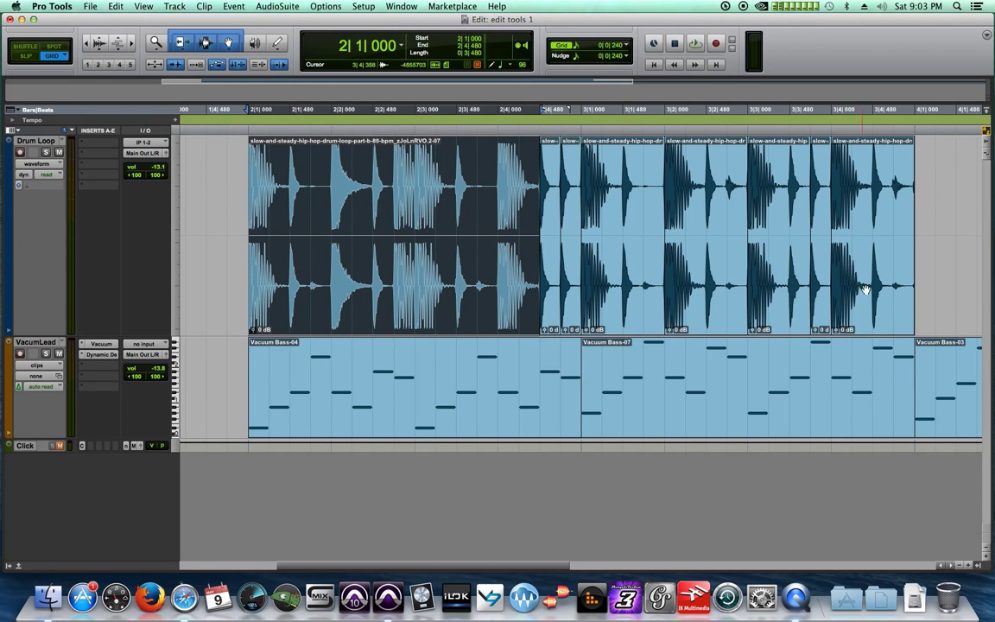
{"action": "key", "text": "Tab"}
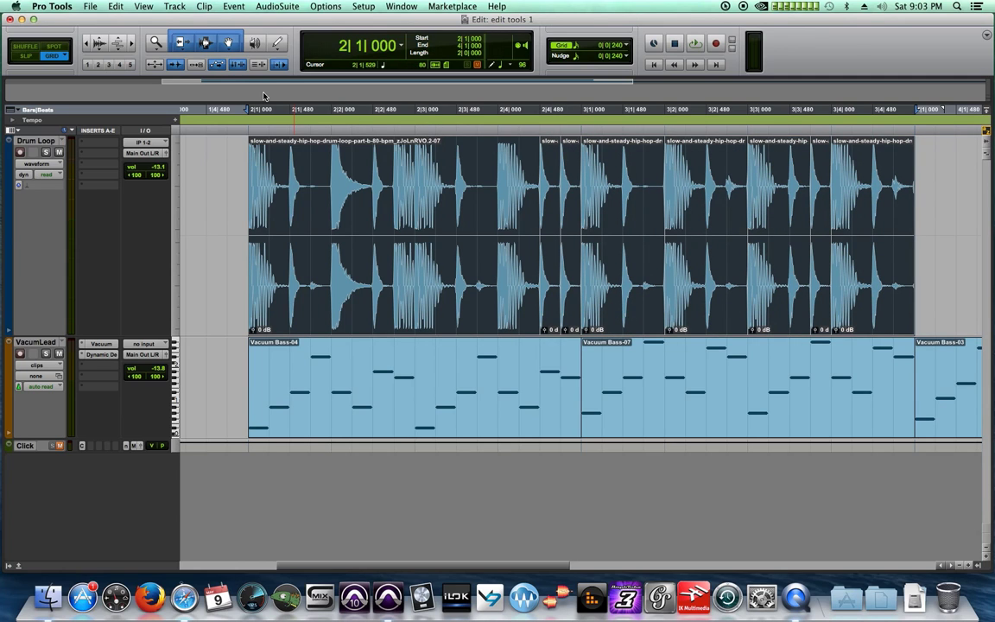
Consolidate the drum pieces into Drum Loop_01 and duplicate it through bar 6
{"action": "left_click", "coordinate": [115, 6]}
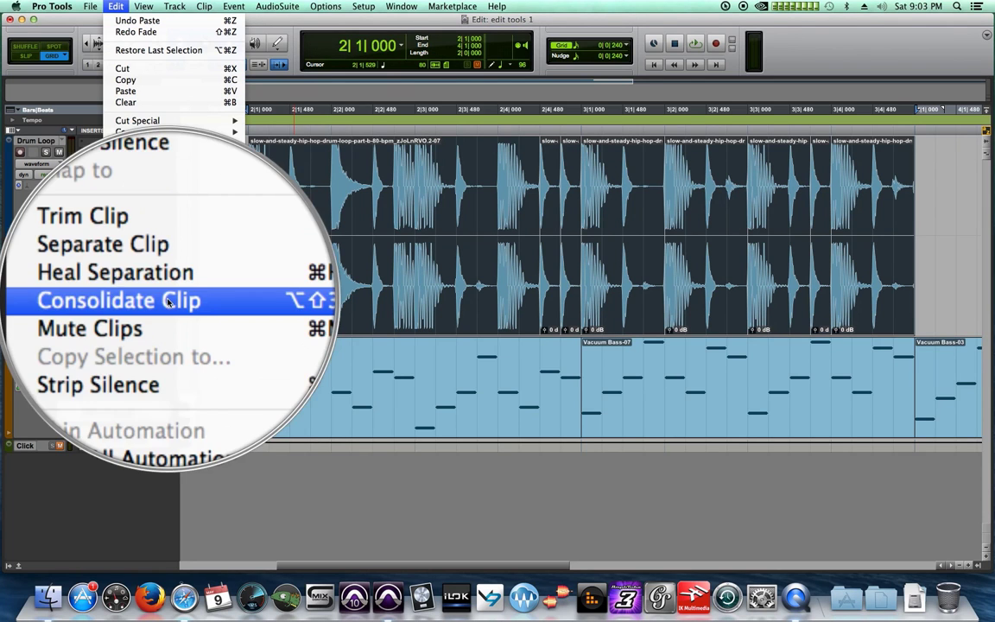
{"action": "left_click", "coordinate": [216, 292]}
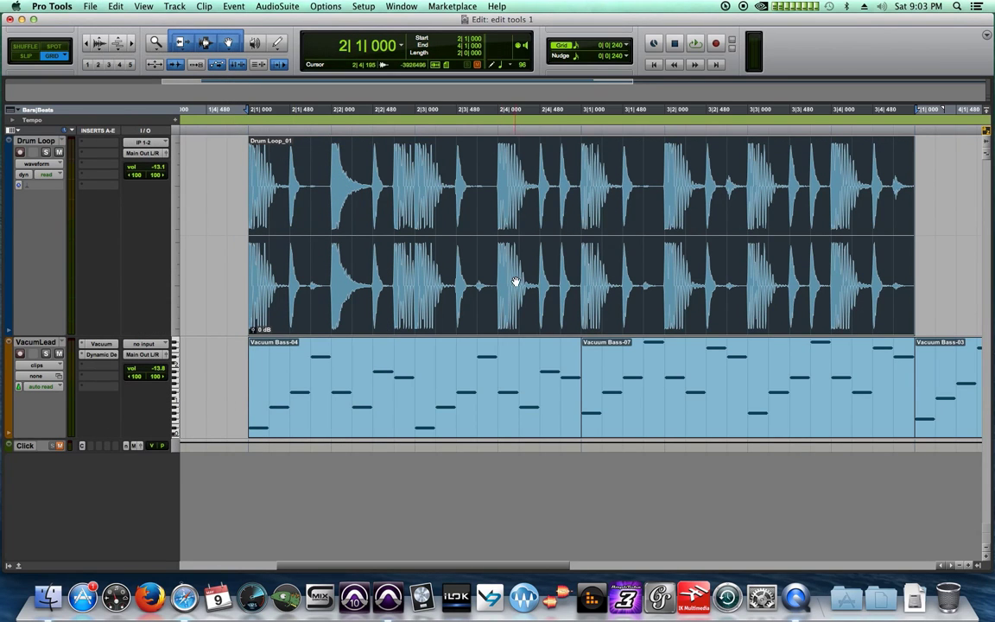
{"action": "key", "text": "super+bracketleft"}
{"action": "key", "text": "super+bracketleft"}
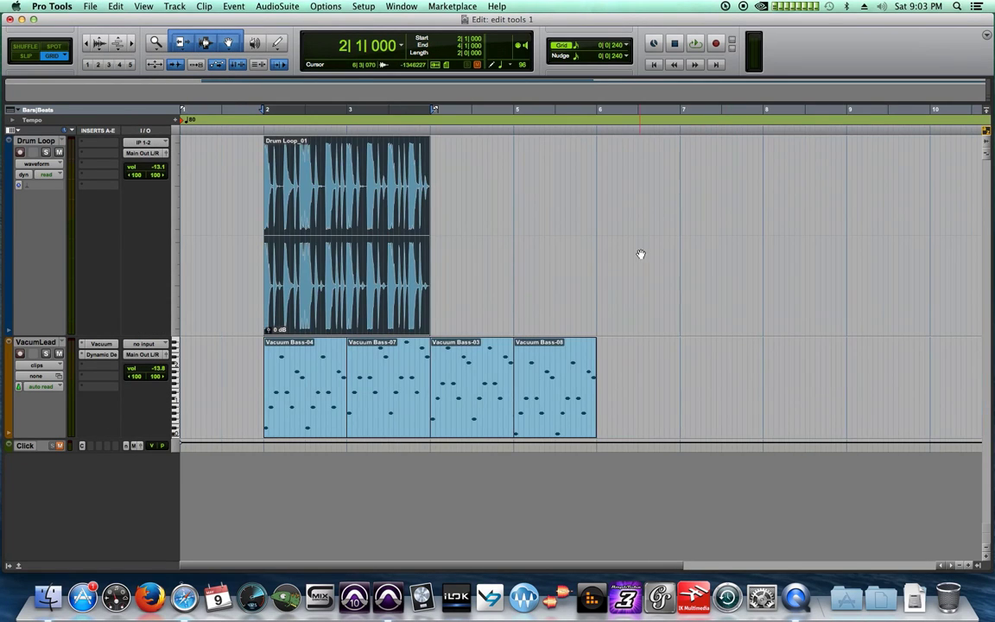
{"action": "key", "text": "super+d"}
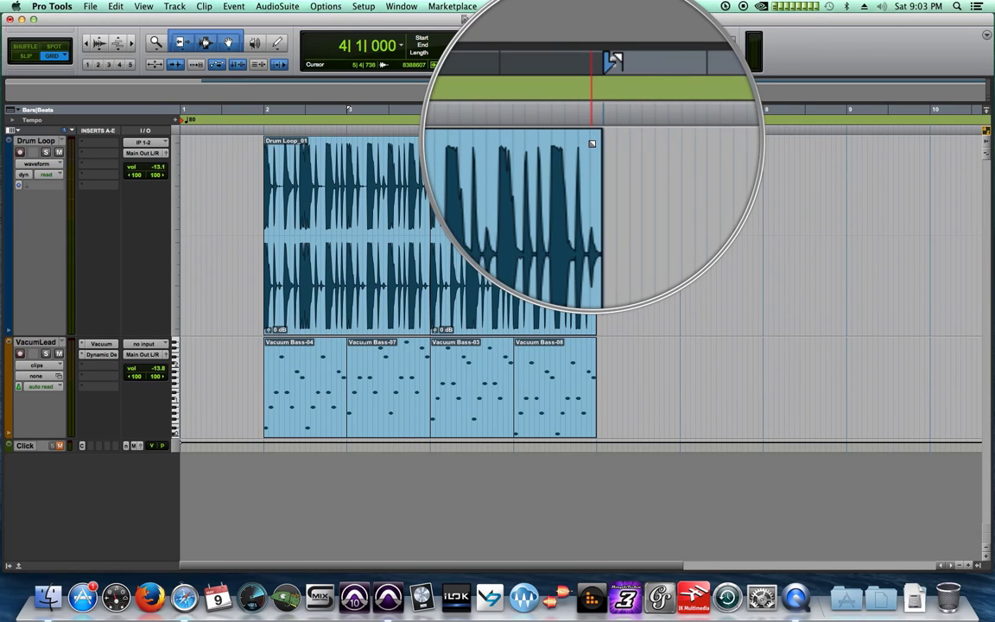
Fade out the copy's final bar from bar 5 and play it from 4|3|720
{"action": "left_click_drag", "start_coordinate": [592, 143], "coordinate": [518, 149]}
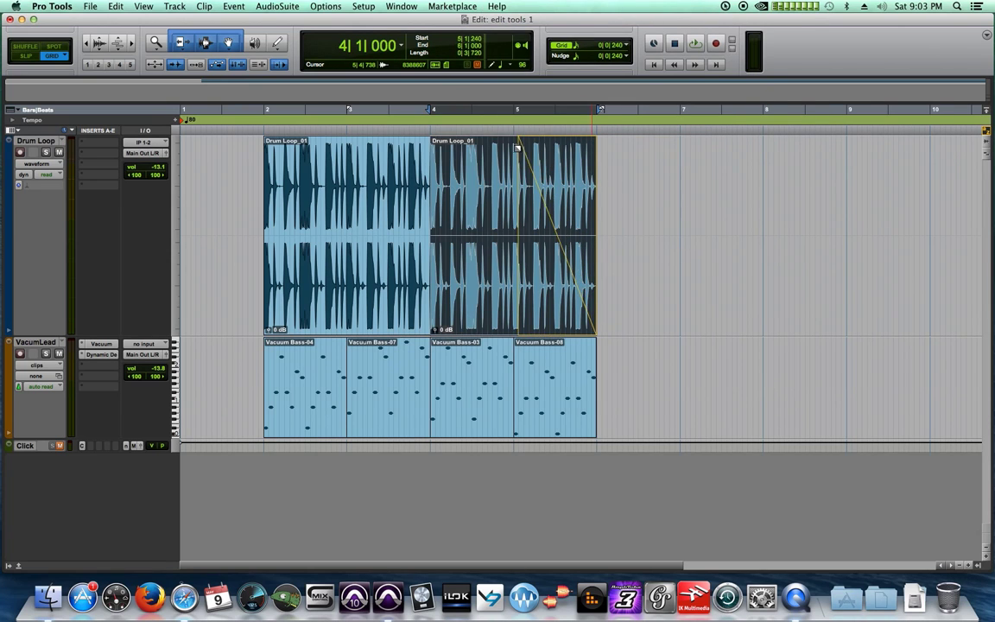
{"action": "left_click", "coordinate": [489, 233]}
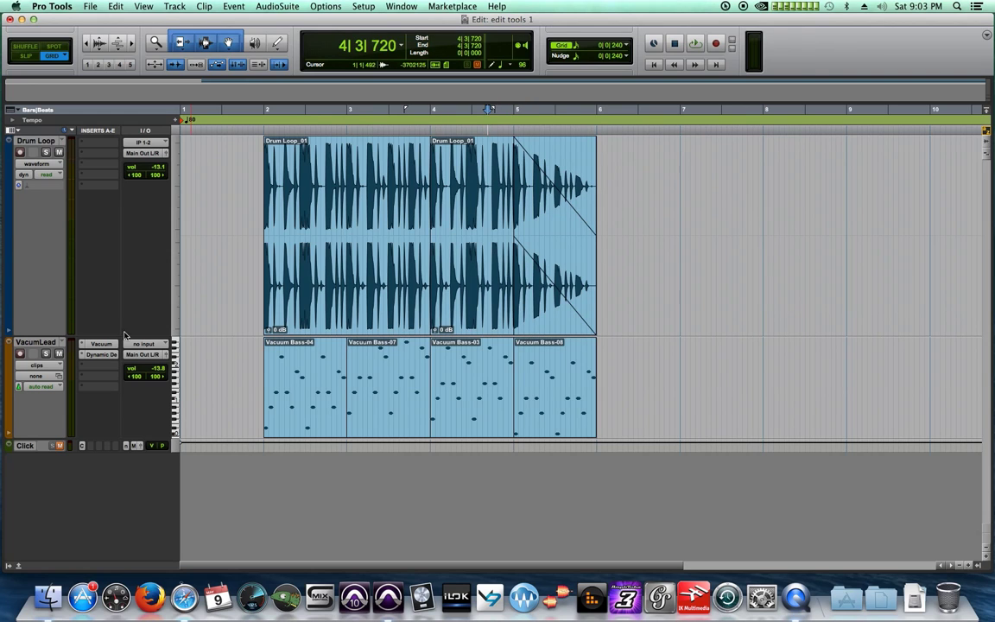
{"action": "key", "text": "space"}
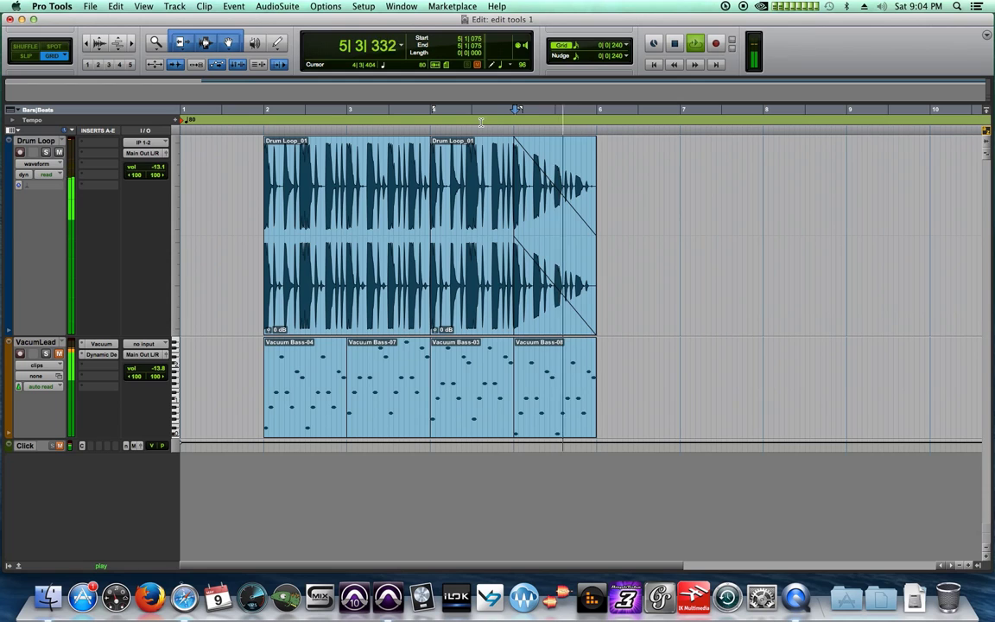
Undo the fade, then try and undo a fade-out over bar 5 to 6|2|240
{"action": "key", "text": "space"}
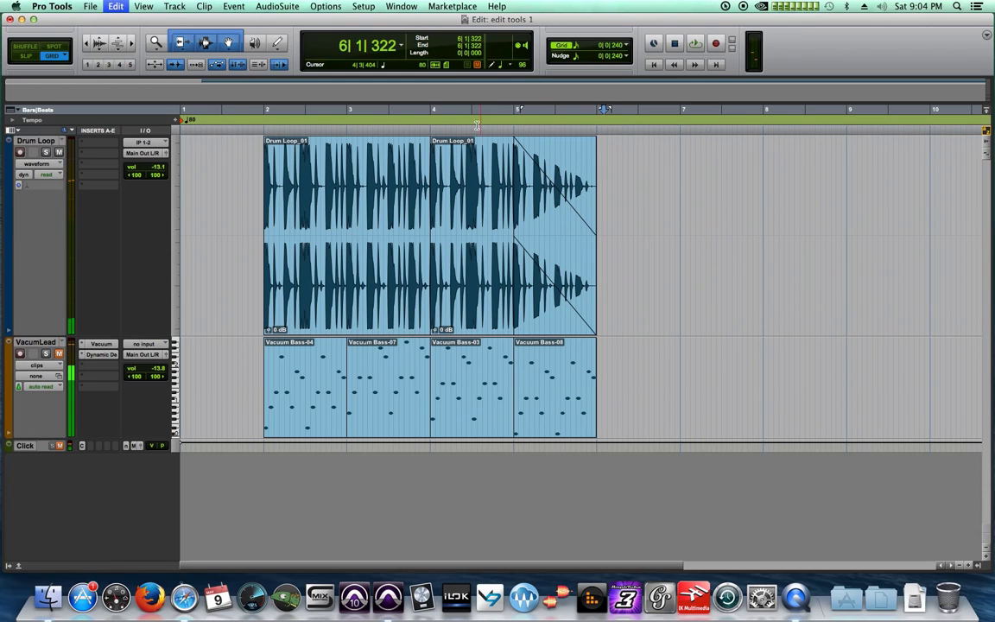
{"action": "key", "text": "super+z"}
{"action": "left_click", "coordinate": [637, 173]}
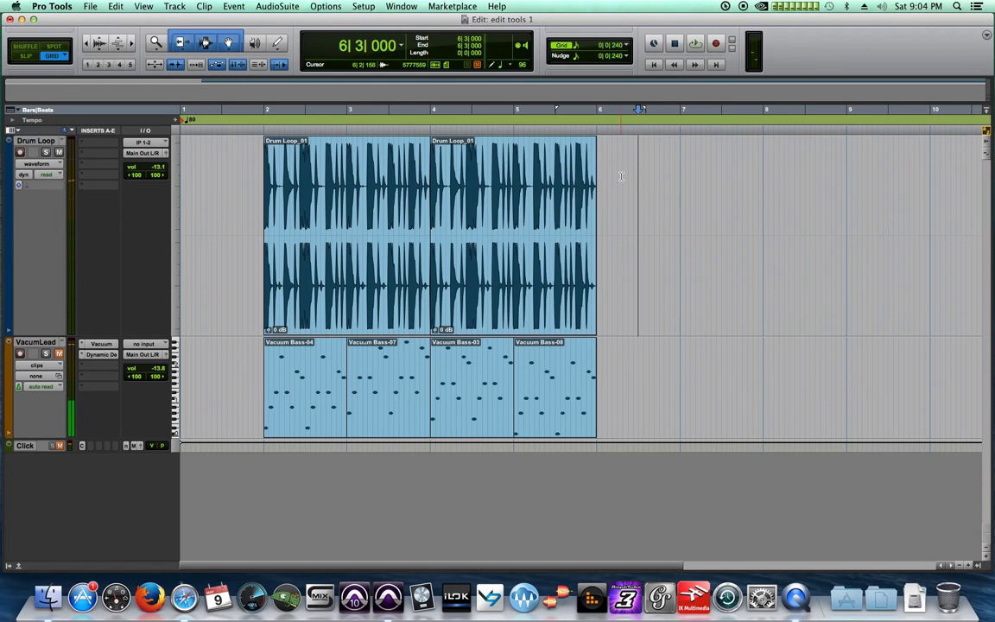
{"action": "left_click", "coordinate": [205, 45]}
{"action": "left_click_drag", "start_coordinate": [624, 184], "coordinate": [514, 184]}
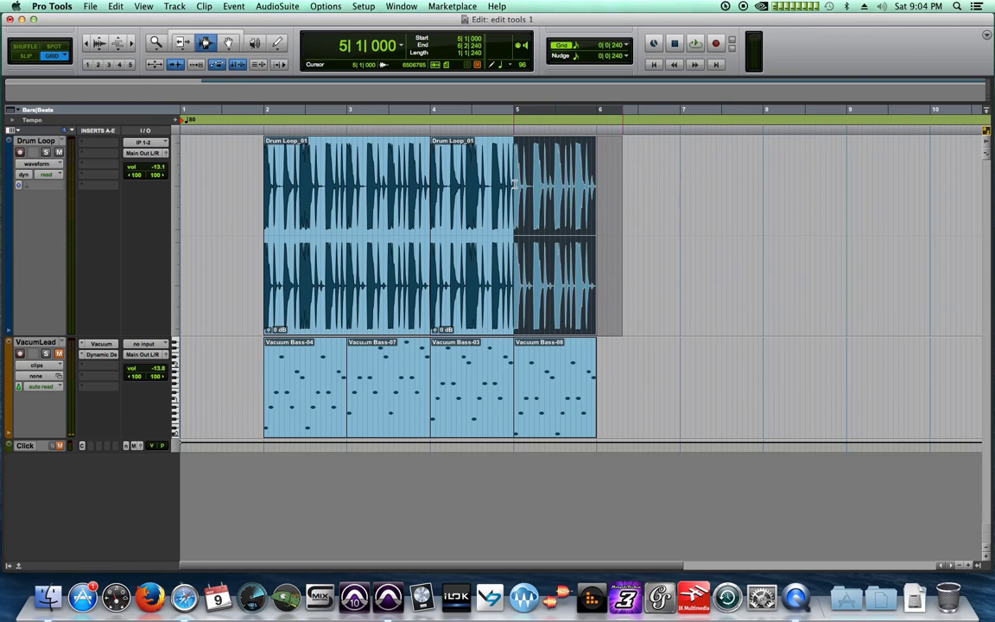
{"action": "key", "text": "ctrl+super+f"}
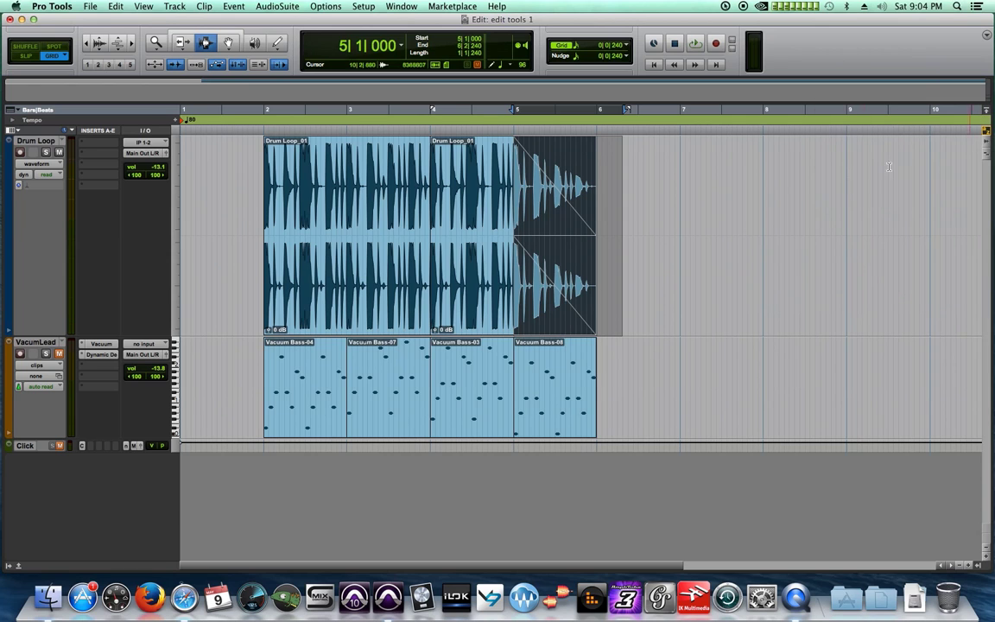
{"action": "left_click", "coordinate": [638, 194]}
{"action": "key", "text": "super+z"}
Apply a reshaped Equal Gain, Standard fade-out over bar 5 to 6|1|480, then undo it
{"action": "left_click_drag", "start_coordinate": [610, 194], "coordinate": [515, 190]}
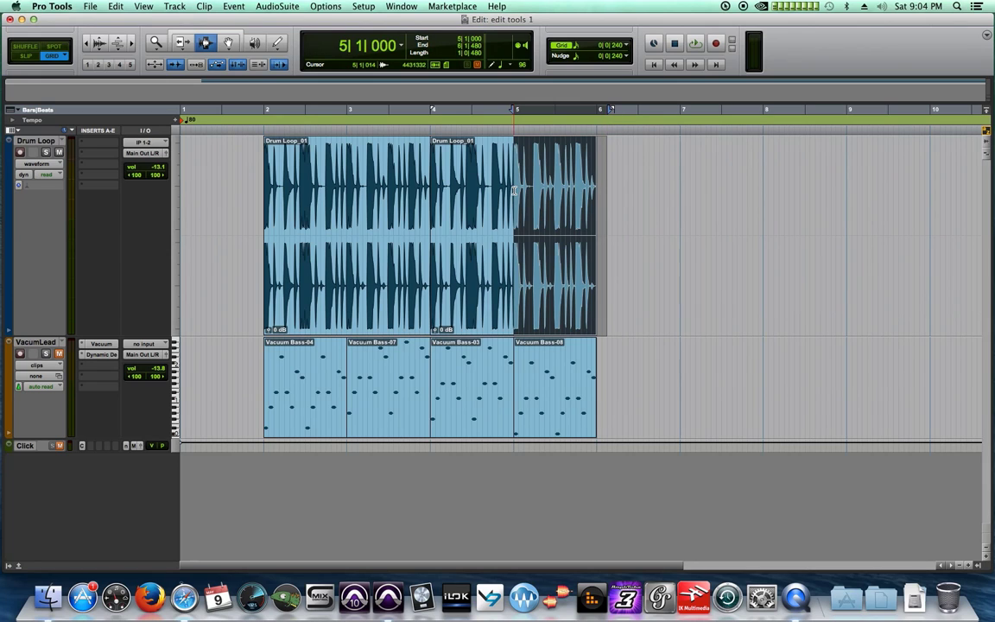
{"action": "key", "text": "super+f"}
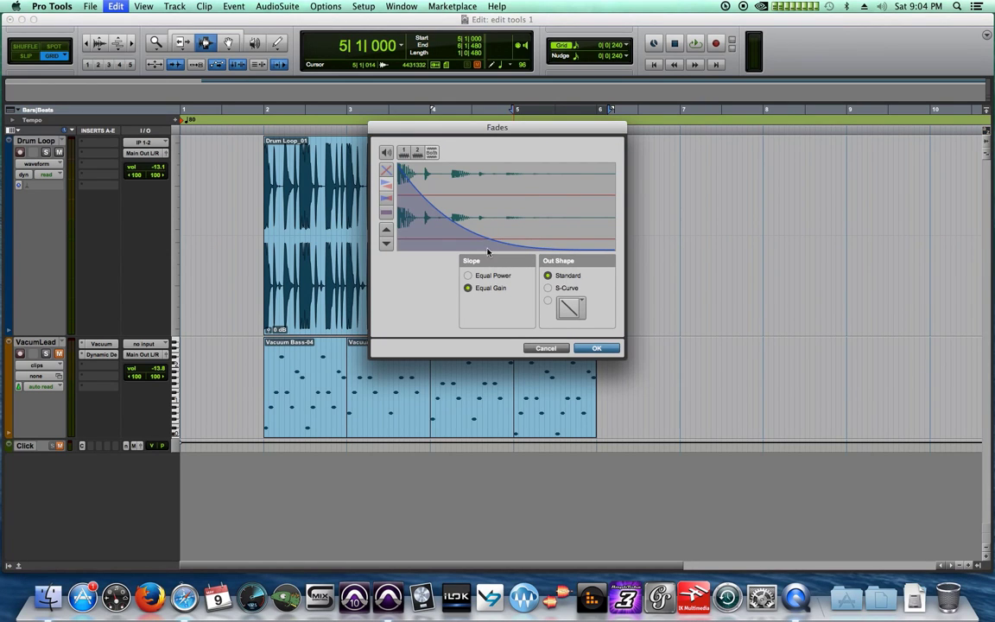
{"action": "mouse_move", "coordinate": [488, 252]}
{"action": "left_mouse_down"}
{"action": "mouse_move", "coordinate": [505, 194]}
{"action": "mouse_move", "coordinate": [492, 242]}
{"action": "left_mouse_up"}
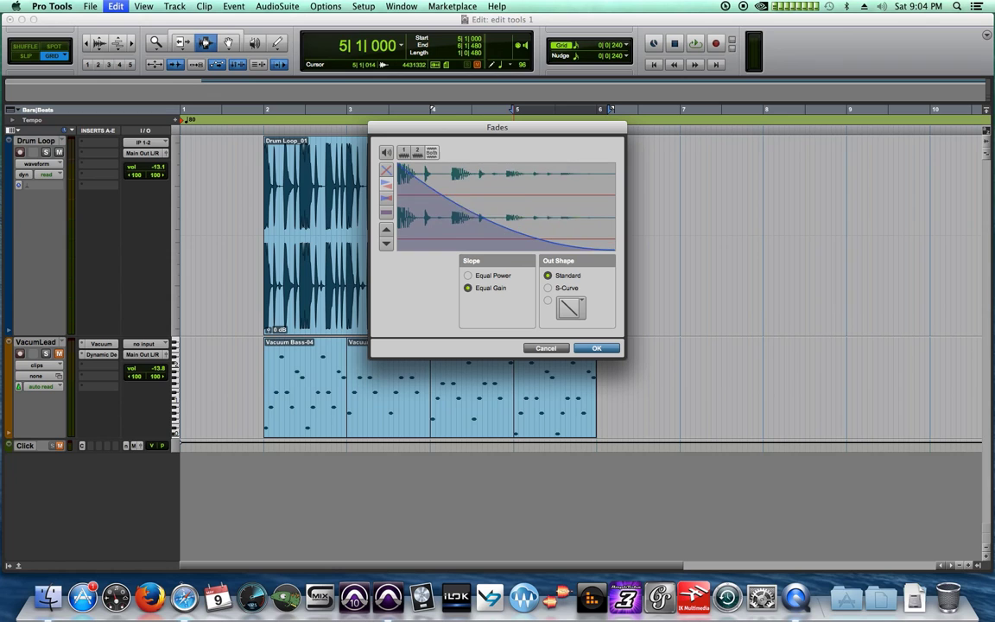
{"action": "left_click", "coordinate": [593, 349]}
{"action": "left_click", "coordinate": [651, 221]}
{"action": "key", "text": "super+z"}
{"action": "key", "text": "super+z"}
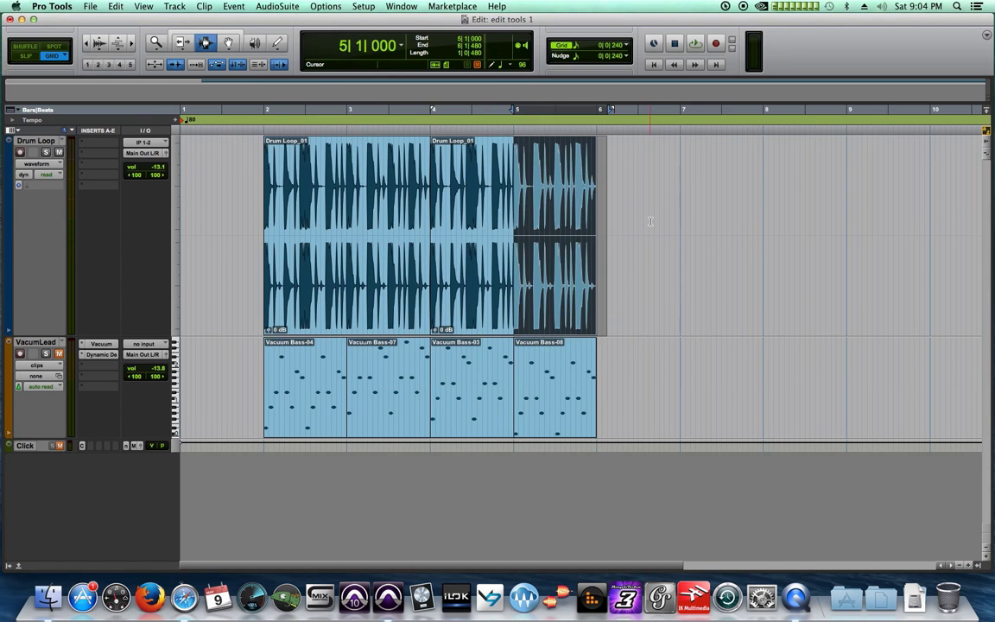
Shrink the Drum Loop and VacumLead tracks to compact heights and place the cursor before bar 2
{"action": "left_click_drag", "start_coordinate": [649, 364], "coordinate": [432, 389]}
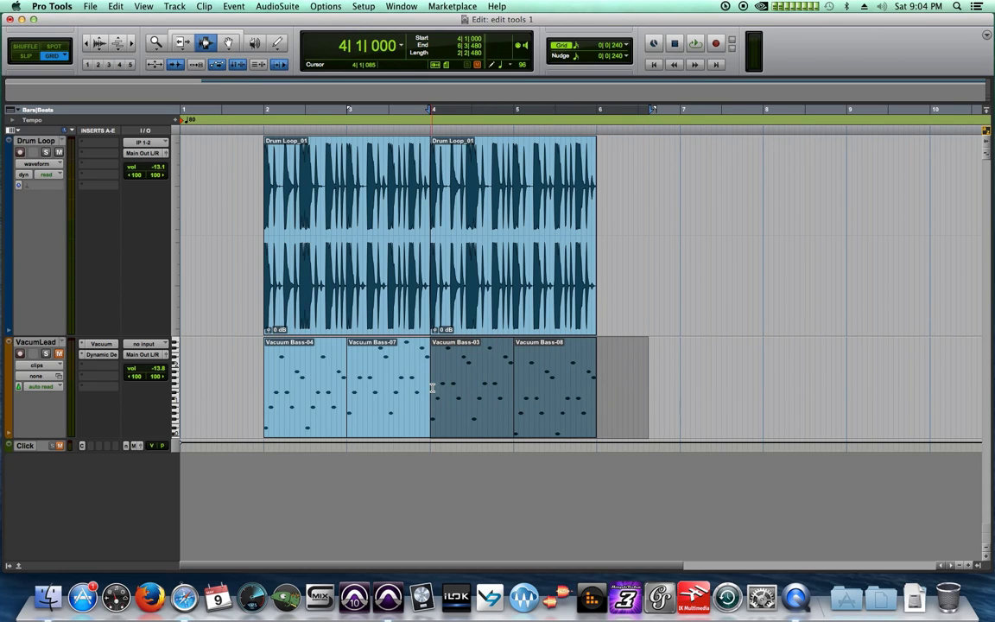
{"action": "left_click", "coordinate": [672, 371]}
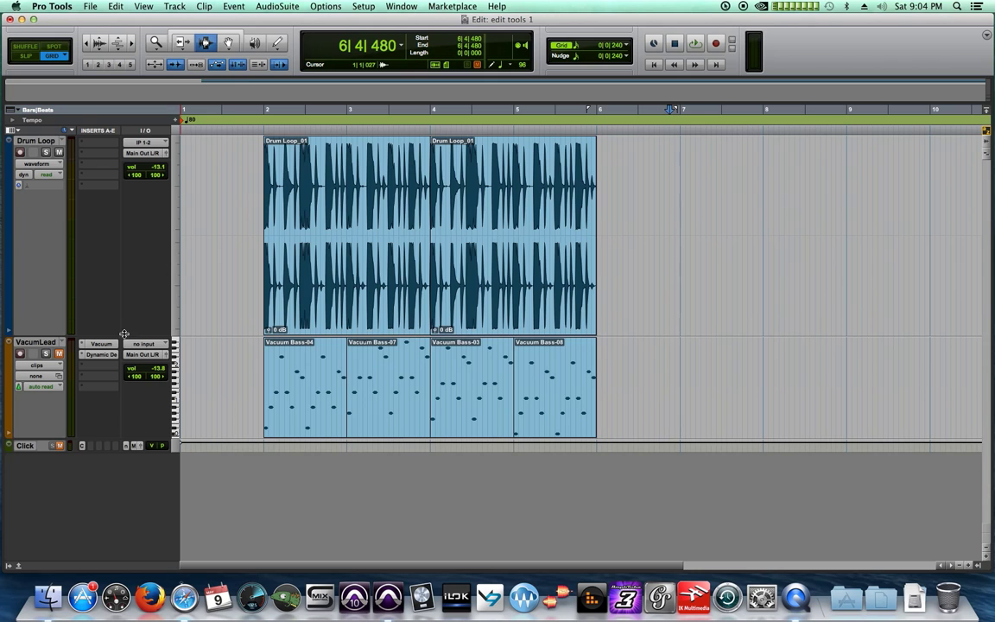
{"action": "left_click_drag", "start_coordinate": [109, 332], "coordinate": [122, 192]}
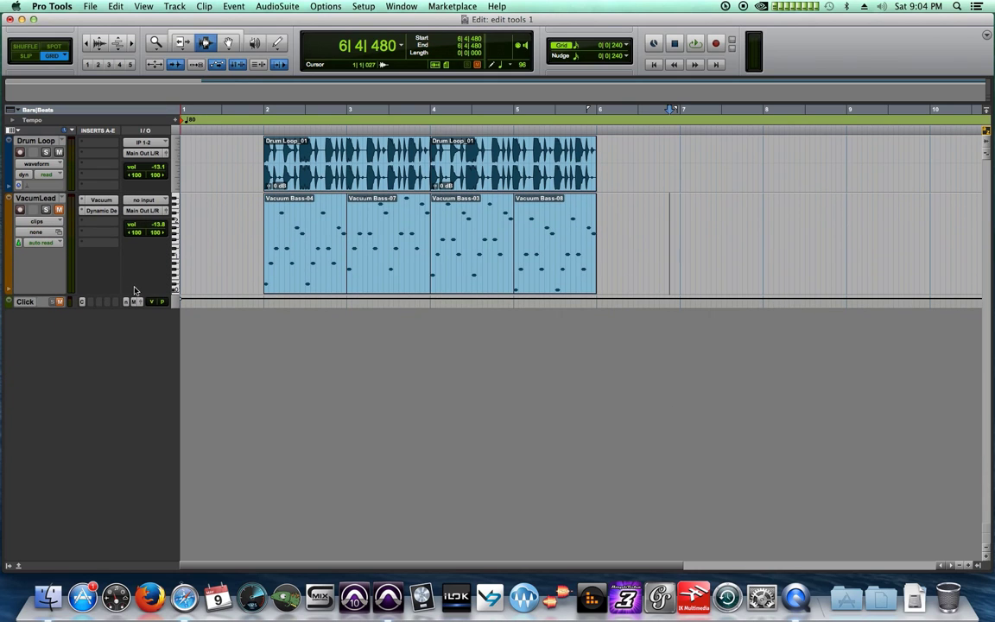
{"action": "left_click_drag", "start_coordinate": [124, 295], "coordinate": [132, 252]}
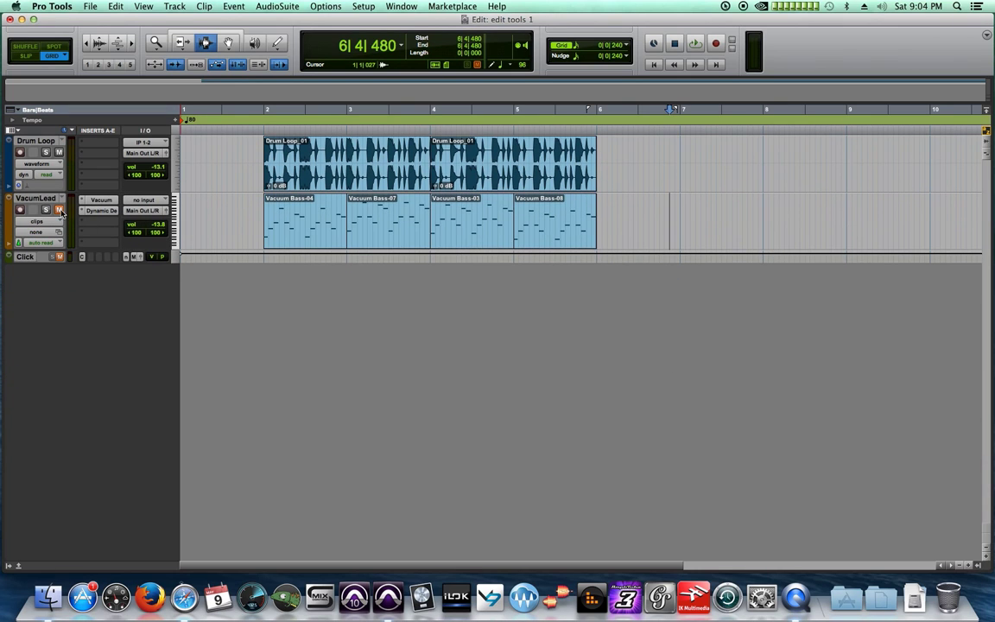
{"action": "left_click", "coordinate": [259, 123]}
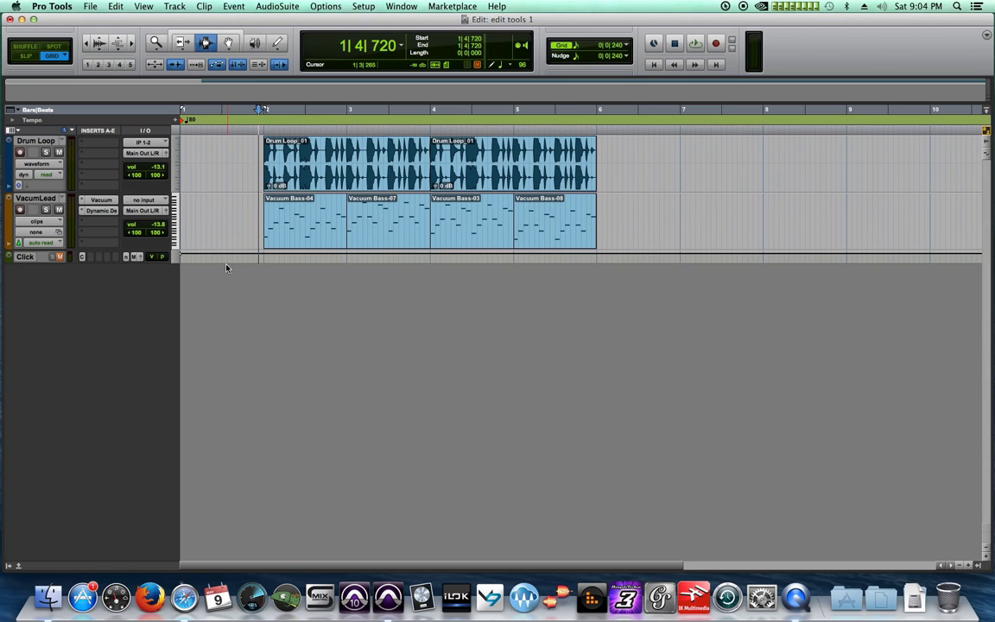
{"action": "left_click", "coordinate": [83, 7]}
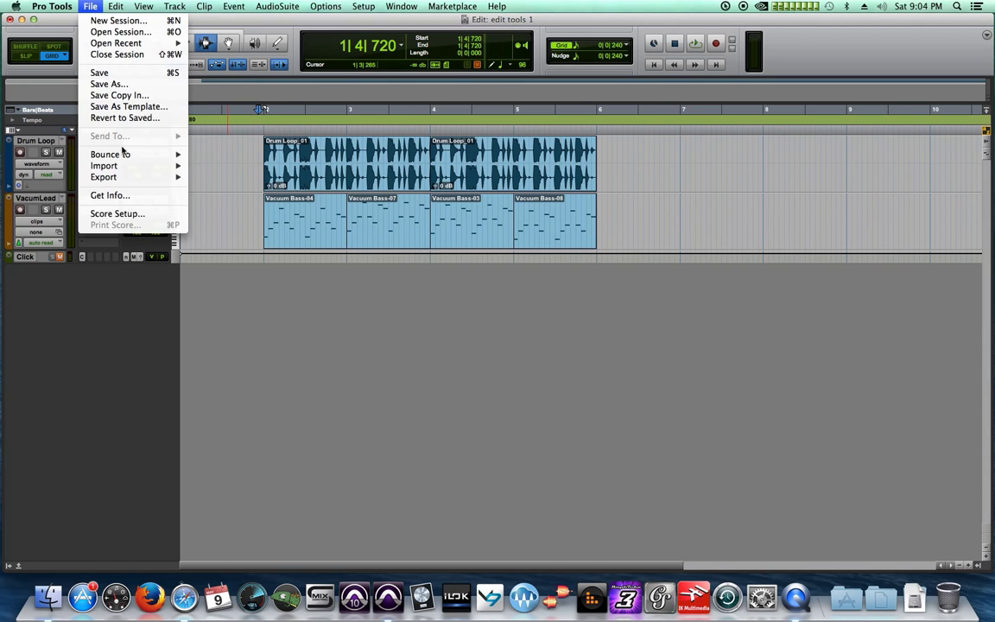
Choose the eb-minor haunting violin loop for import, add it for conversion, and confirm its destination folder
{"action": "mouse_move", "coordinate": [121, 167]}
{"action": "left_click", "coordinate": [215, 184]}
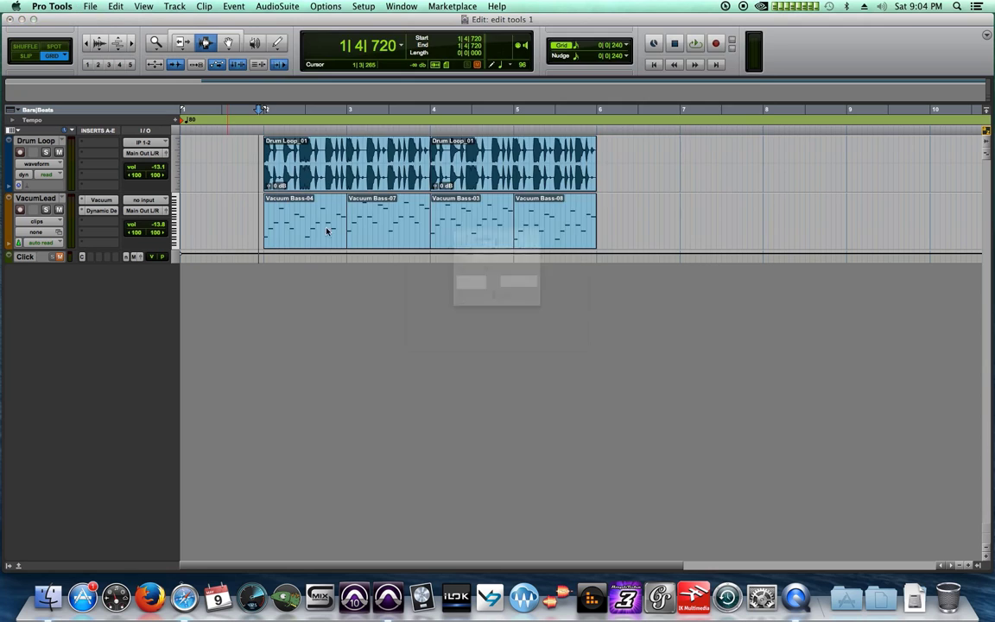
{"action": "left_click_drag", "start_coordinate": [600, 236], "coordinate": [707, 237]}
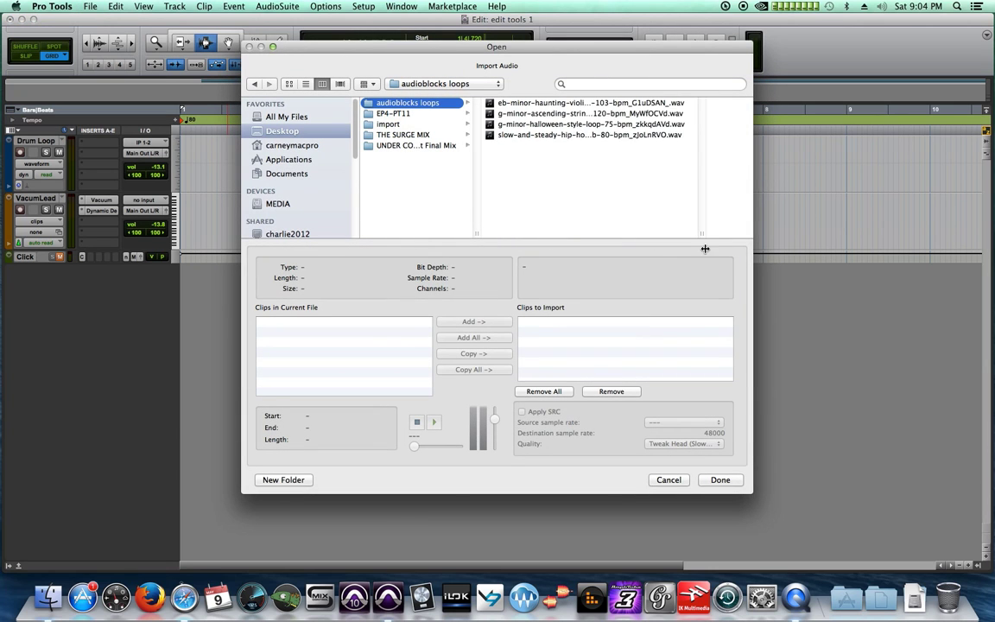
{"action": "left_click", "coordinate": [517, 103]}
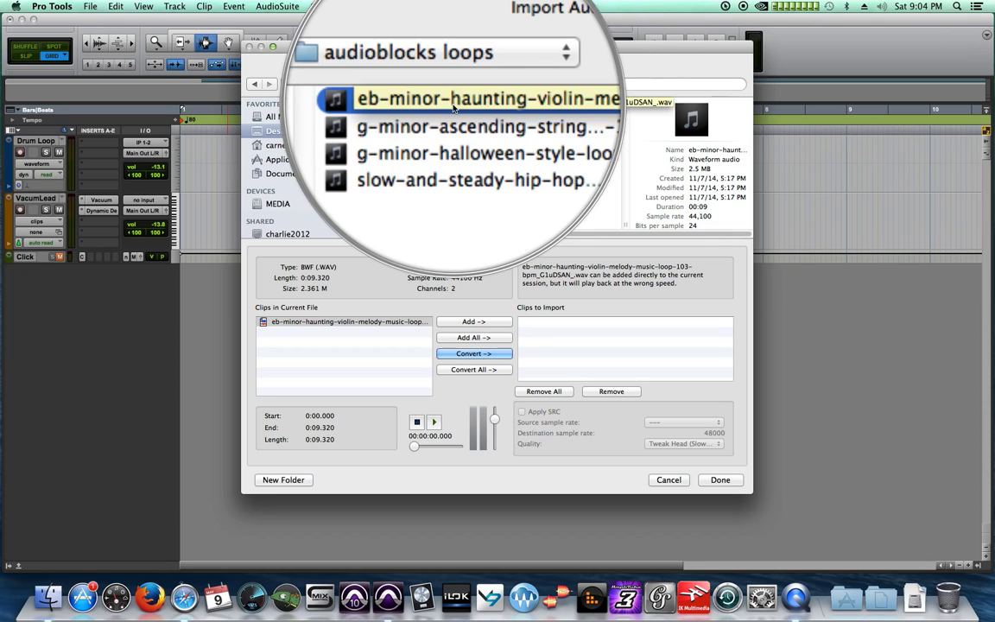
{"action": "left_click", "coordinate": [485, 354]}
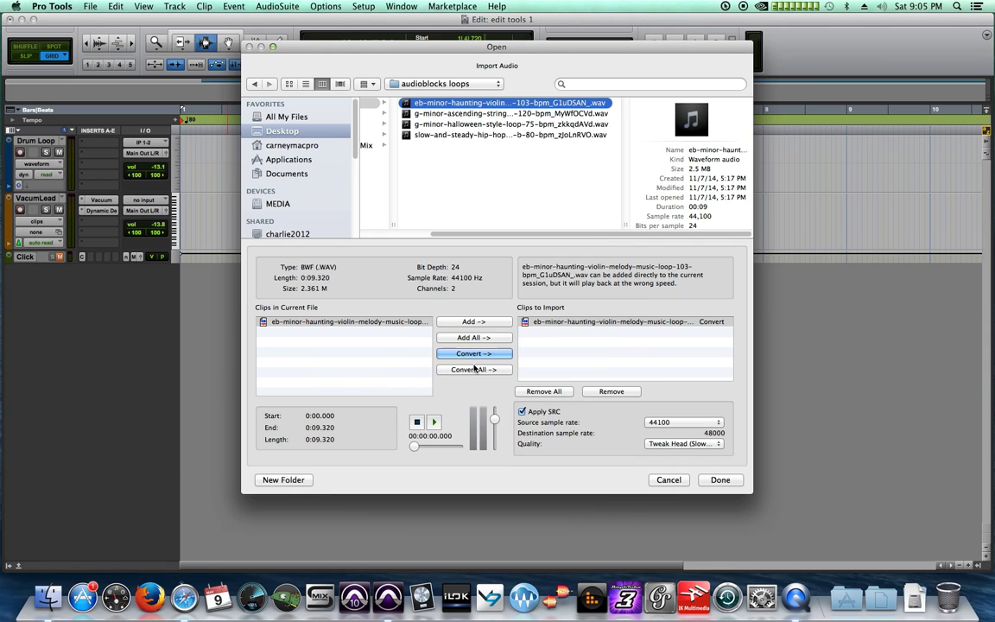
{"action": "left_click", "coordinate": [720, 479]}
{"action": "left_click", "coordinate": [717, 479]}
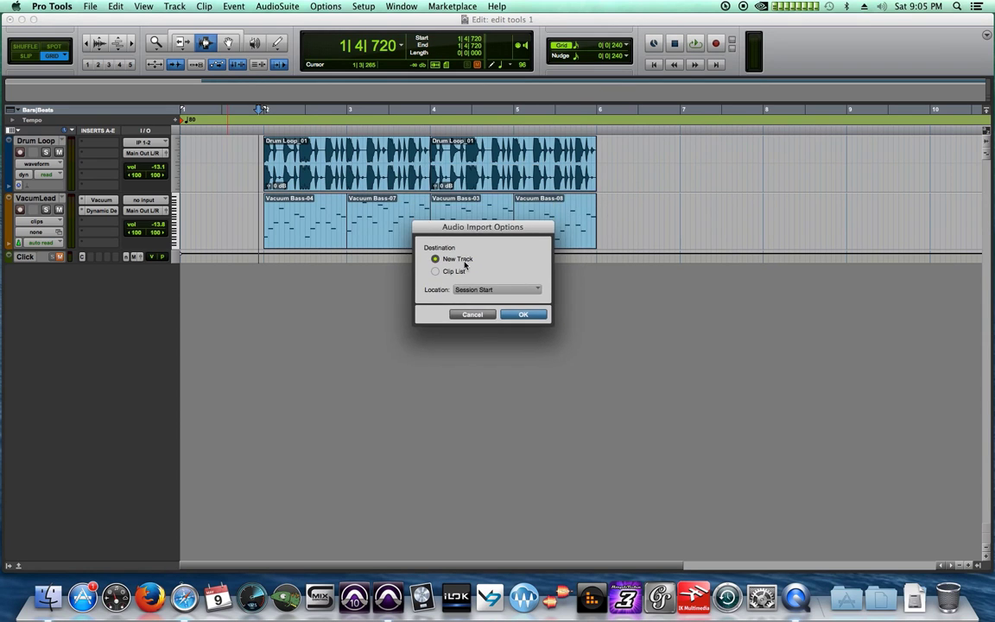
Import the violin loop onto a new, taller track, move it to bar 2, and set the grid to 1/4 note
{"action": "left_click", "coordinate": [529, 314]}
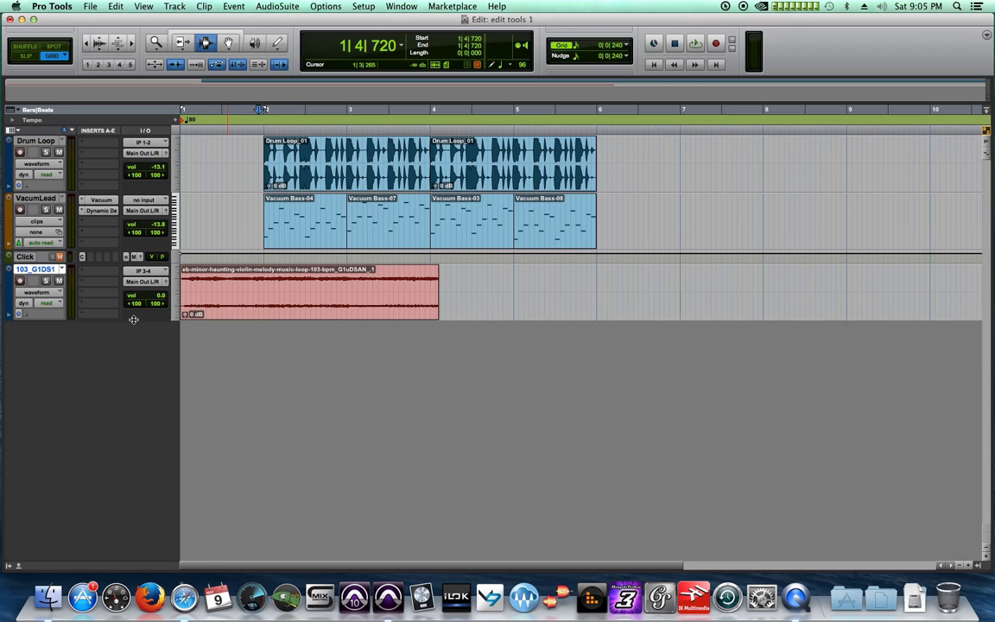
{"action": "left_click_drag", "start_coordinate": [131, 320], "coordinate": [138, 377]}
{"action": "left_click", "coordinate": [235, 328]}
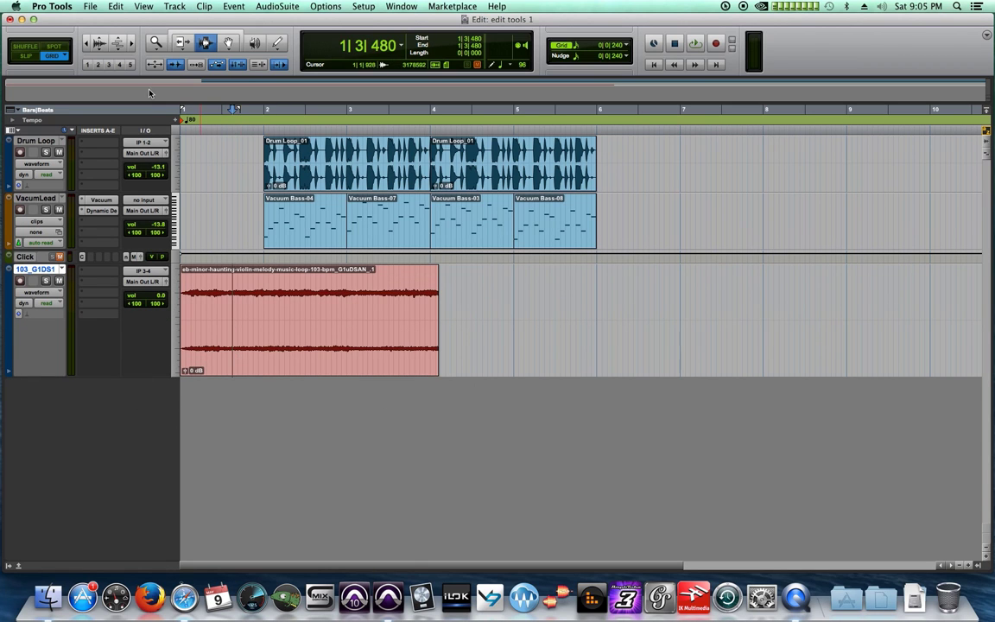
{"action": "left_click", "coordinate": [228, 42]}
{"action": "left_click_drag", "start_coordinate": [276, 339], "coordinate": [343, 355]}
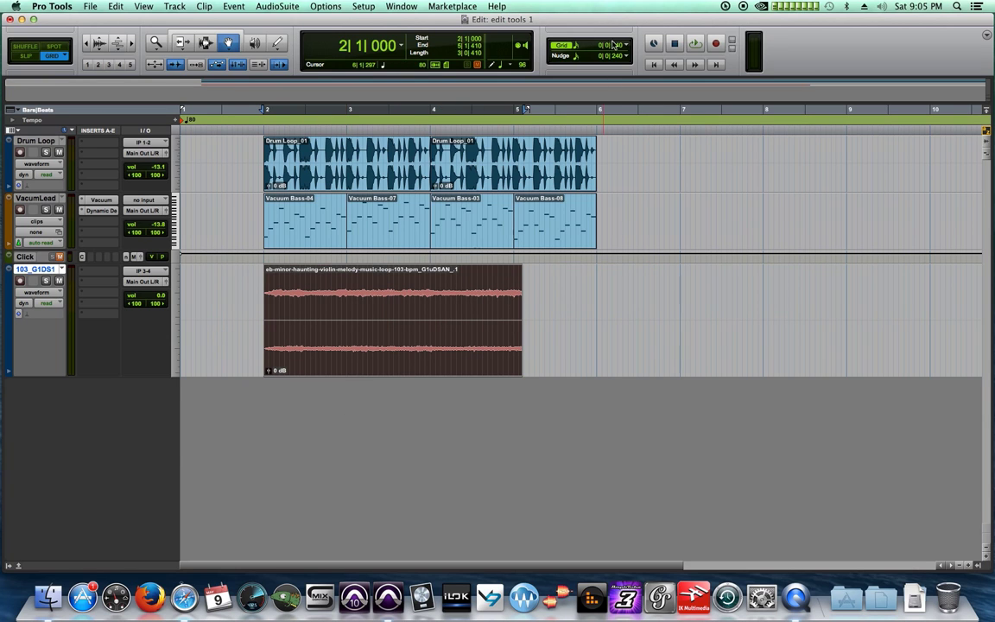
{"action": "left_click", "coordinate": [577, 52]}
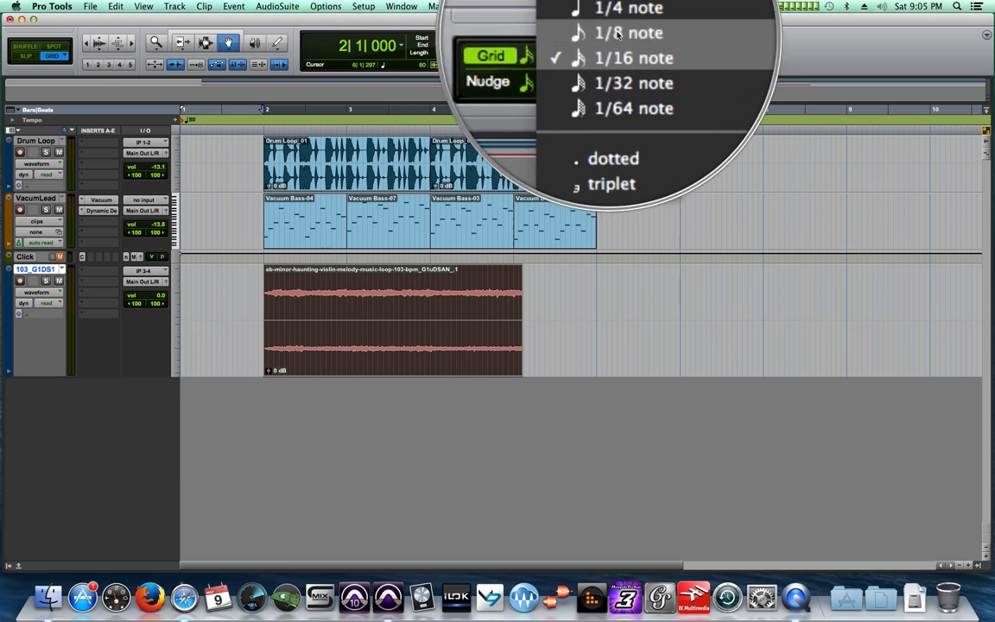
{"action": "left_click", "coordinate": [629, 26]}
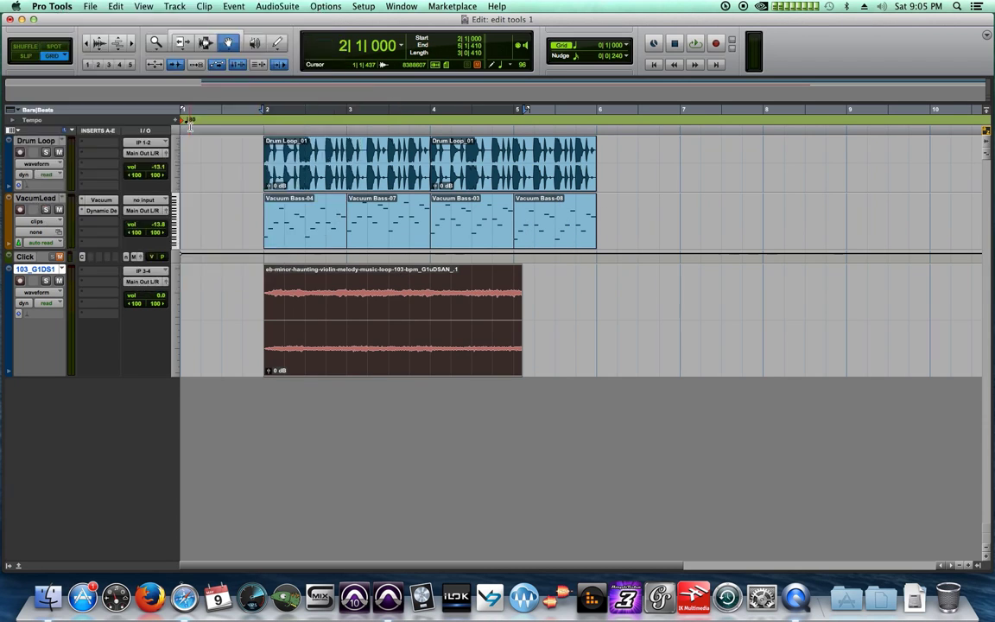
Play the arrangement while lowering the violin track fader to -5.9 dB
{"action": "left_click", "coordinate": [238, 213]}
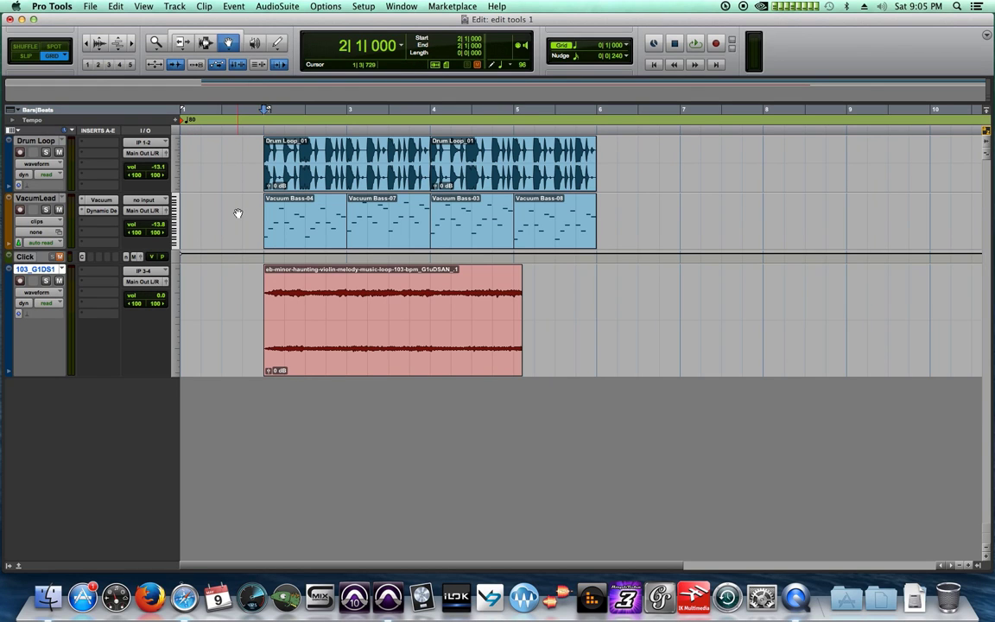
{"action": "key", "text": "space"}
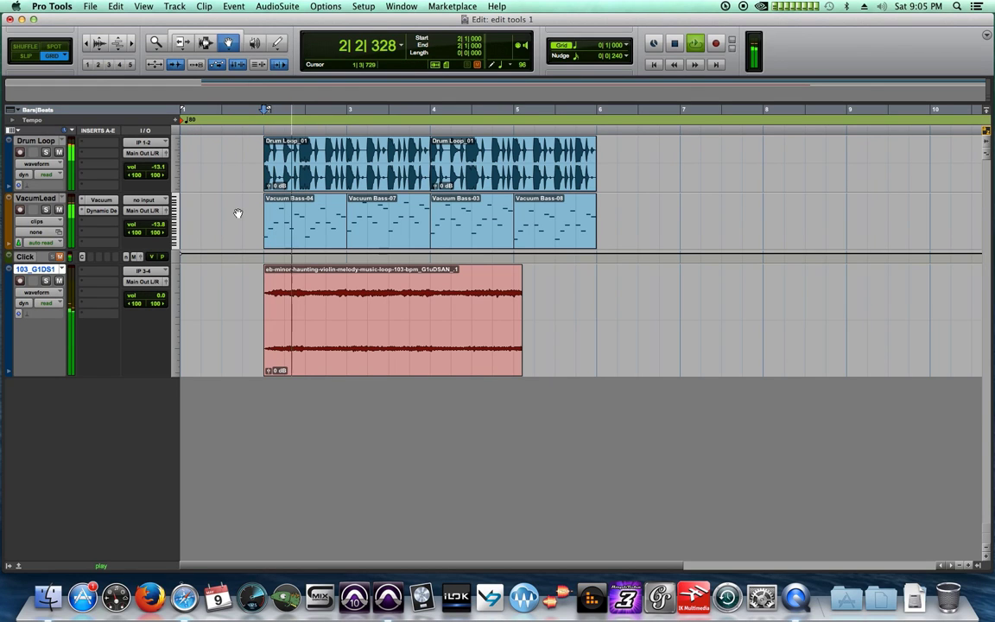
{"action": "left_click_drag", "start_coordinate": [136, 295], "coordinate": [164, 307]}
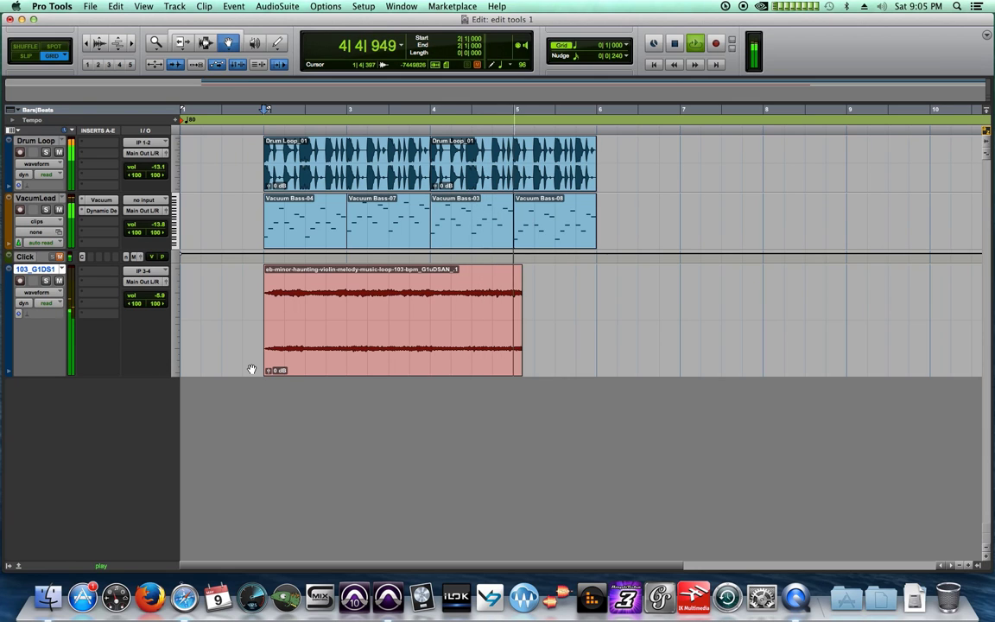
{"action": "key", "text": "space"}
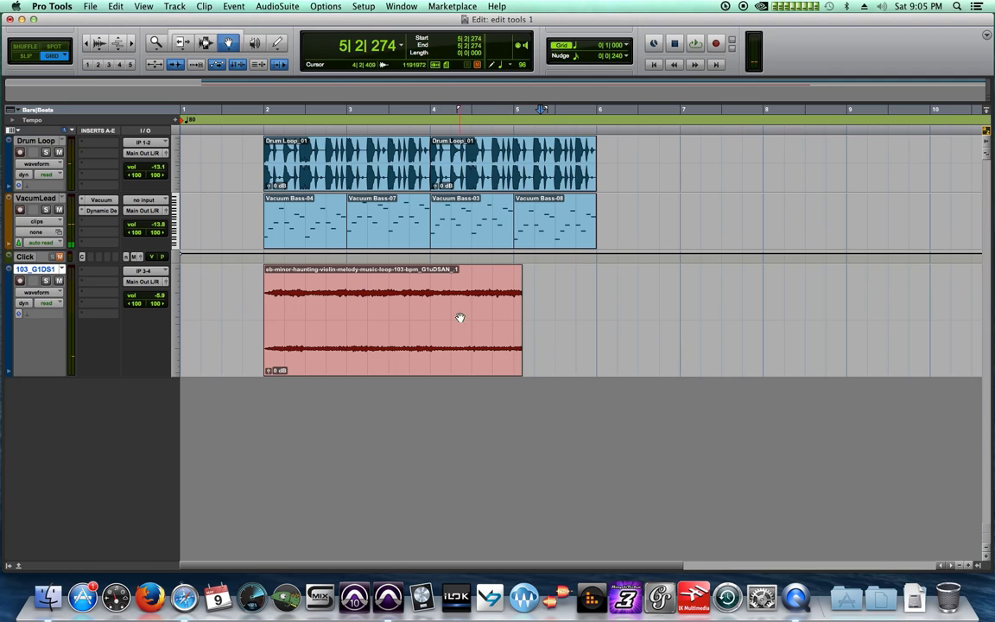
Select the violin clip and try timeline selections spanning bars 2 to 6
{"action": "left_click", "coordinate": [505, 309]}
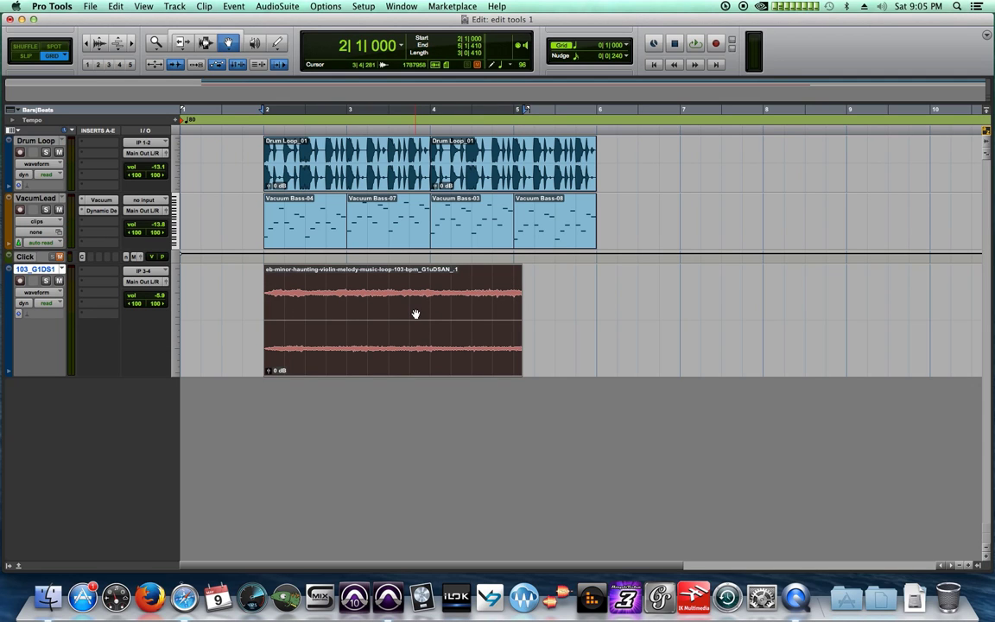
{"action": "left_click_drag", "start_coordinate": [264, 116], "coordinate": [424, 116]}
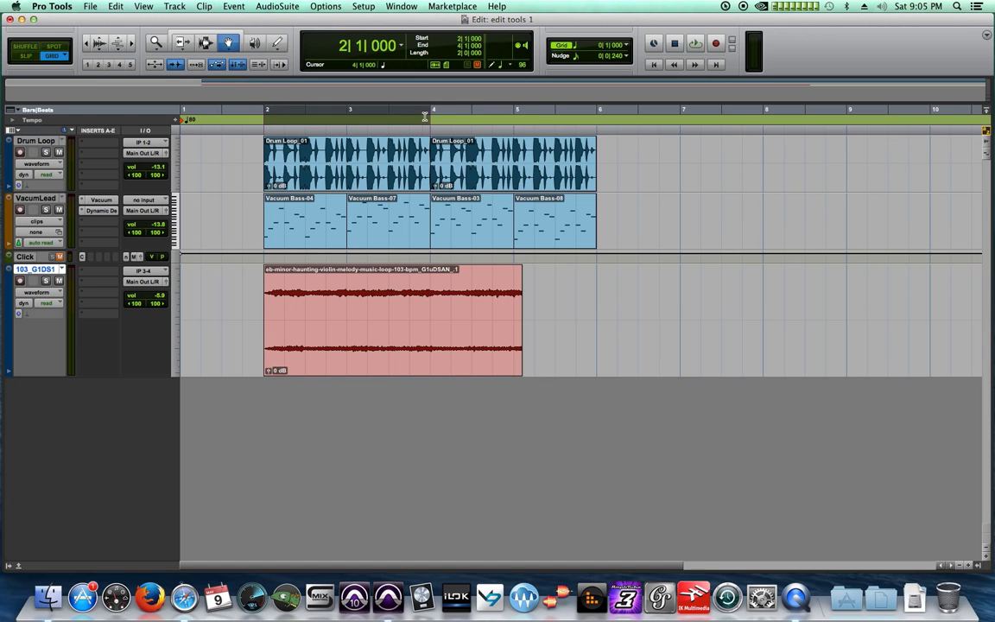
{"action": "left_click_drag", "start_coordinate": [265, 115], "coordinate": [389, 115]}
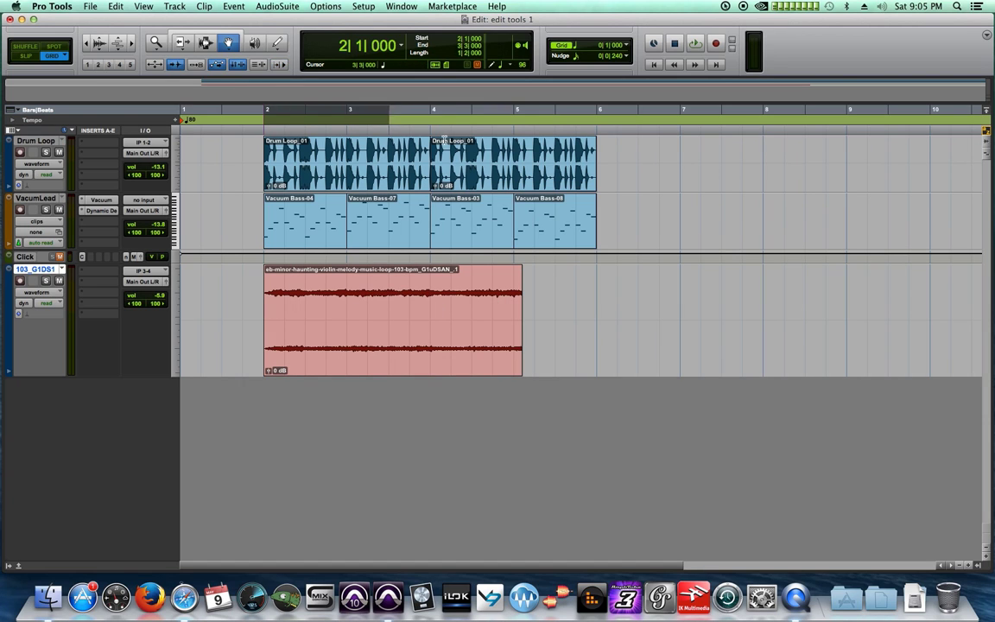
{"action": "left_click_drag", "start_coordinate": [442, 139], "coordinate": [529, 134]}
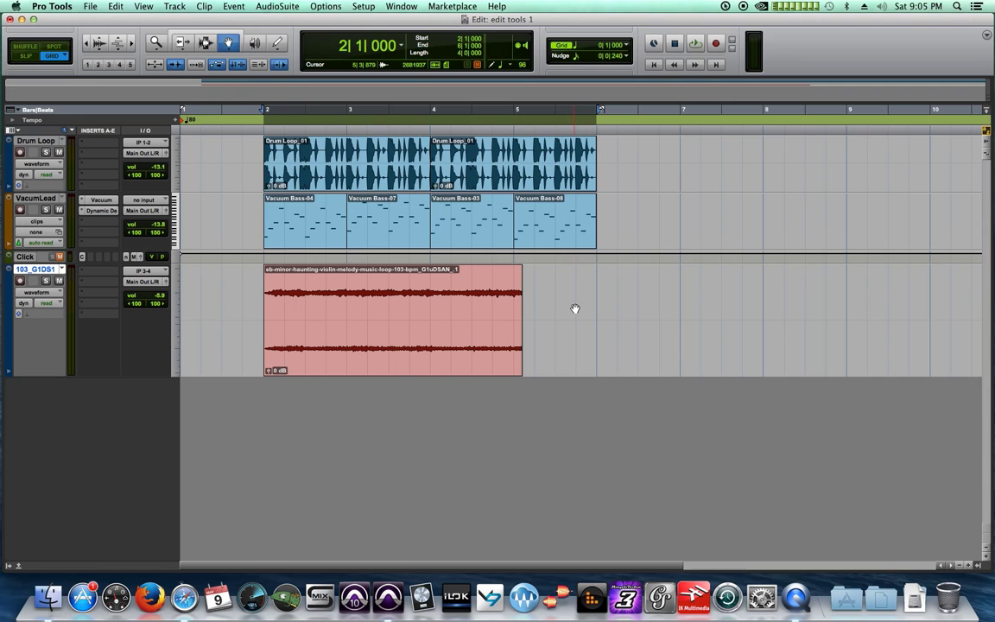
{"action": "left_click", "coordinate": [459, 331]}
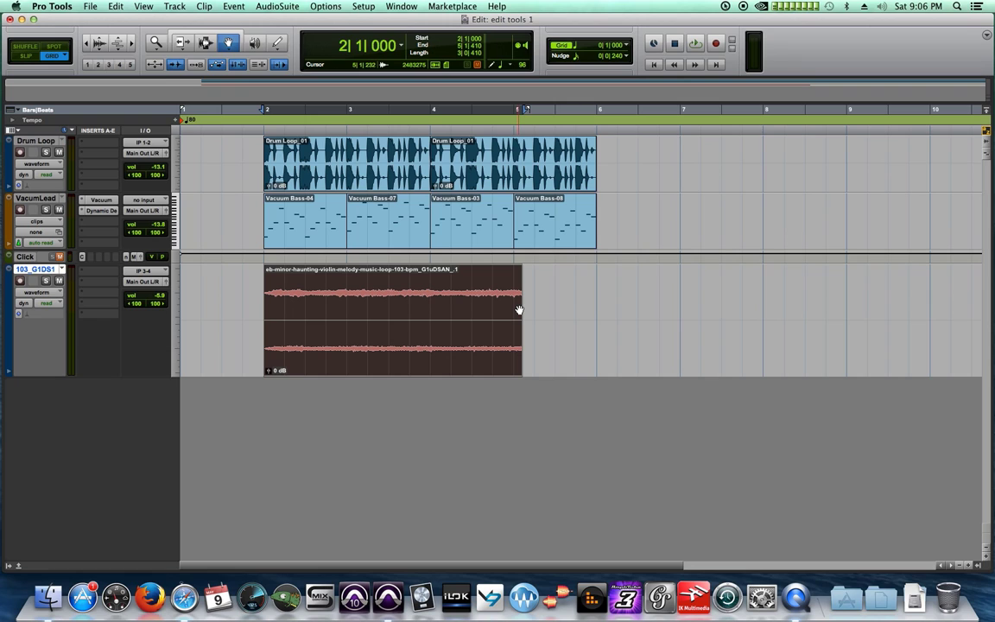
Switch the Trim tool to TCE mode, squeeze the violin clip to end at bar 4, and audition it
{"action": "left_click", "coordinate": [183, 48]}
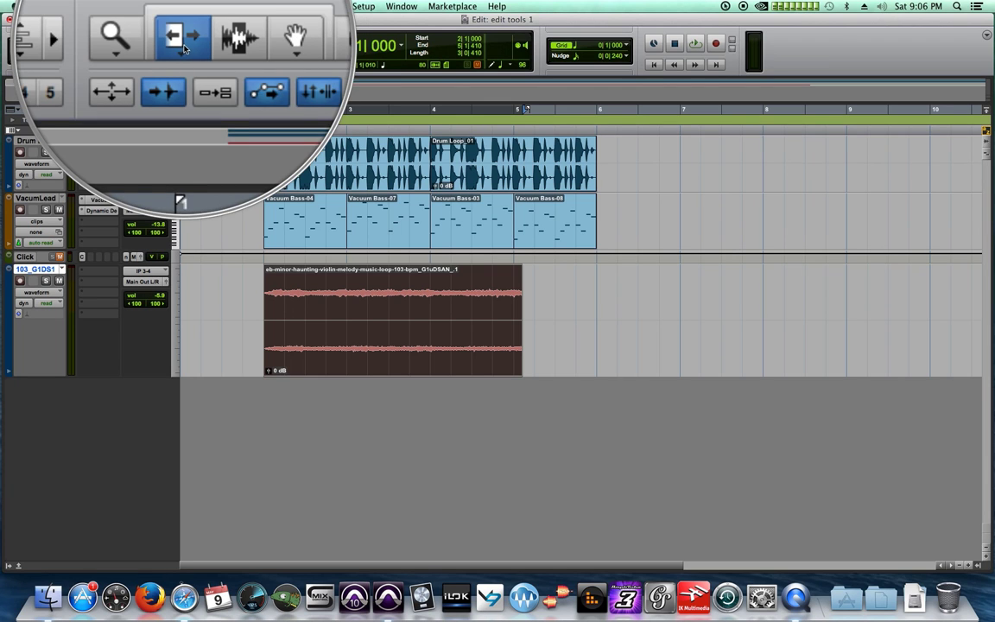
{"action": "left_click", "coordinate": [183, 48]}
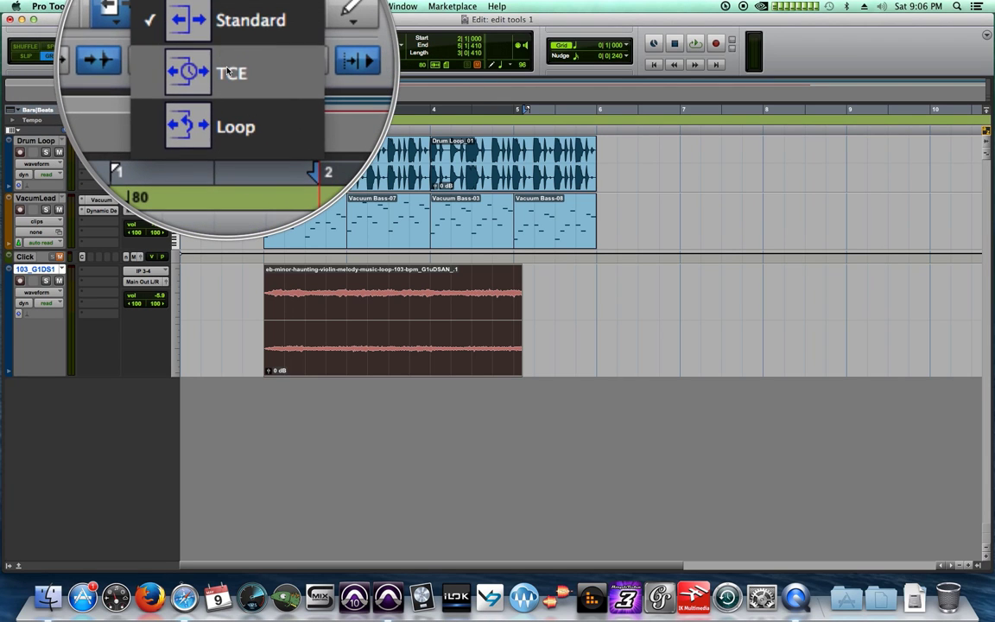
{"action": "left_click", "coordinate": [229, 73]}
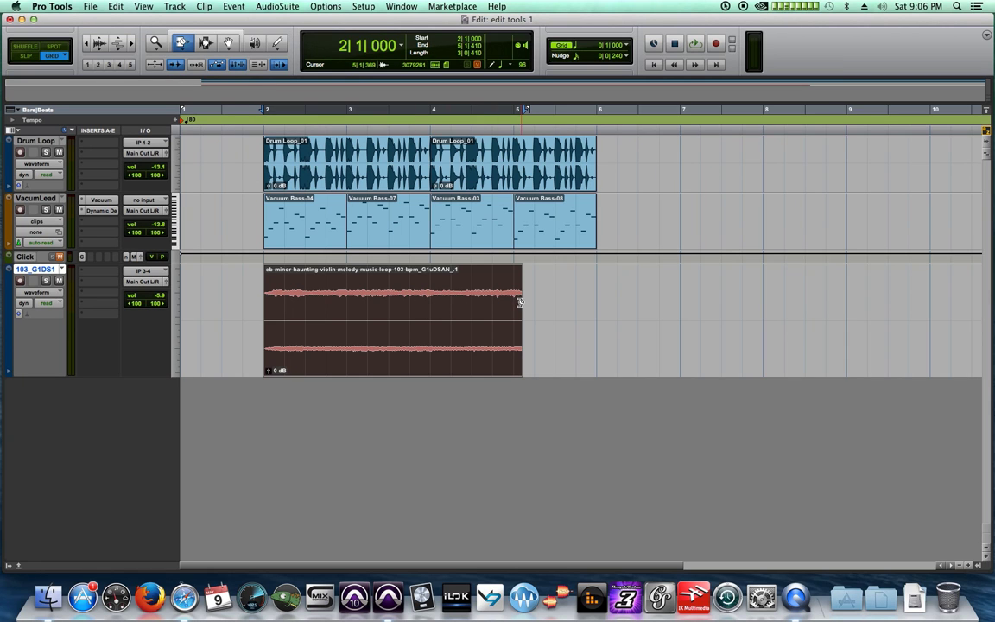
{"action": "left_click_drag", "start_coordinate": [516, 303], "coordinate": [430, 313]}
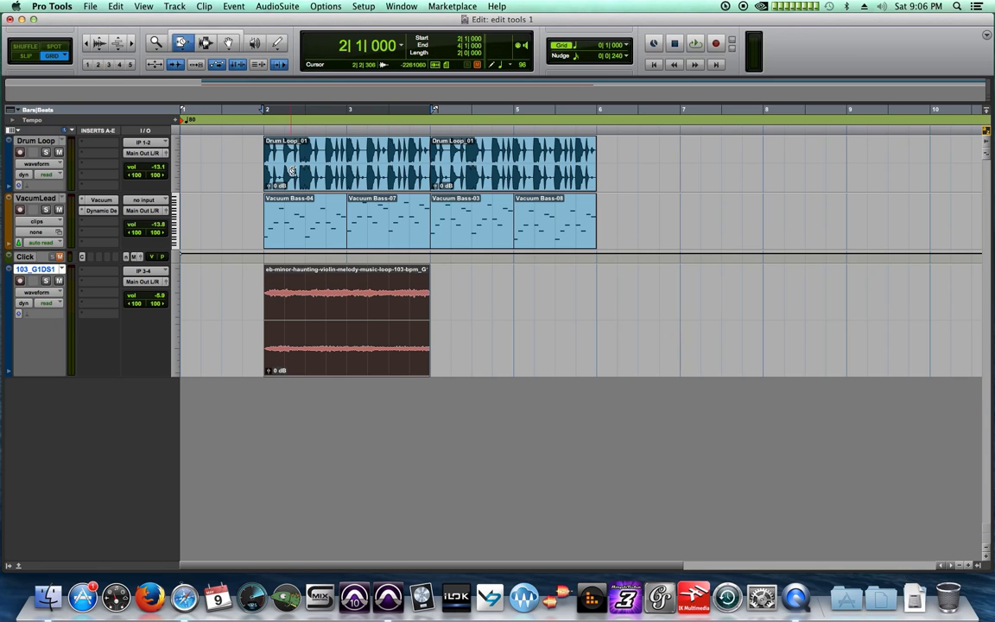
{"action": "key", "text": "space"}
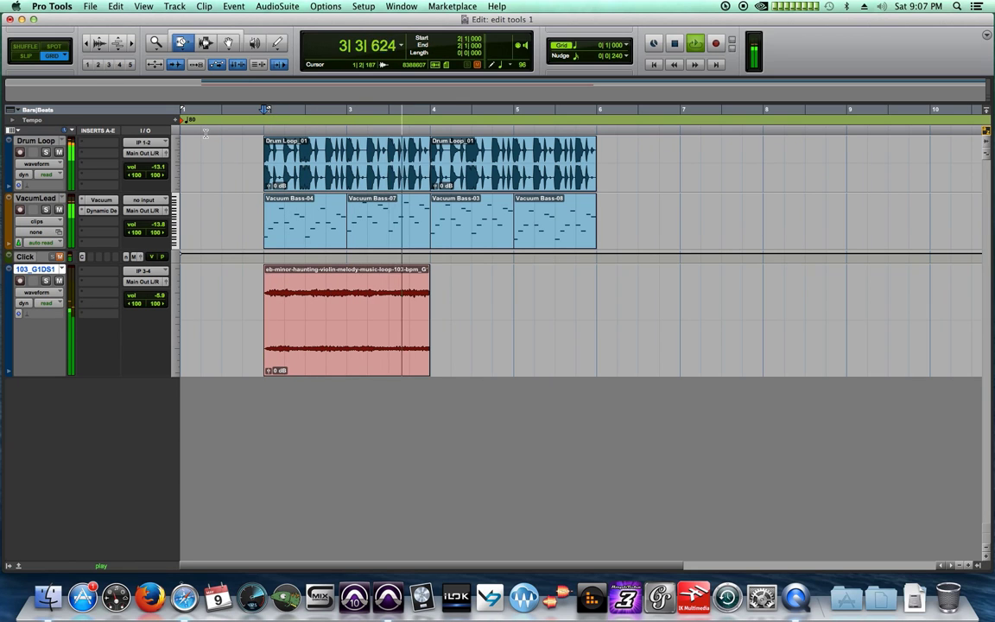
{"action": "key", "text": "space"}
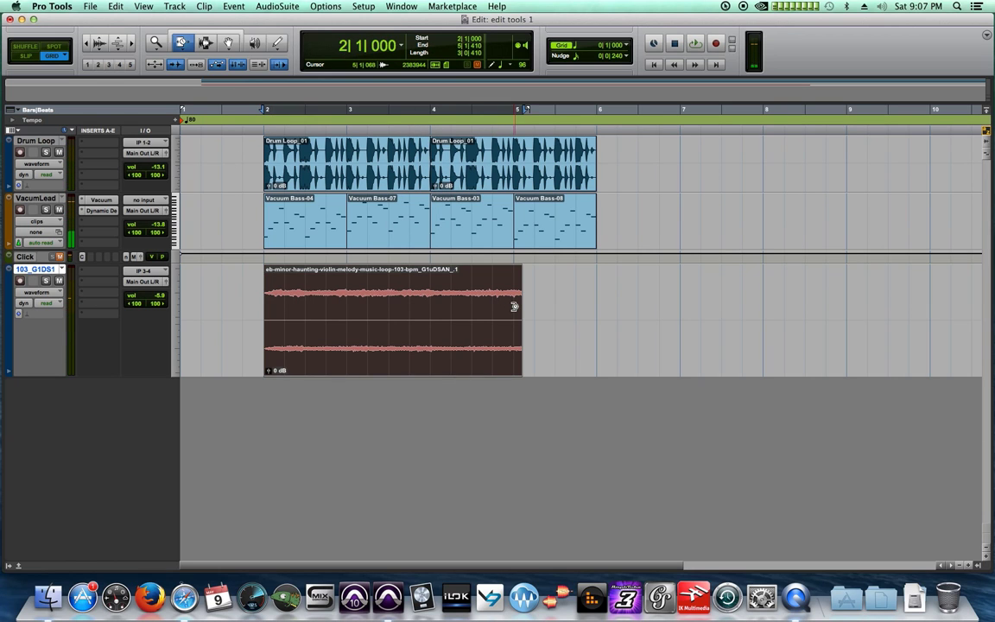
Stretch the violin clip to bar 6, audition it, lower it to -11.8 dB, and move its track above Click
{"action": "left_click_drag", "start_coordinate": [516, 306], "coordinate": [597, 322]}
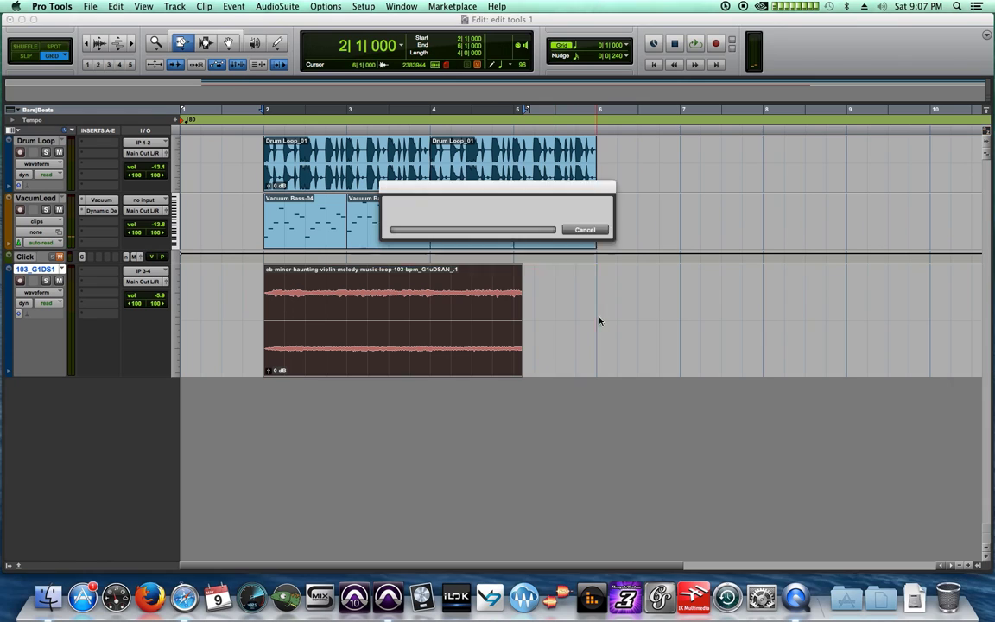
{"action": "left_click", "coordinate": [263, 123]}
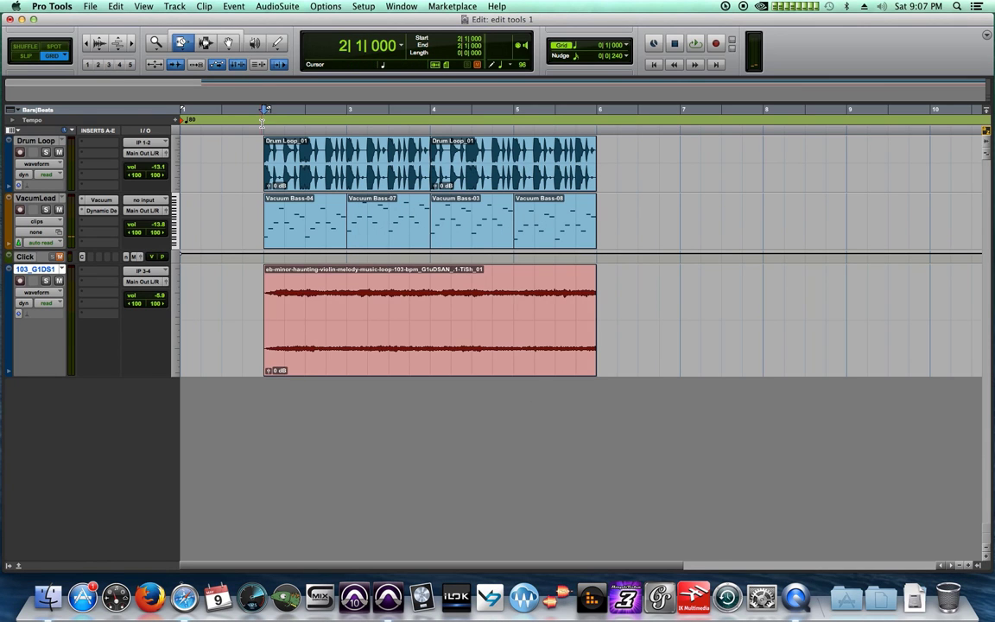
{"action": "key", "text": "space"}
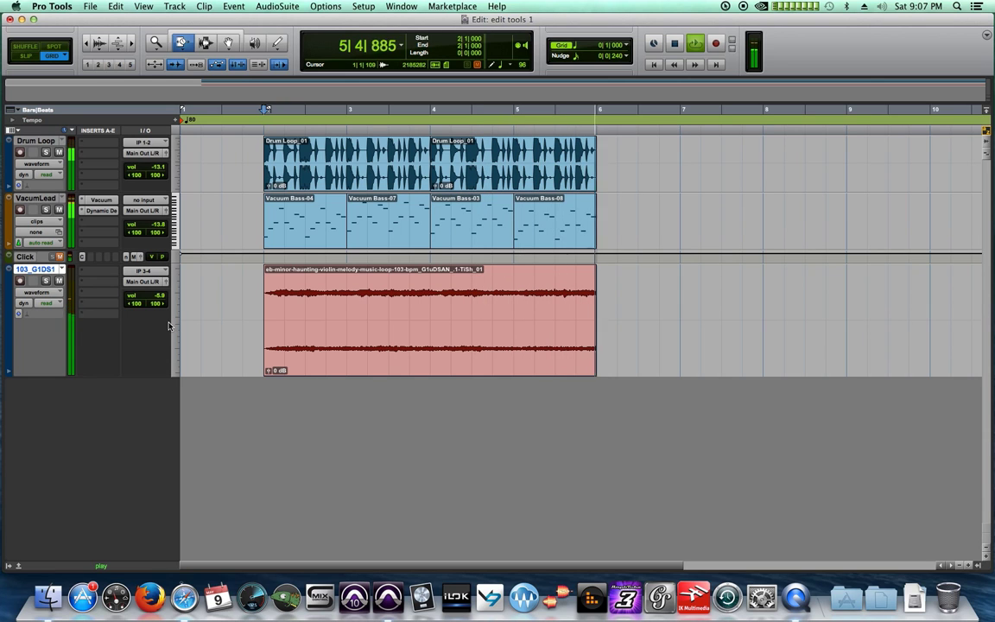
{"action": "key", "text": "space"}
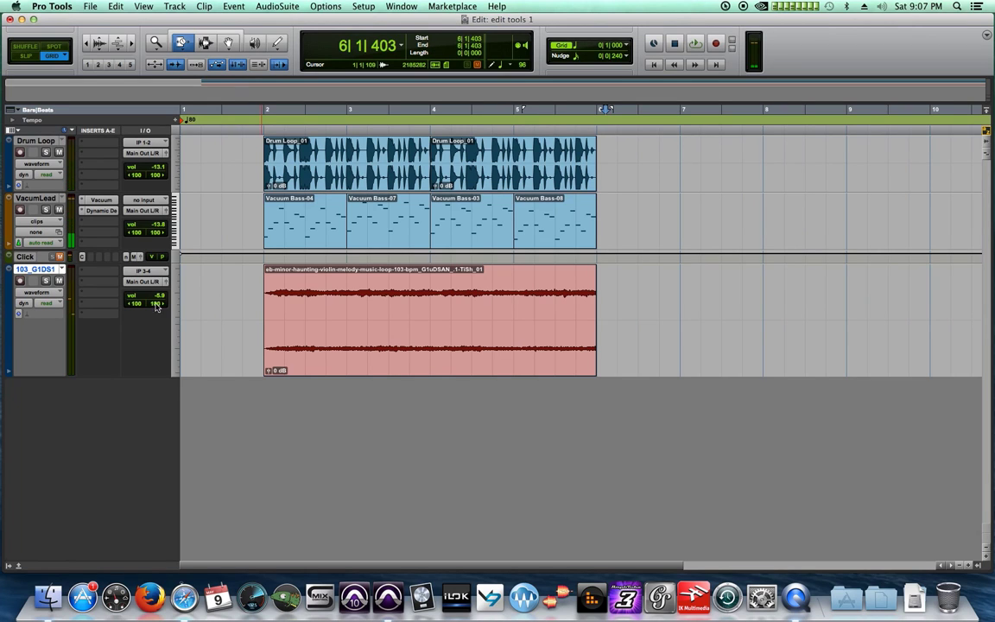
{"action": "left_click_drag", "start_coordinate": [157, 306], "coordinate": [165, 304]}
{"action": "left_click_drag", "start_coordinate": [60, 271], "coordinate": [56, 249]}
Rename the violin track Strings, shorten it, and lower its volume to -16.4 dB
{"action": "double_click", "coordinate": [45, 257]}
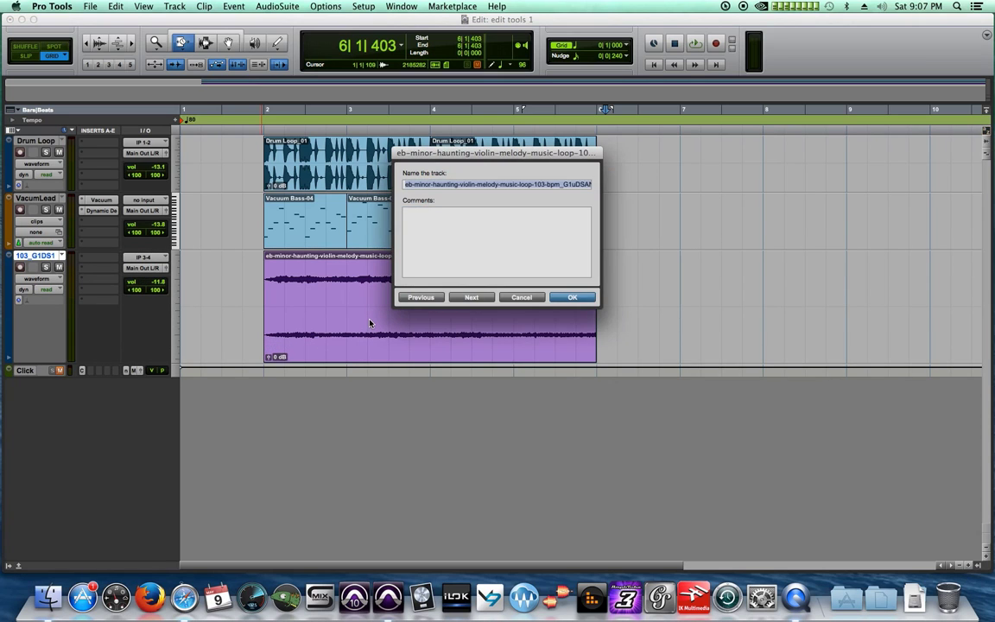
{"action": "type", "text": "Strings"}
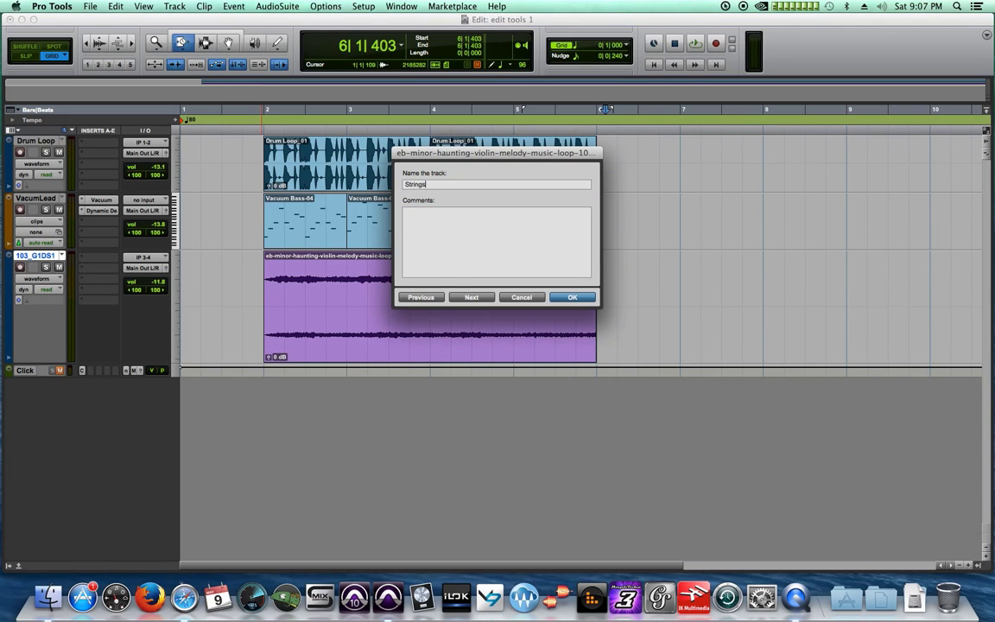
{"action": "key", "text": "Return"}
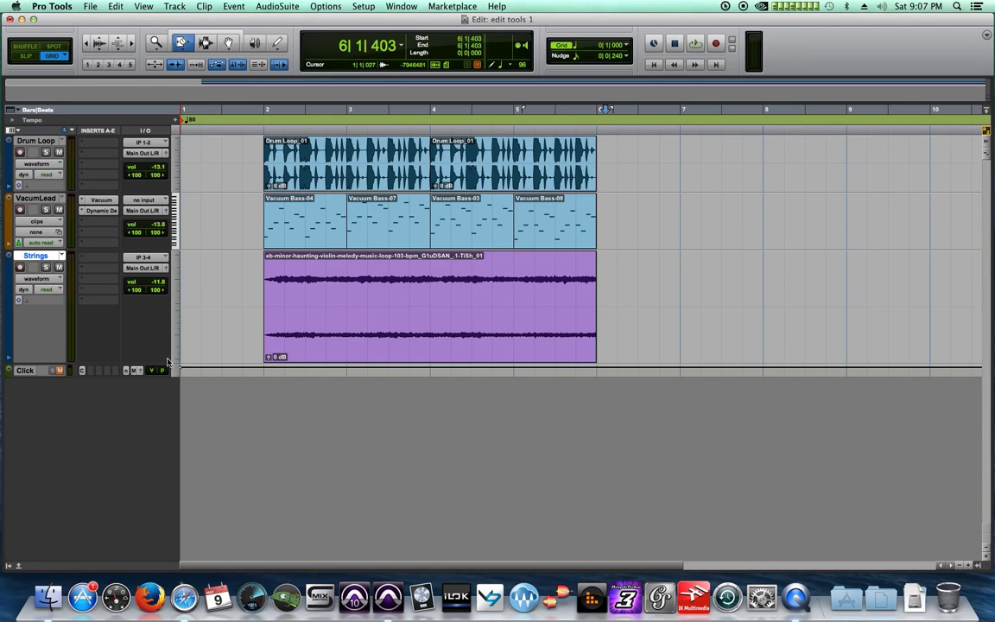
{"action": "left_click_drag", "start_coordinate": [164, 361], "coordinate": [159, 314]}
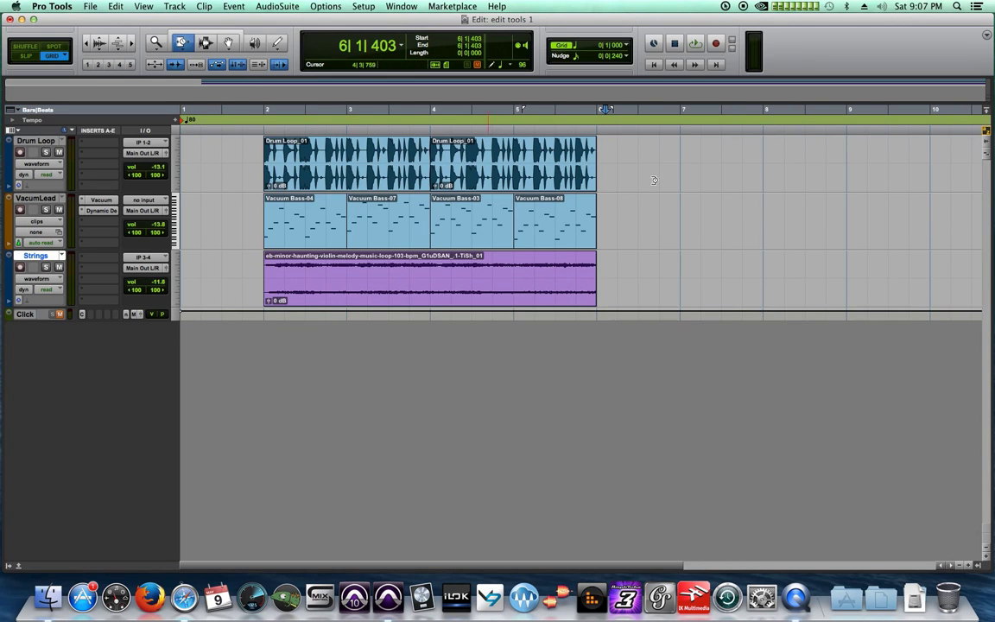
{"action": "left_click", "coordinate": [961, 567]}
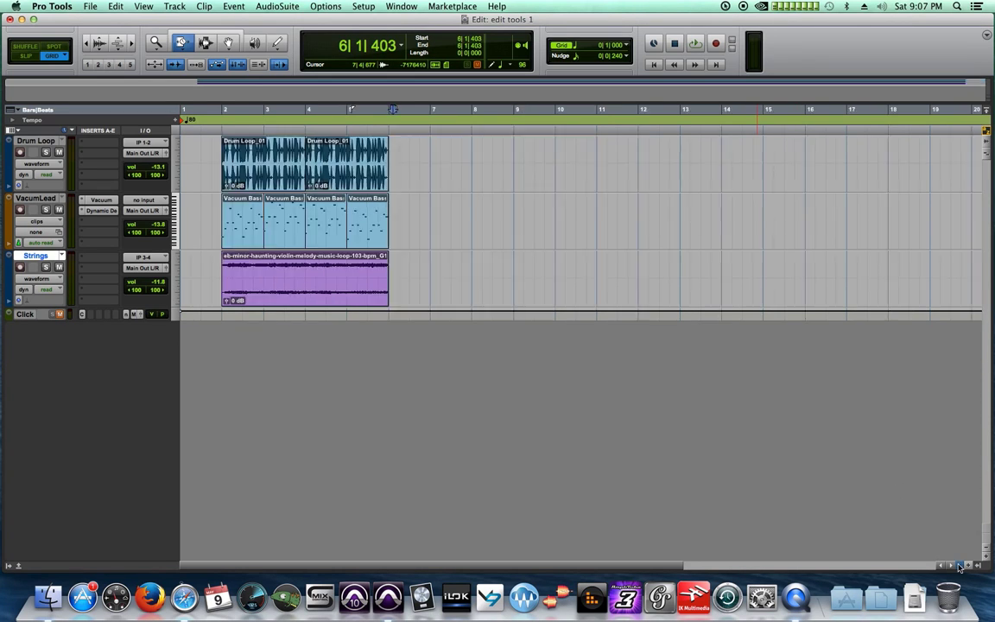
{"action": "left_click_drag", "start_coordinate": [160, 290], "coordinate": [159, 300]}
With Standard trim and the Grabber, duplicate the bar 2–6 Drum Loop, Vacuum Bass and Strings clips with Cmd+D
{"action": "left_click", "coordinate": [175, 45]}
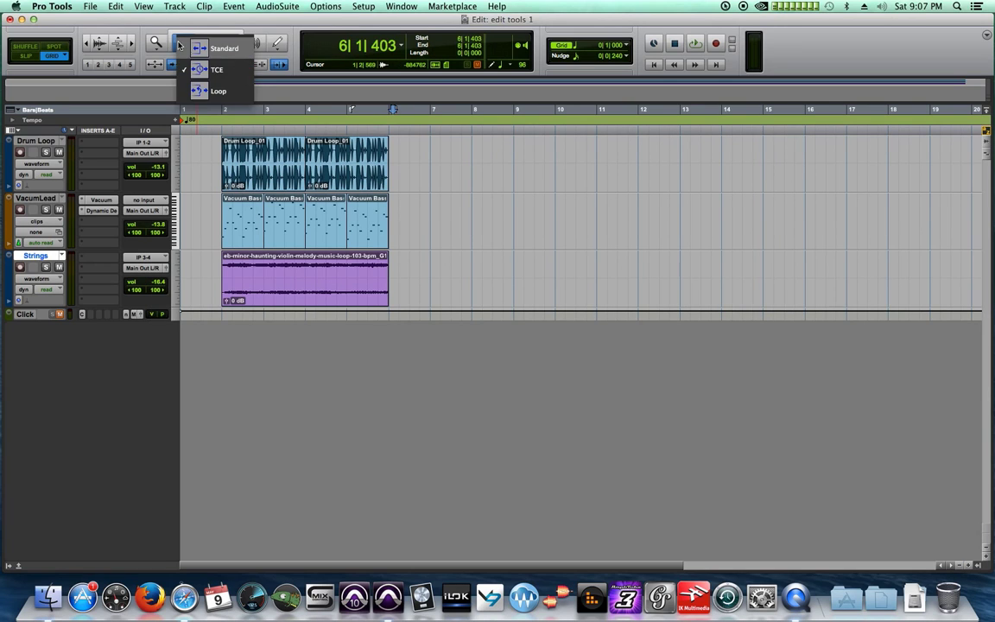
{"action": "left_click", "coordinate": [194, 40]}
{"action": "left_click", "coordinate": [229, 44]}
{"action": "left_click", "coordinate": [262, 160]}
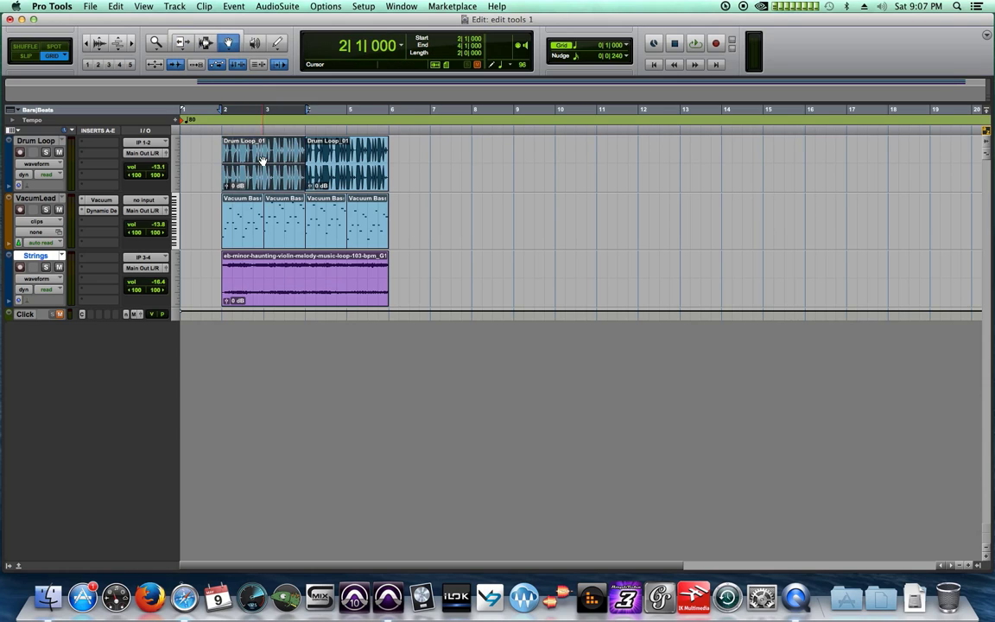
{"action": "left_click", "coordinate": [328, 166]}
{"action": "left_click", "coordinate": [368, 275]}
{"action": "left_click", "coordinate": [329, 226], "text": "shift"}
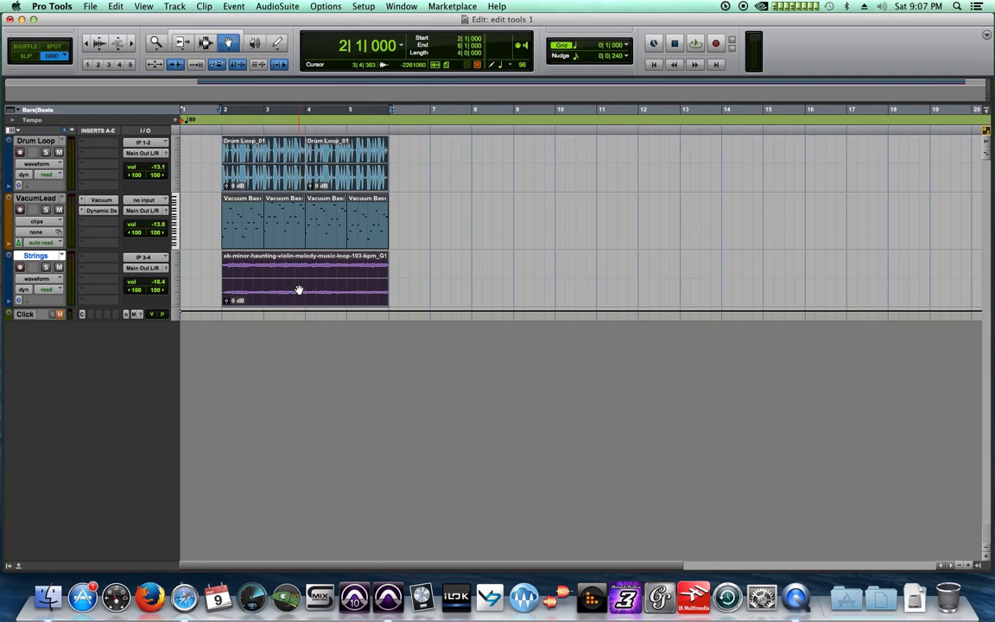
{"action": "key", "text": "super+d"}
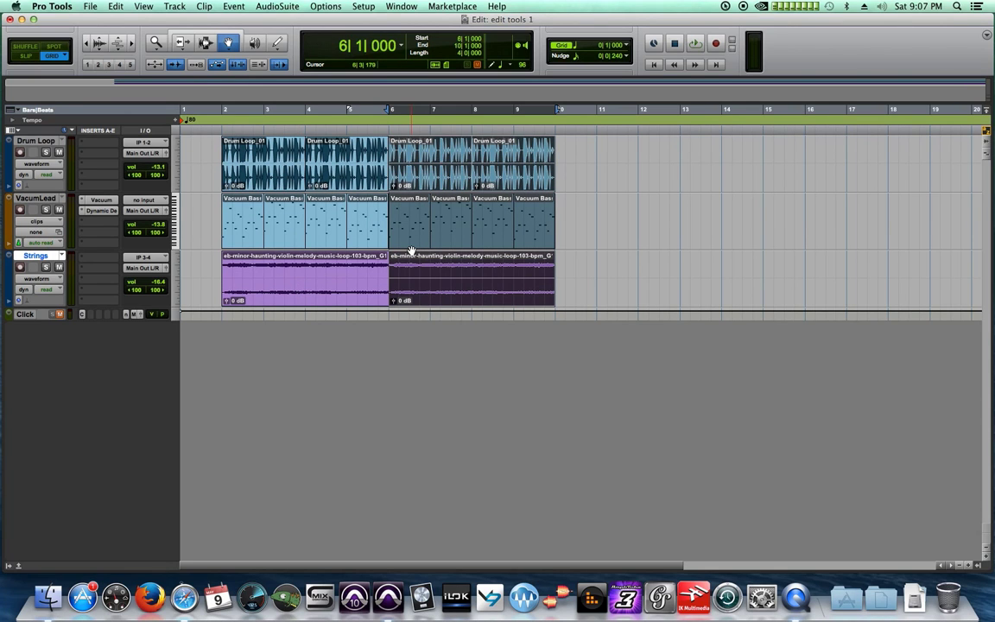
{"action": "key", "text": "super+d"}
{"action": "key", "text": "super+d"}
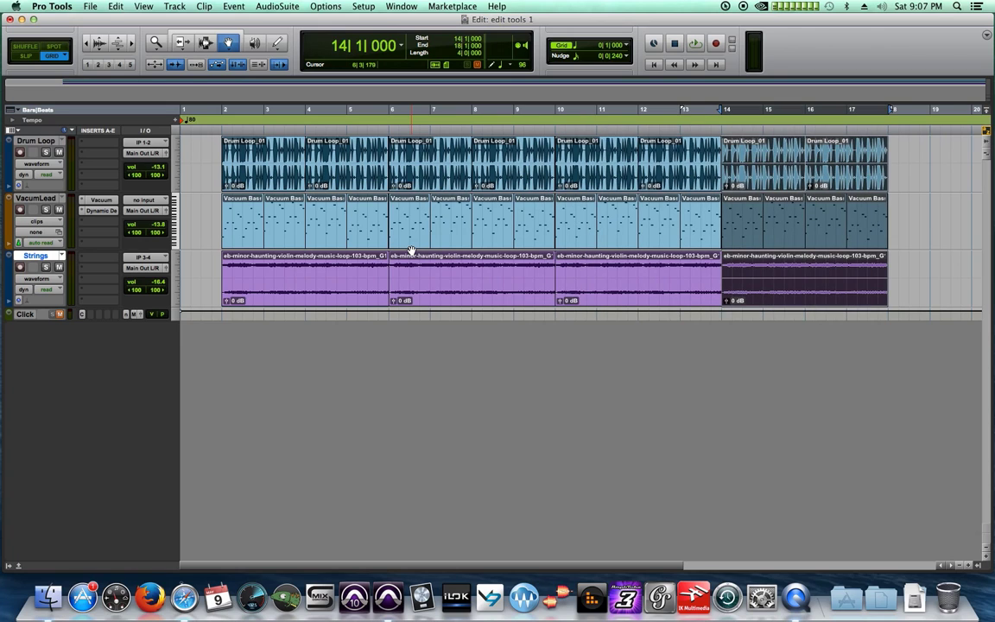
Select every Drum Loop clip from bar 2 through bar 18
{"action": "left_click", "coordinate": [917, 183]}
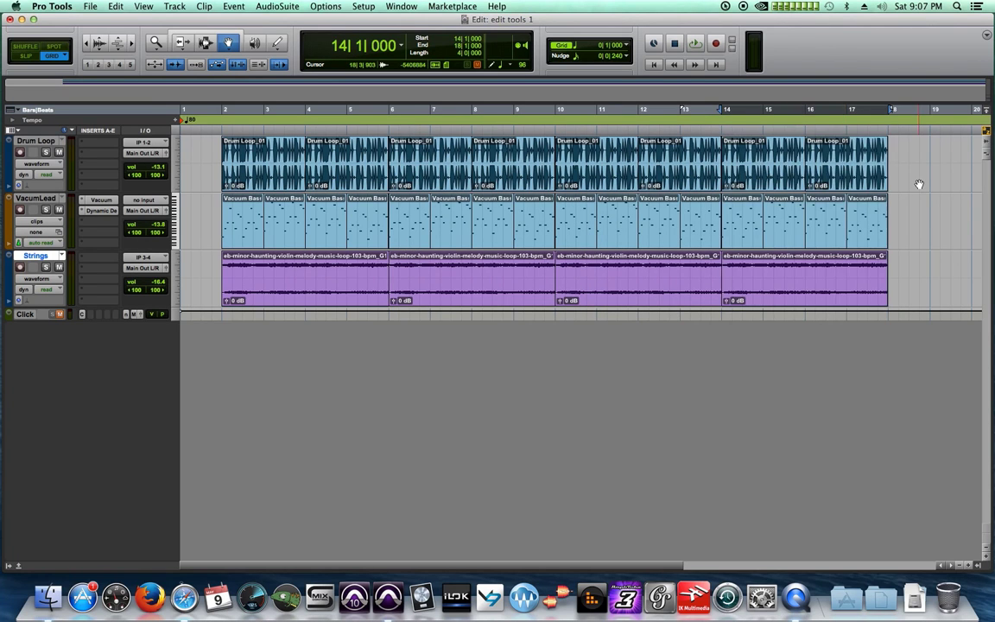
{"action": "left_click", "coordinate": [850, 164]}
{"action": "left_click", "coordinate": [768, 162]}
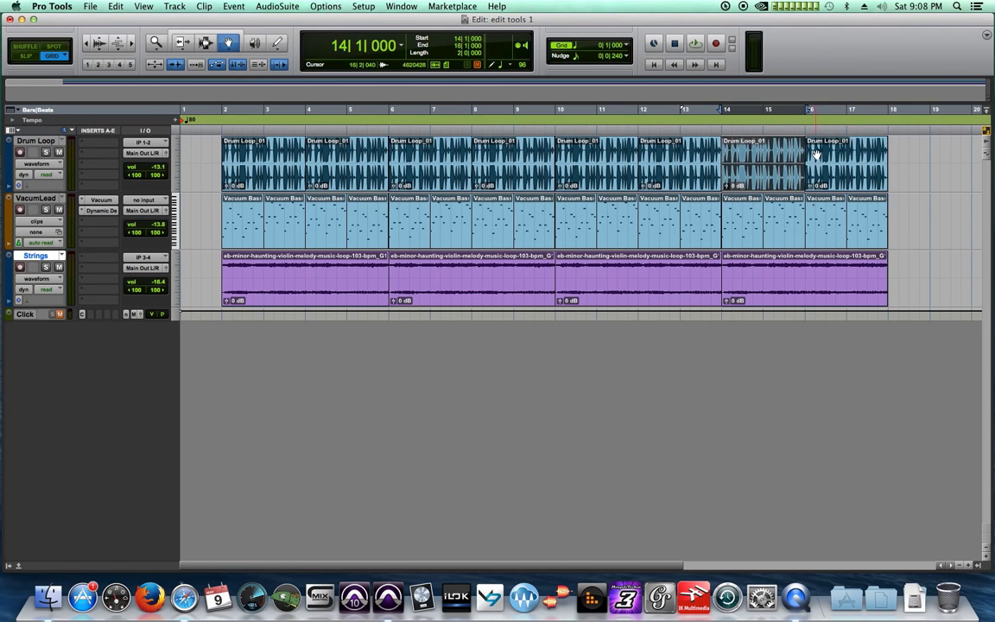
{"action": "left_click", "coordinate": [259, 147]}
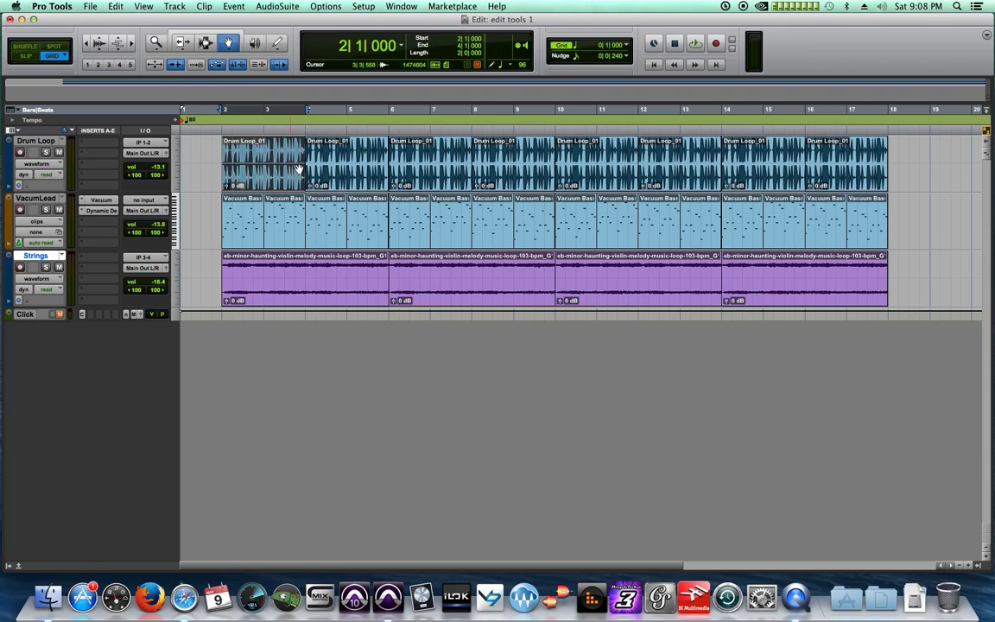
{"action": "left_click", "coordinate": [832, 170], "text": "shift"}
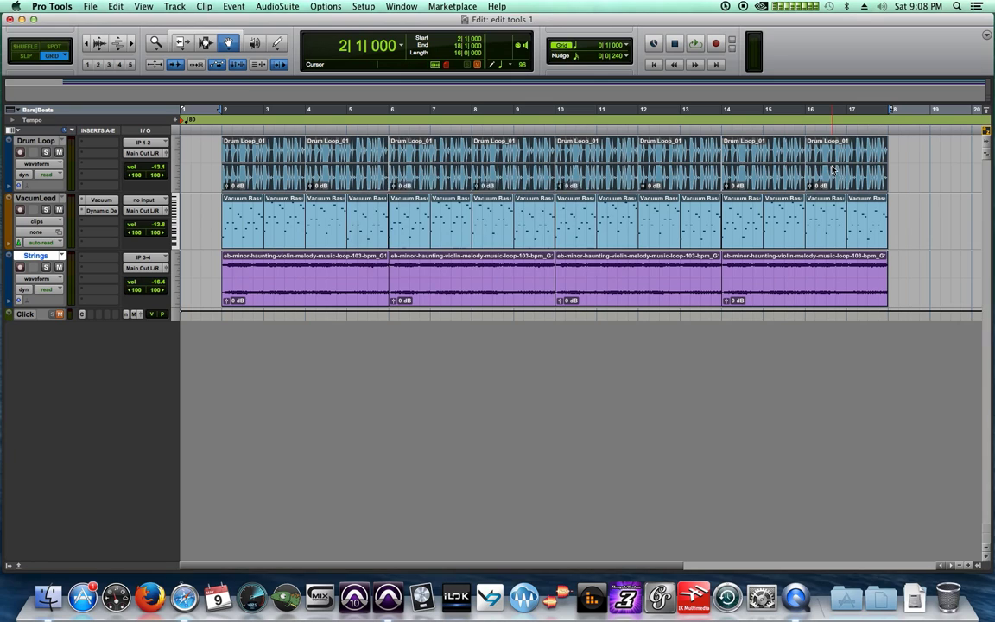
Consolidate the Drum Loop, Strings and Vacuum clips with Opt+Shift+3 into single clips, then enlarge the tracks
{"action": "key", "text": "alt+shift+3"}
{"action": "left_click", "coordinate": [337, 268]}
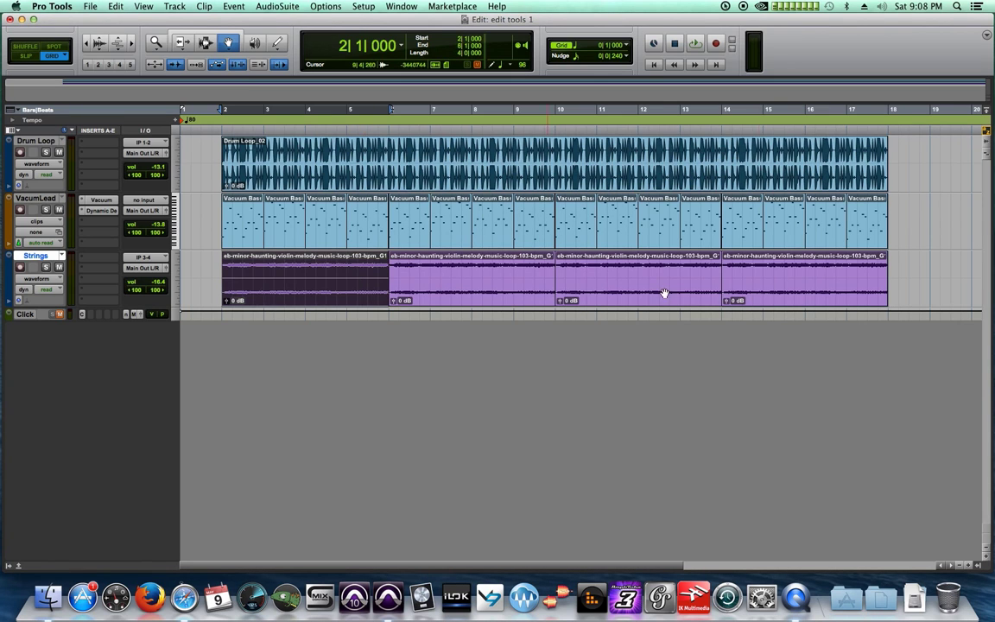
{"action": "left_click", "coordinate": [823, 281], "text": "shift"}
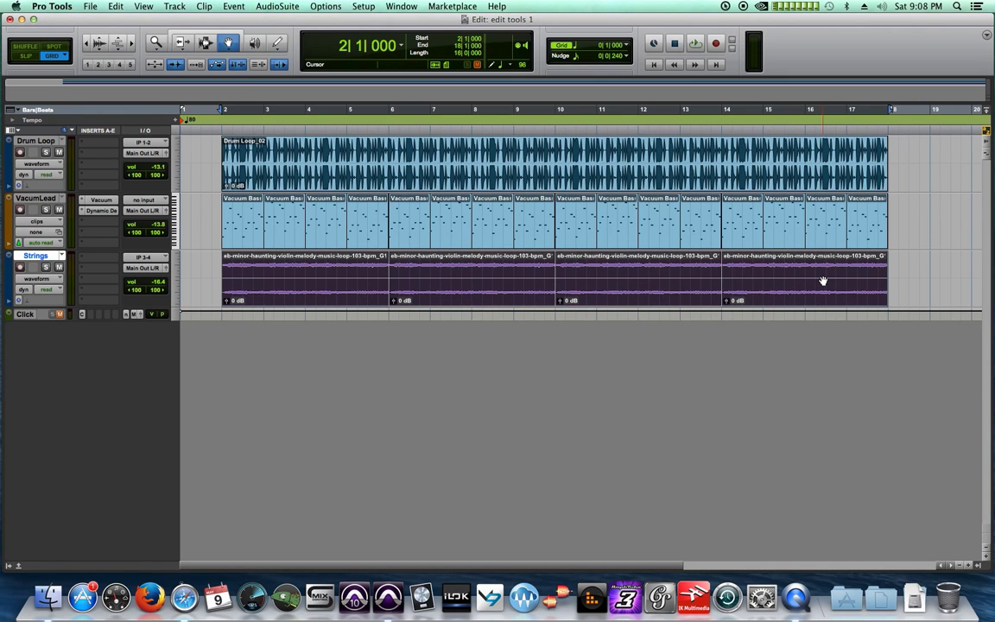
{"action": "key", "text": "alt+shift+3"}
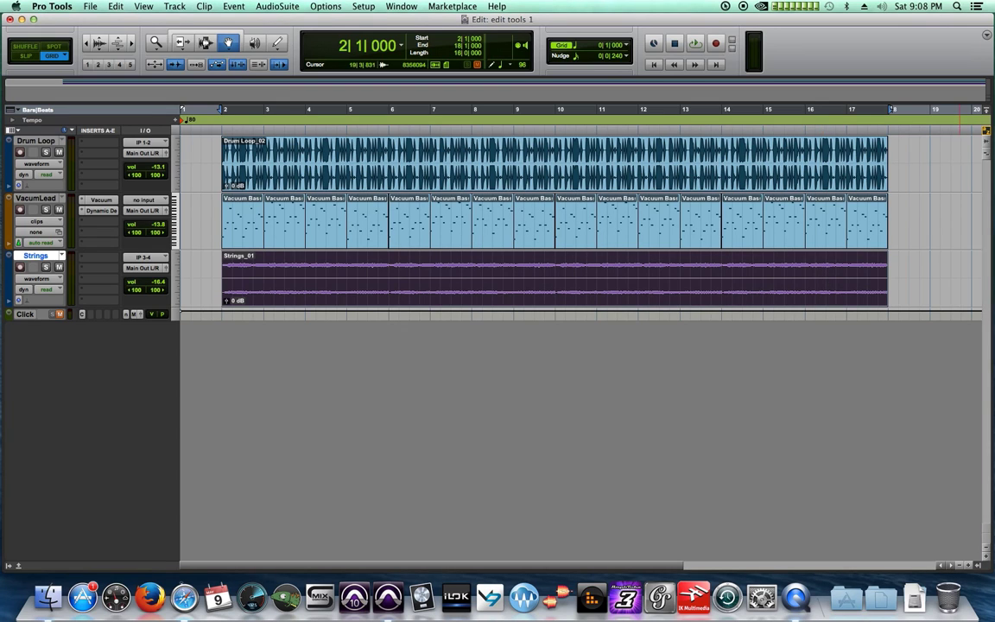
{"action": "left_click", "coordinate": [259, 223]}
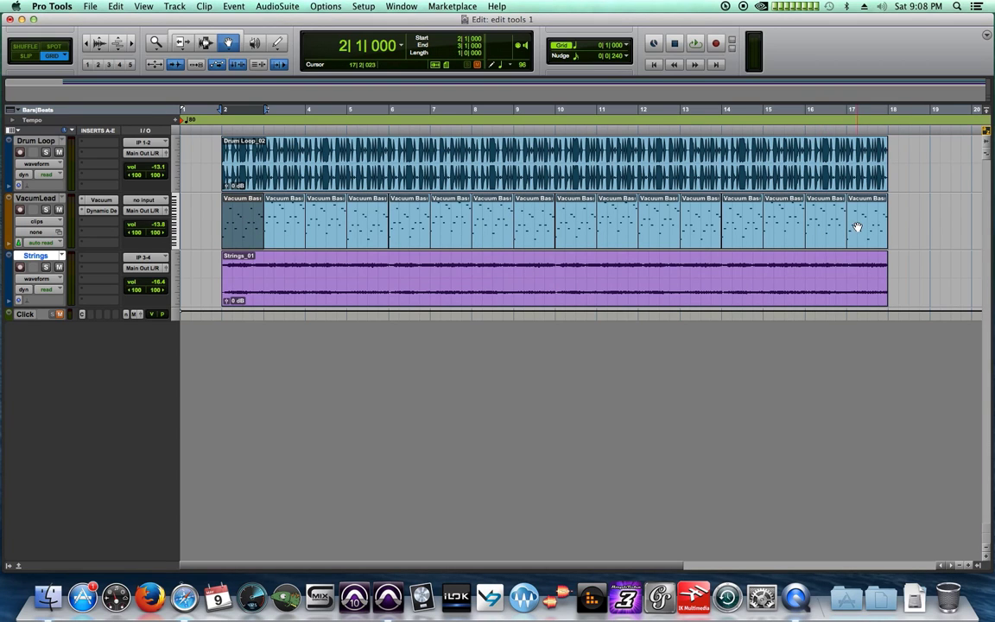
{"action": "left_click", "coordinate": [856, 226], "text": "shift"}
{"action": "key", "text": "alt+shift+3"}
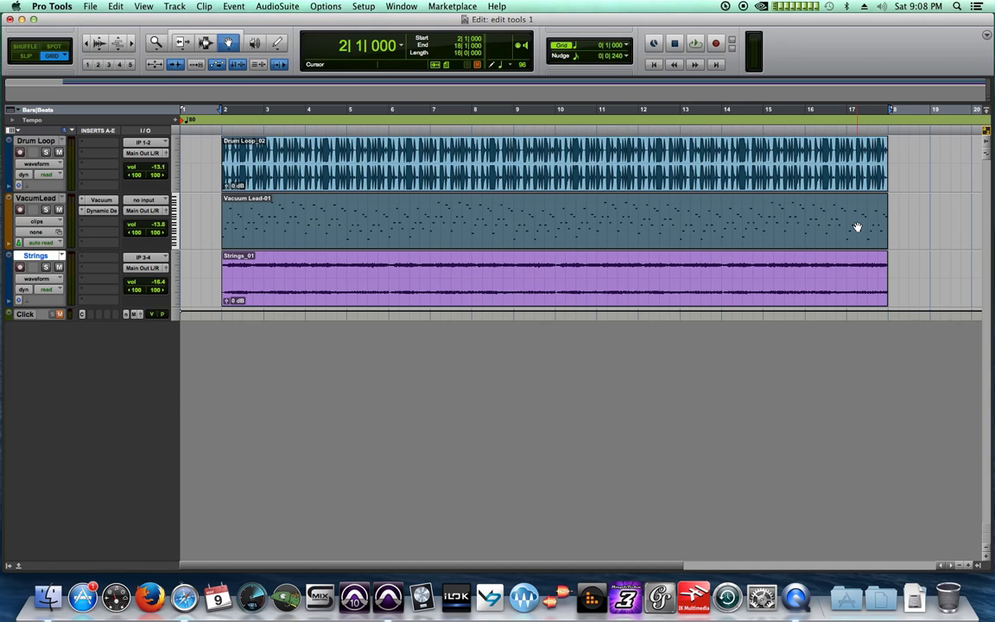
{"action": "left_click", "coordinate": [984, 560]}
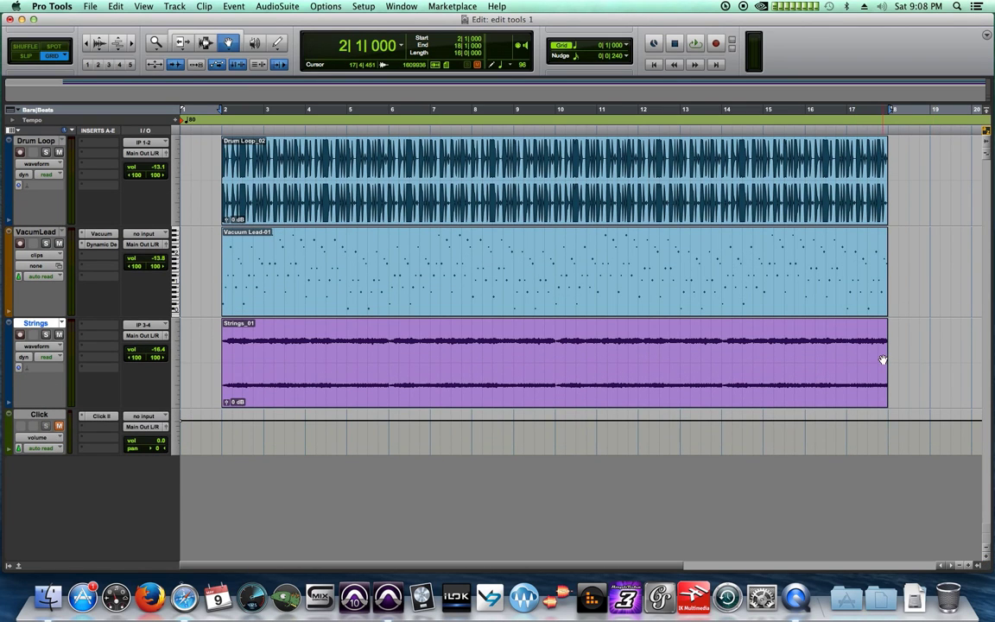
Select bar 14 to the end on all tracks and apply a faster-decaying fade-out in the Fades dialog
{"action": "left_click", "coordinate": [722, 114]}
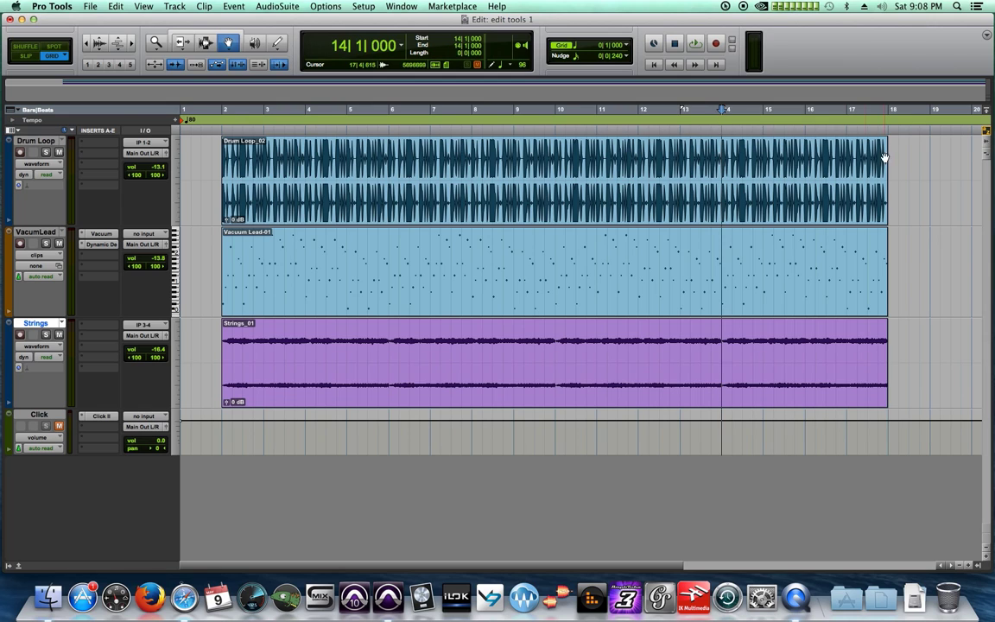
{"action": "left_click", "coordinate": [210, 44]}
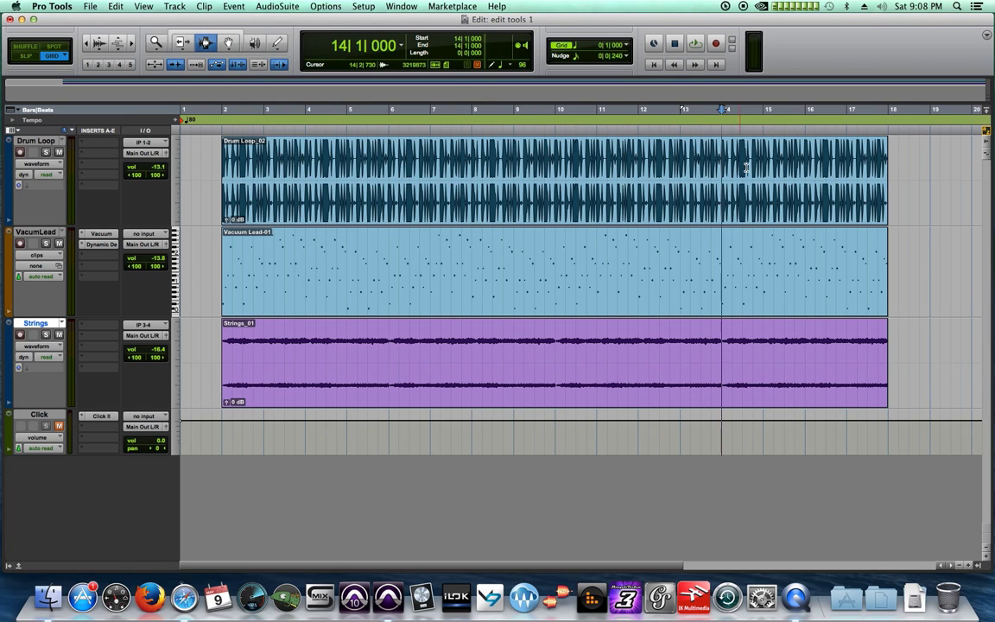
{"action": "left_click_drag", "start_coordinate": [946, 177], "coordinate": [724, 403]}
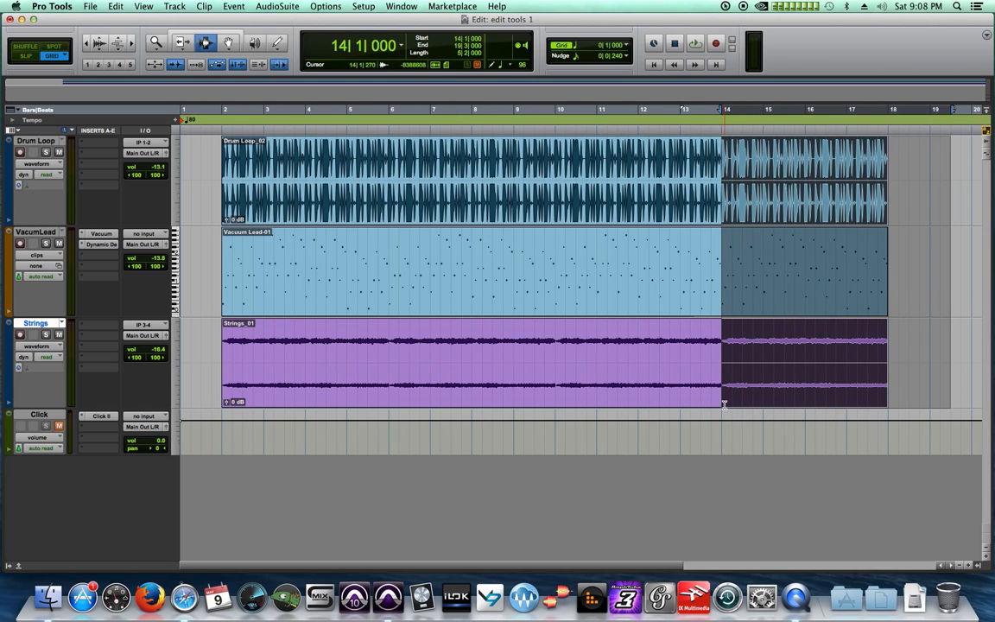
{"action": "key", "text": "ctrl+super+f"}
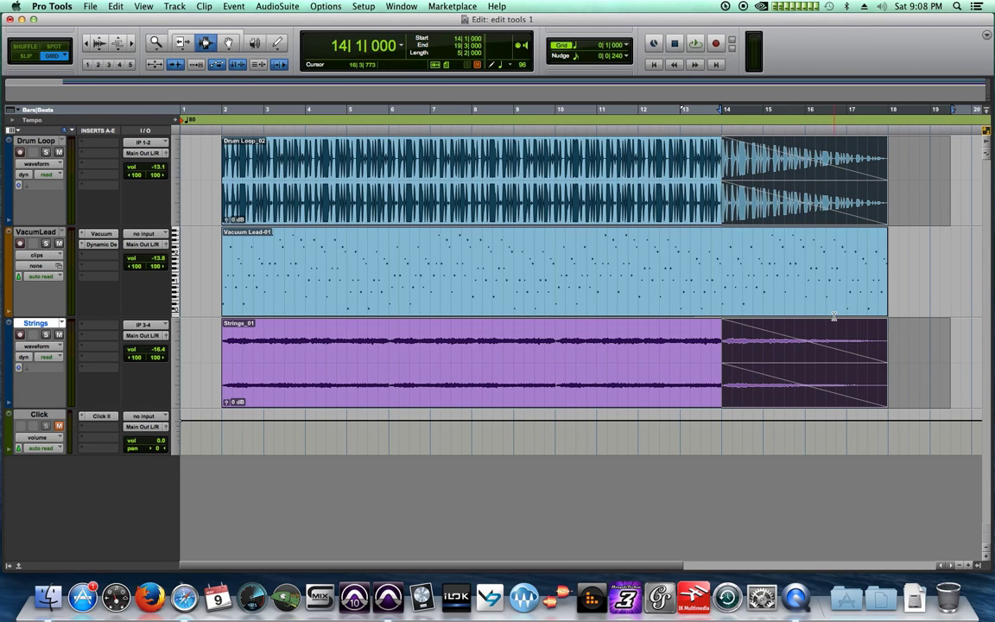
{"action": "key", "text": "super+z"}
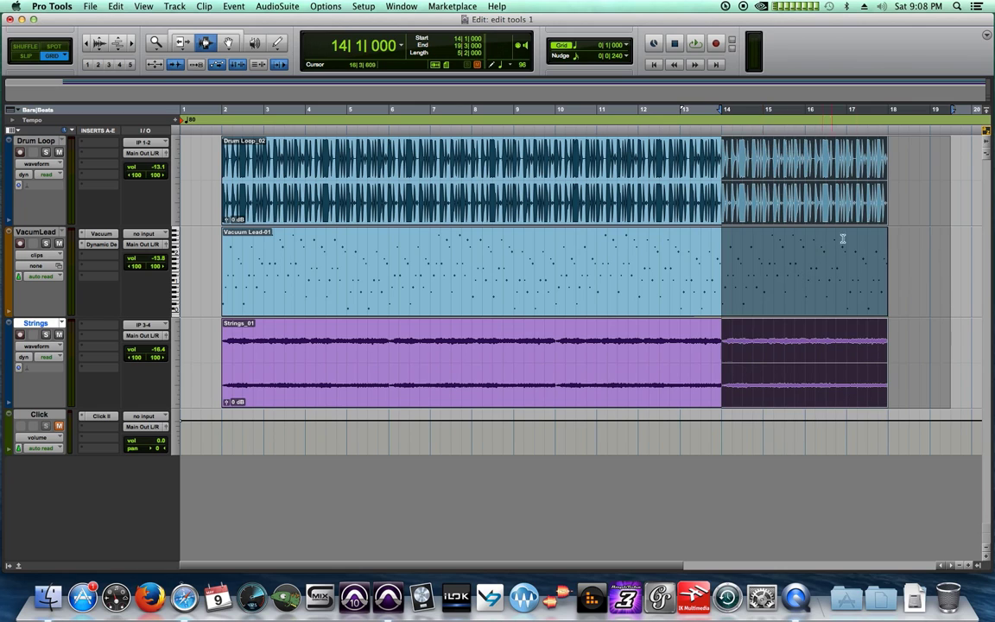
{"action": "key", "text": "super+f"}
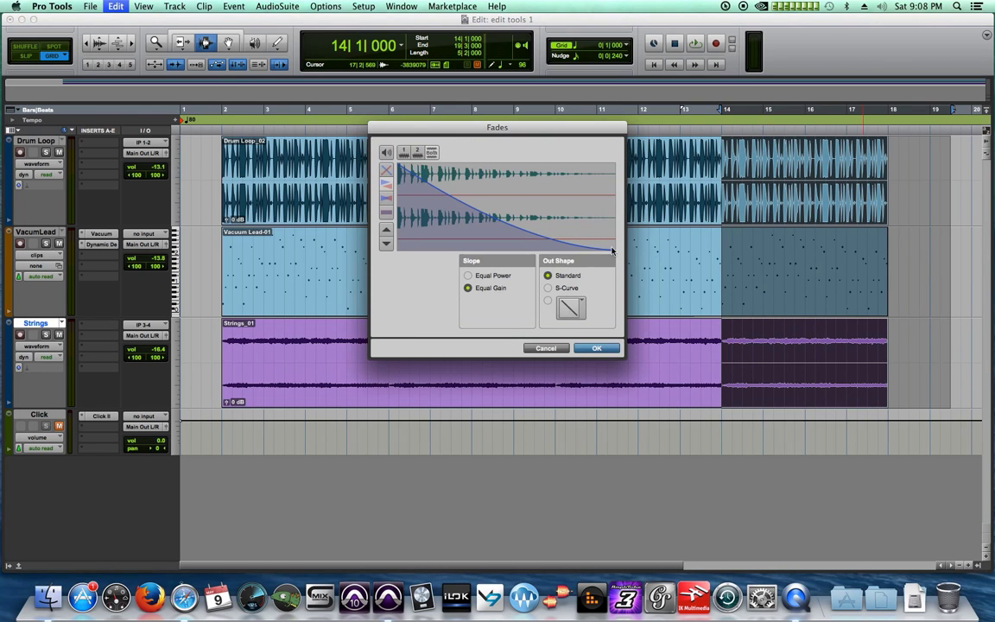
{"action": "left_click_drag", "start_coordinate": [483, 216], "coordinate": [566, 354]}
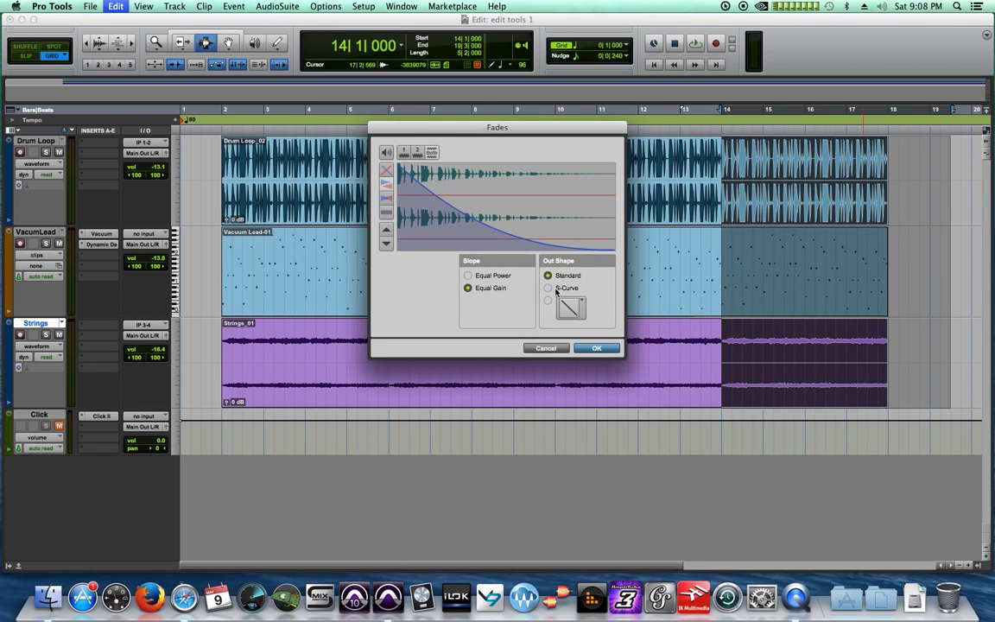
{"action": "left_click", "coordinate": [599, 348]}
{"action": "left_click", "coordinate": [905, 281]}
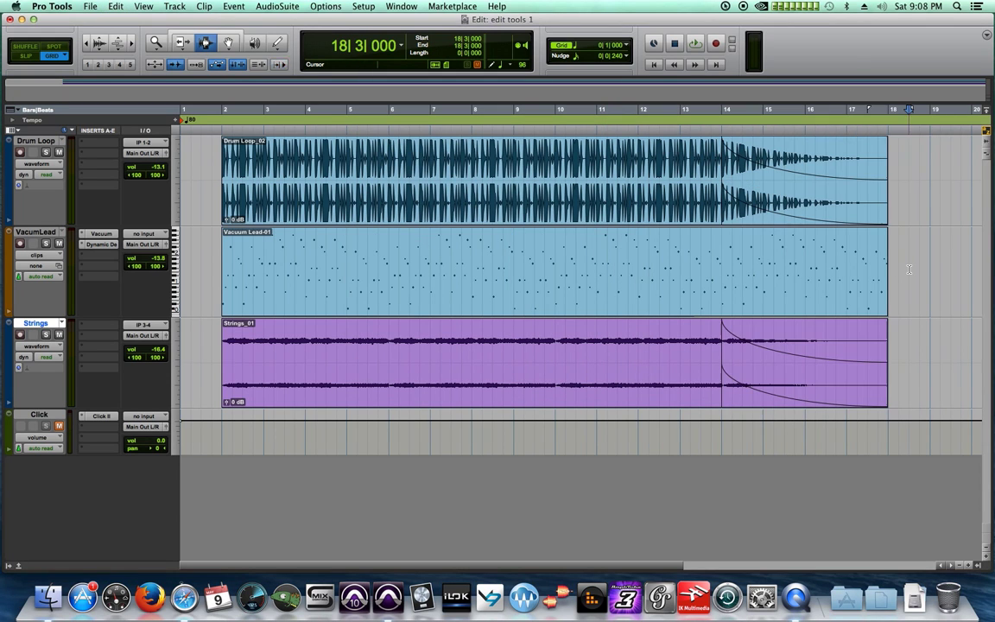
Show the VacumLead volume automation and drag its last breakpoint down to silence at bar 18
{"action": "left_click_drag", "start_coordinate": [723, 257], "coordinate": [918, 259]}
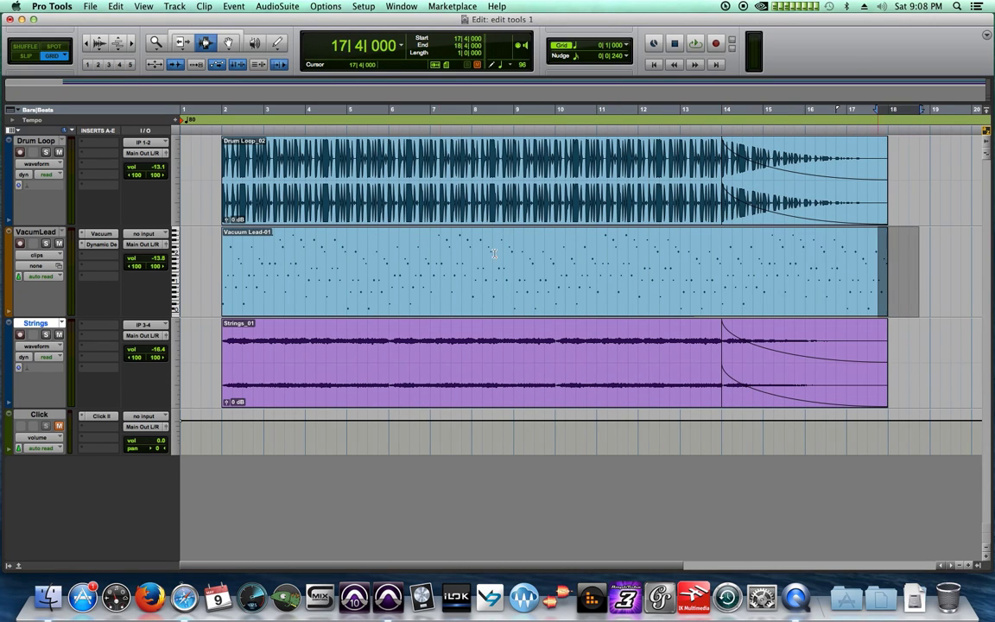
{"action": "left_click", "coordinate": [28, 257]}
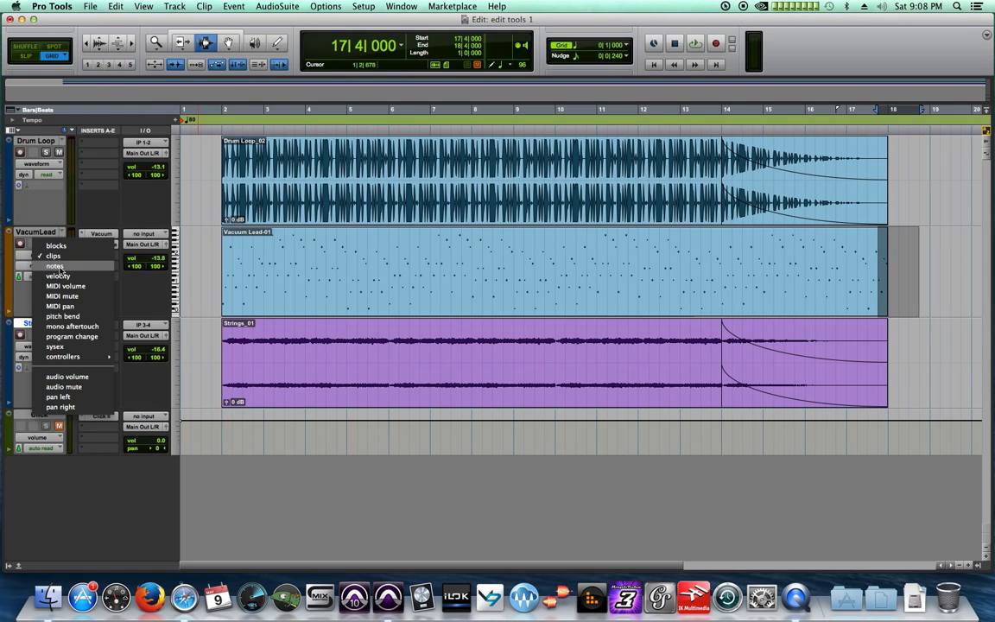
{"action": "left_click", "coordinate": [39, 385]}
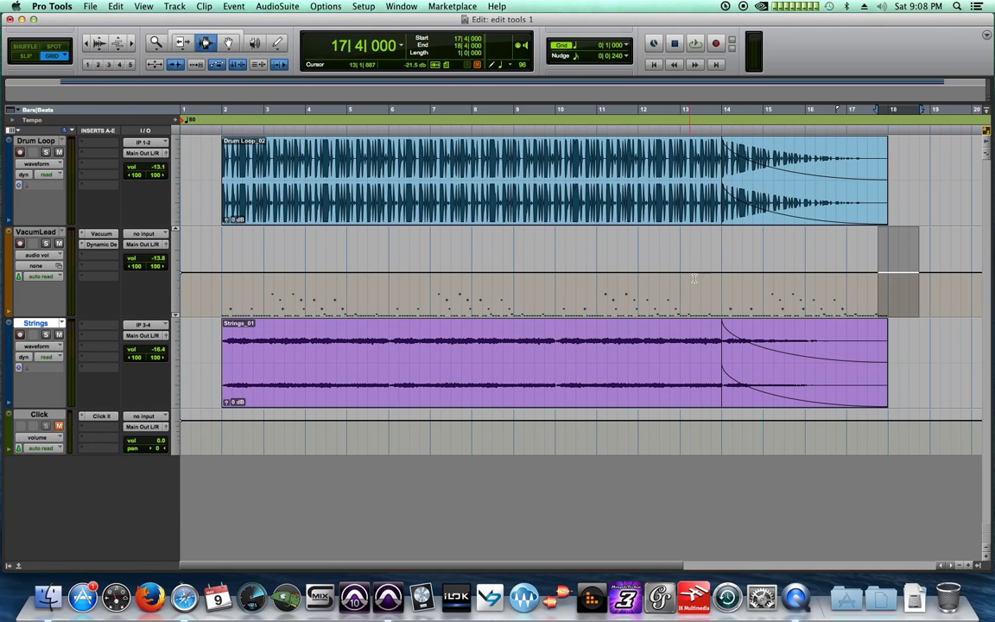
{"action": "left_click", "coordinate": [228, 43]}
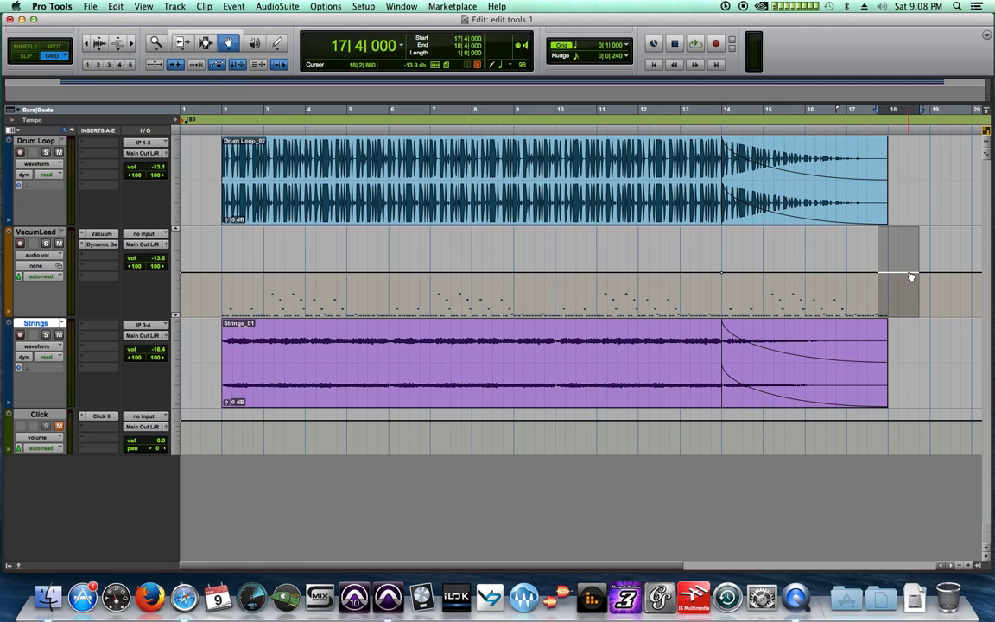
{"action": "left_click", "coordinate": [888, 274]}
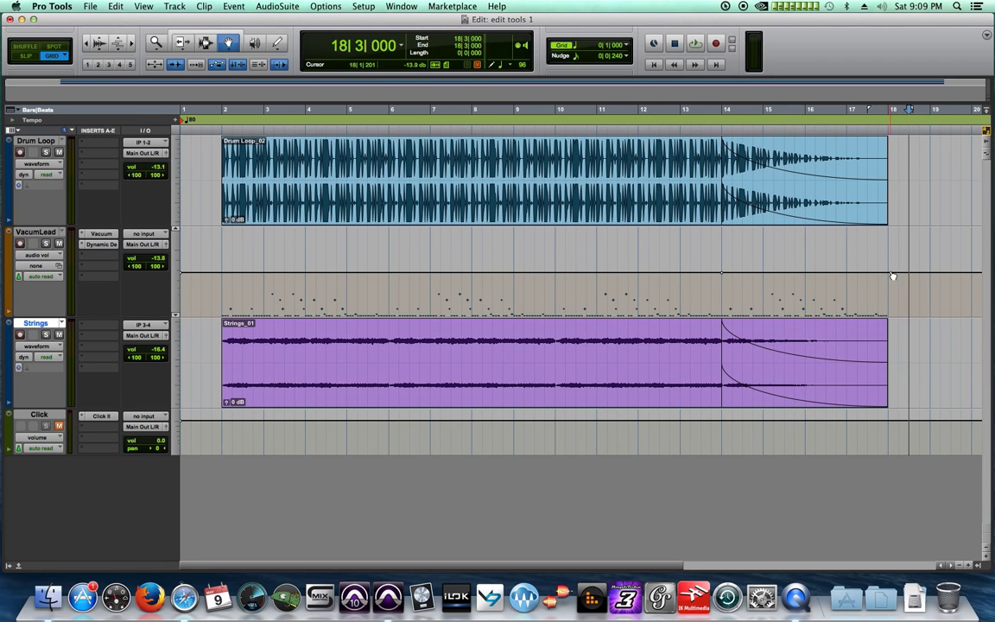
{"action": "left_click_drag", "start_coordinate": [888, 274], "coordinate": [872, 395]}
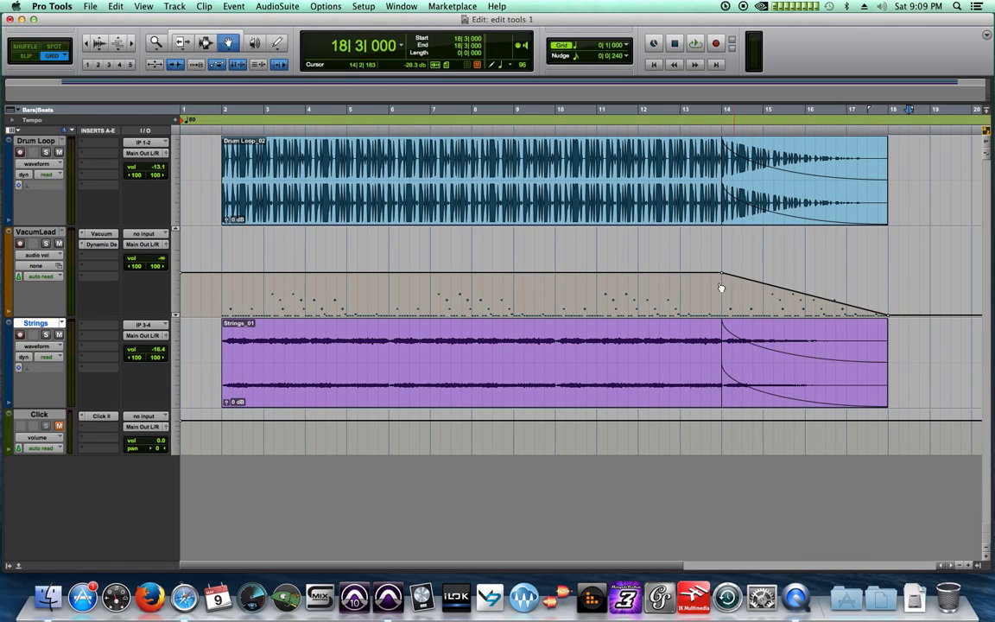
Lower the VacumLead volume before bar 14 and remove the extra breakpoint at bar 14
{"action": "left_click", "coordinate": [182, 42]}
{"action": "left_click_drag", "start_coordinate": [377, 304], "coordinate": [377, 309]}
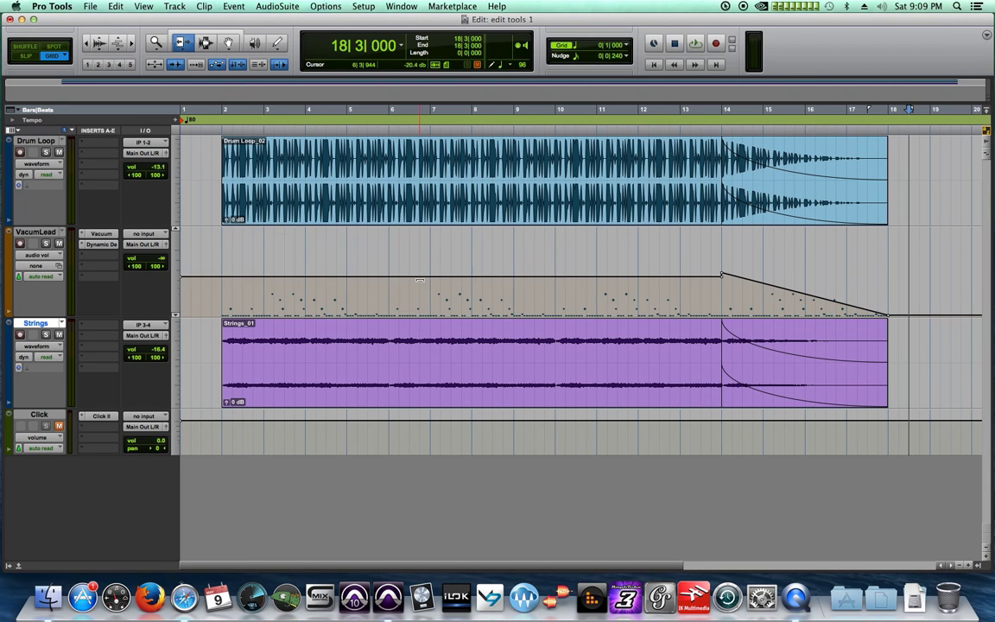
{"action": "left_click_drag", "start_coordinate": [420, 280], "coordinate": [443, 314]}
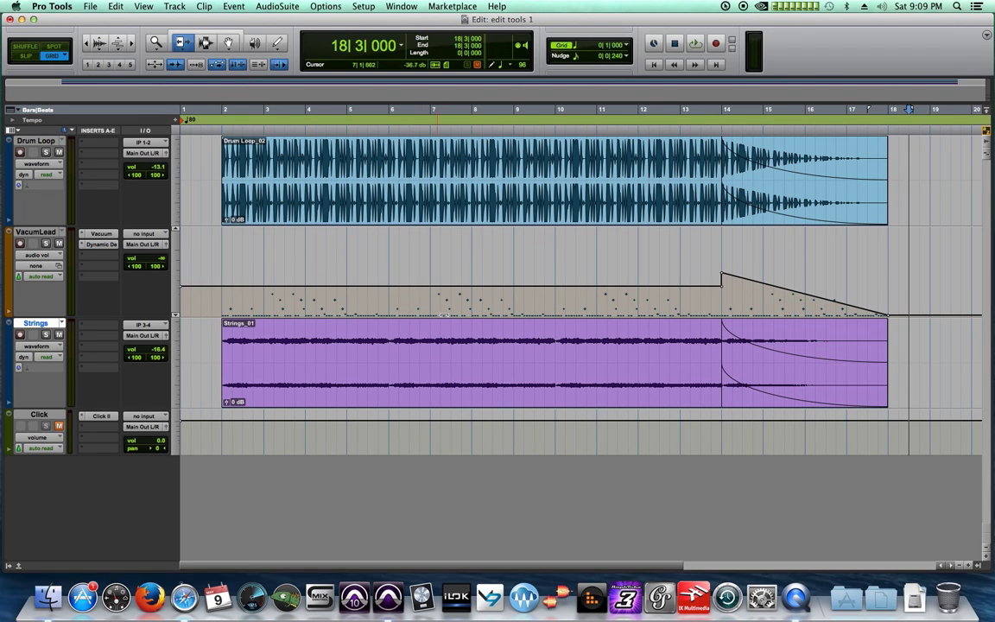
{"action": "left_click", "coordinate": [228, 43]}
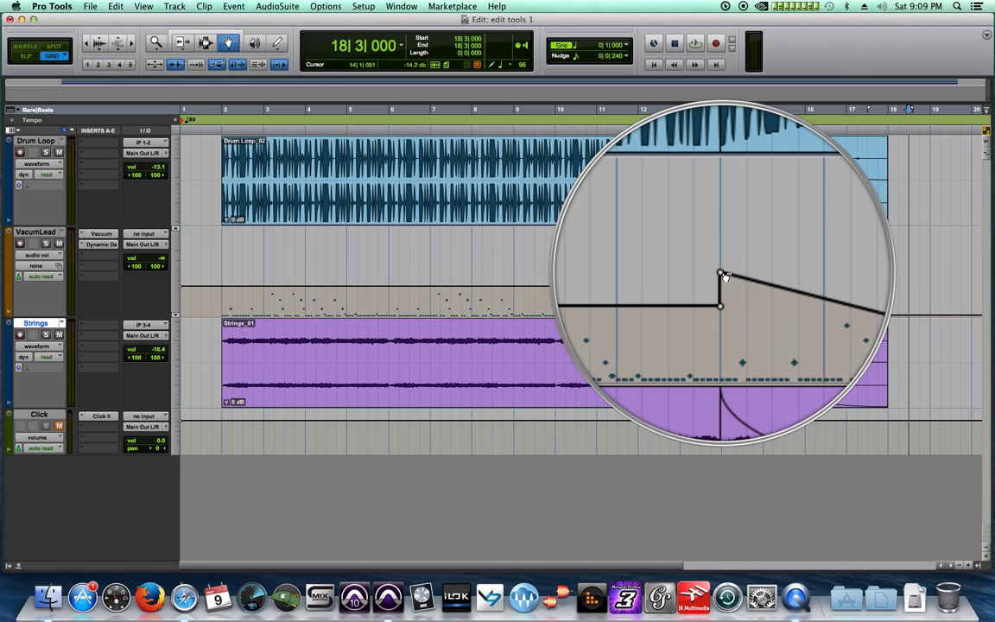
{"action": "left_click", "coordinate": [722, 274], "text": "alt"}
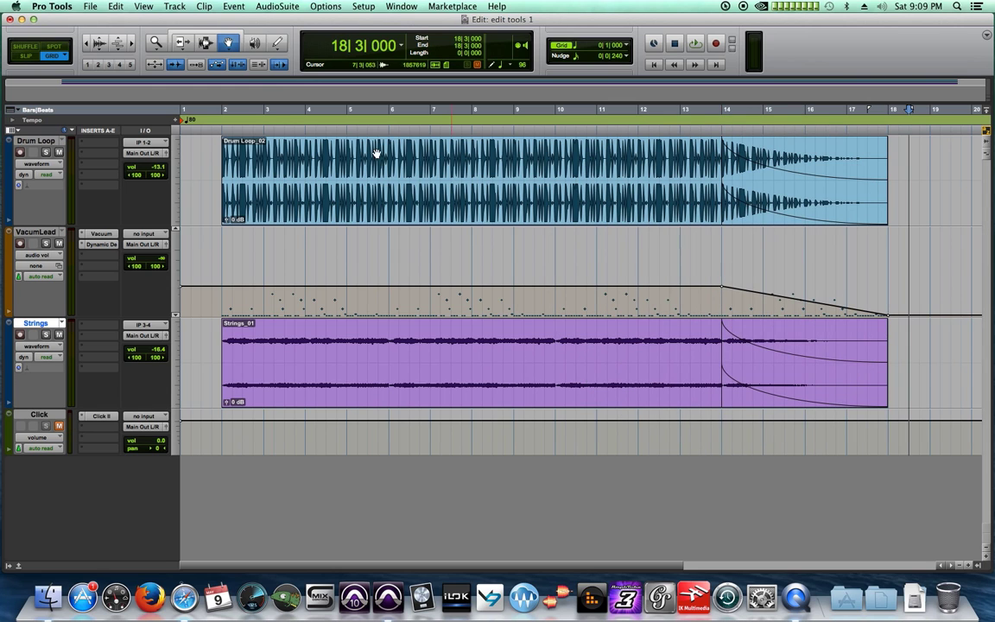
{"action": "left_click", "coordinate": [216, 116]}
Play the session from bar 2 and pick the Trim tool to adjust the Strings level
{"action": "key", "text": "space"}
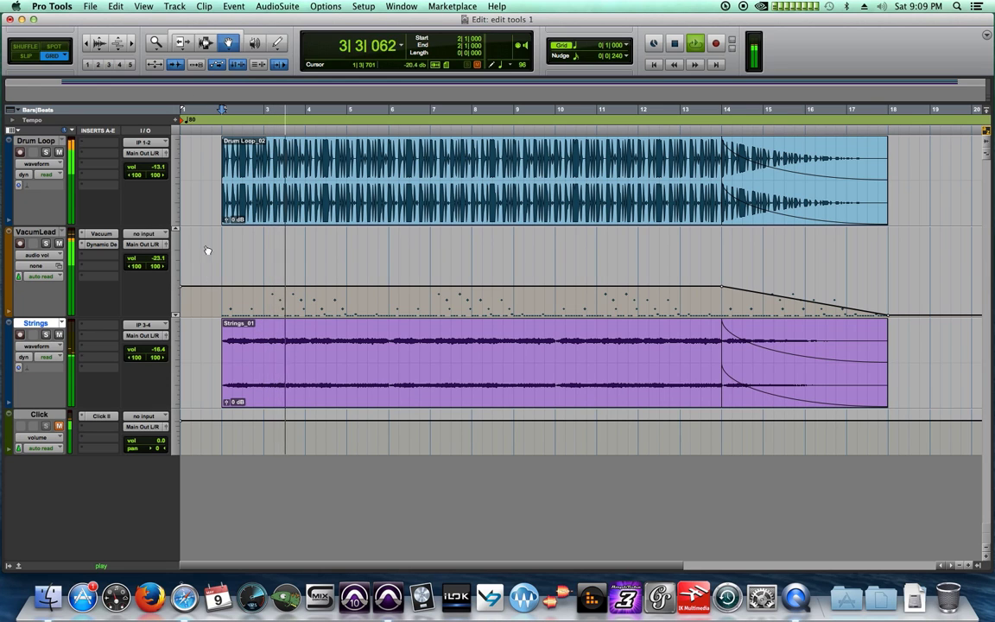
{"action": "left_click", "coordinate": [180, 42]}
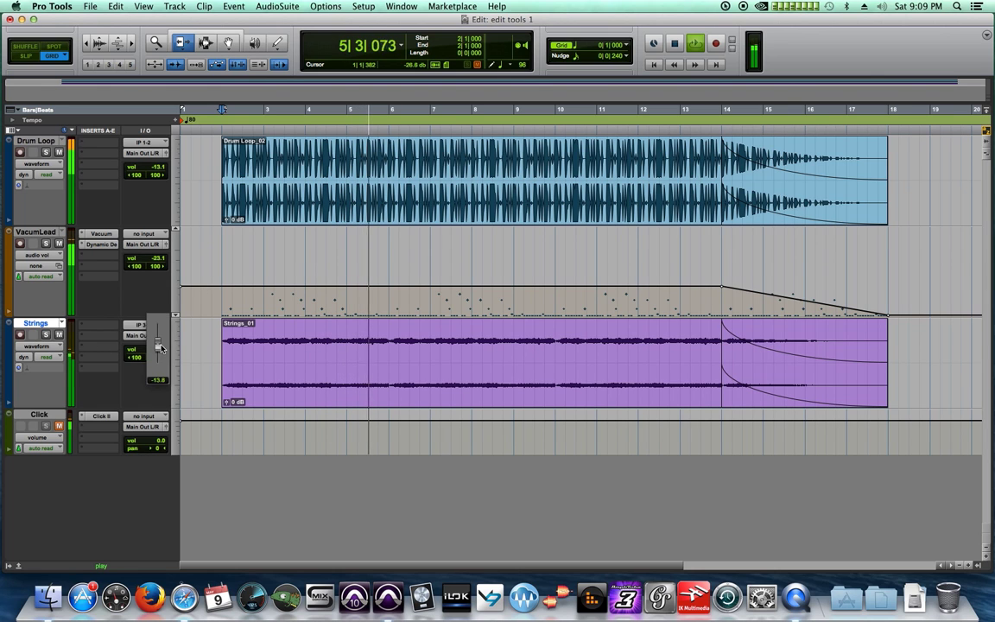
Insert AIR Reverb (stereo) on the Strings track and lower its mix to 57%
{"action": "left_click", "coordinate": [97, 327]}
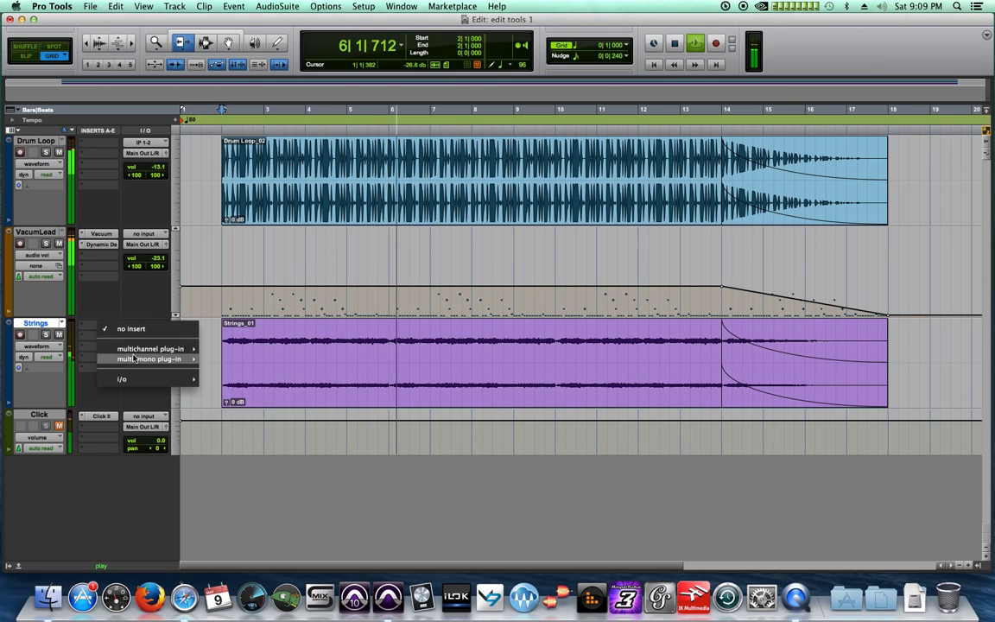
{"action": "mouse_move", "coordinate": [134, 350]}
{"action": "mouse_move", "coordinate": [246, 381]}
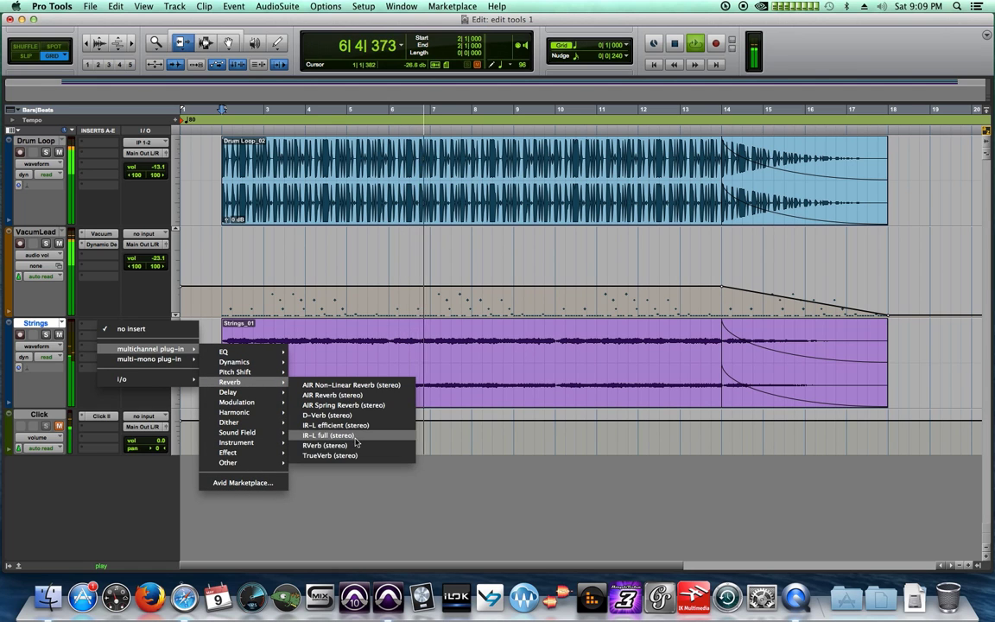
{"action": "left_click", "coordinate": [348, 395]}
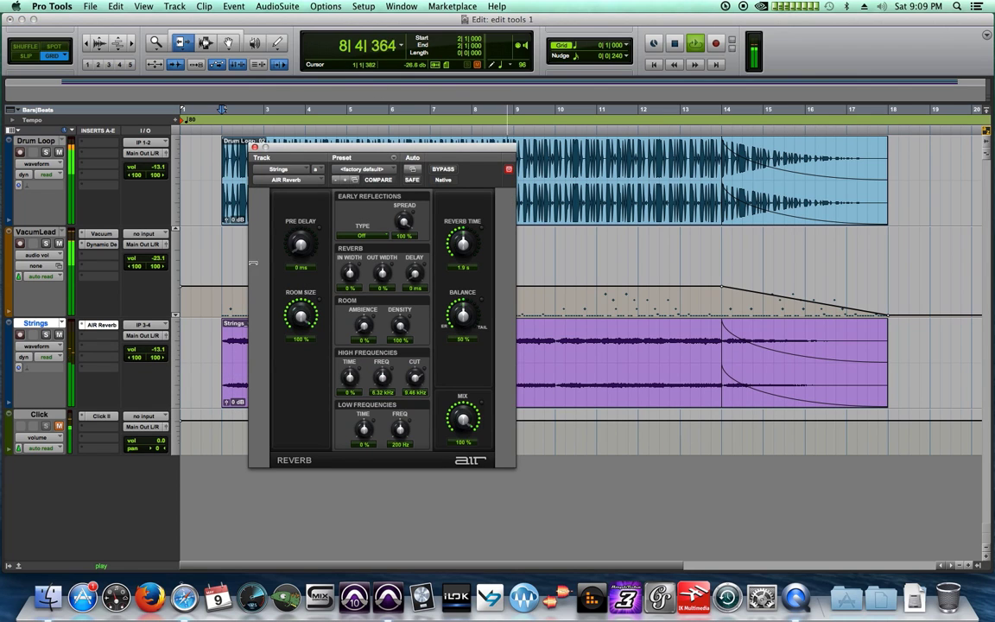
{"action": "left_click_drag", "start_coordinate": [473, 418], "coordinate": [474, 467]}
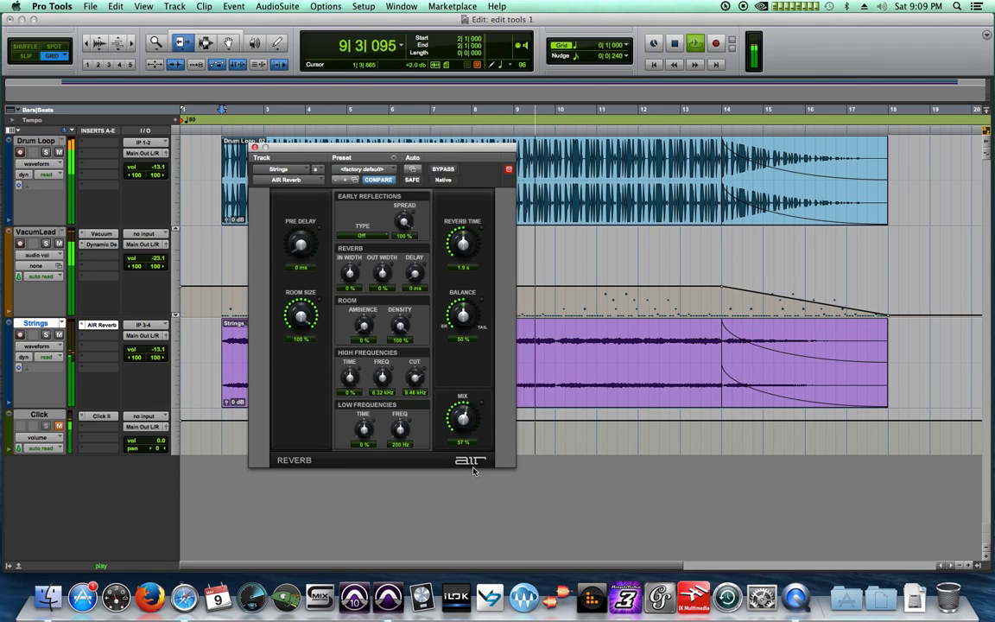
{"action": "left_click", "coordinate": [255, 147]}
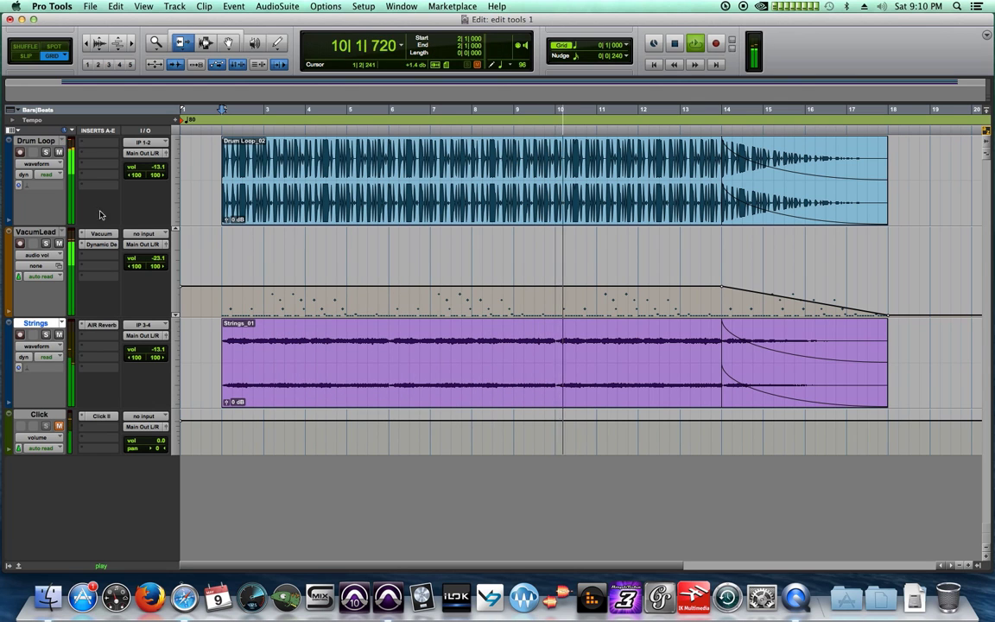
Open the Vacuum synth on VacumLead and change the VCO One range from 16' to 8'
{"action": "left_click", "coordinate": [101, 233]}
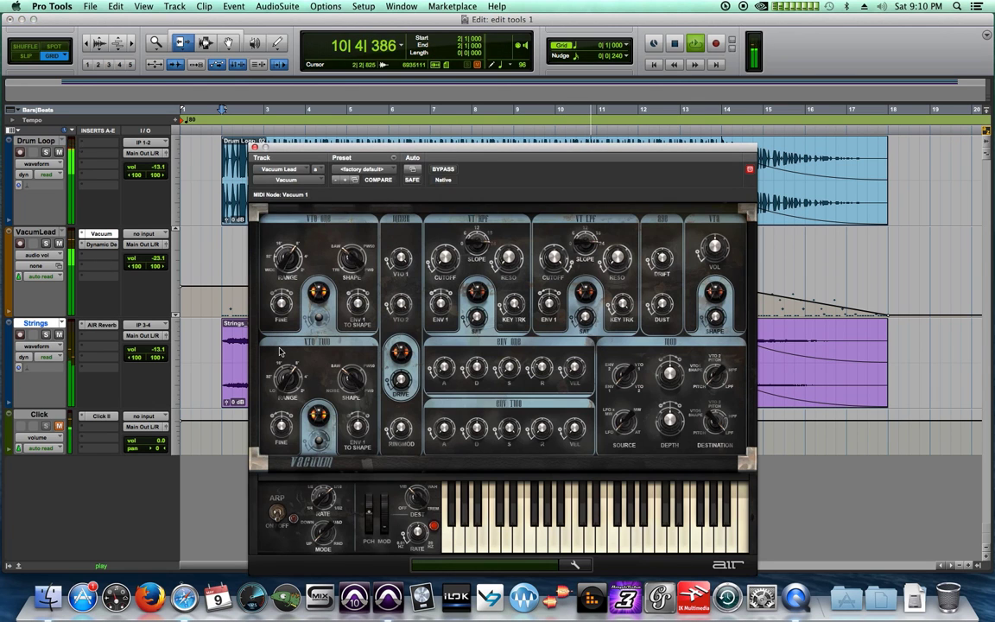
{"action": "left_click_drag", "start_coordinate": [435, 162], "coordinate": [448, 93]}
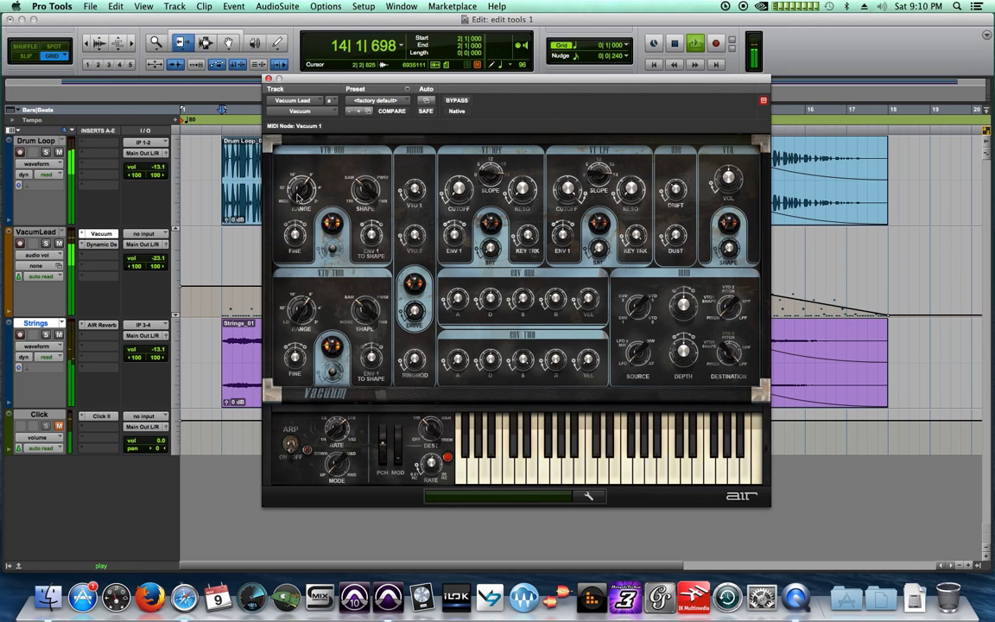
{"action": "left_click_drag", "start_coordinate": [300, 197], "coordinate": [299, 190]}
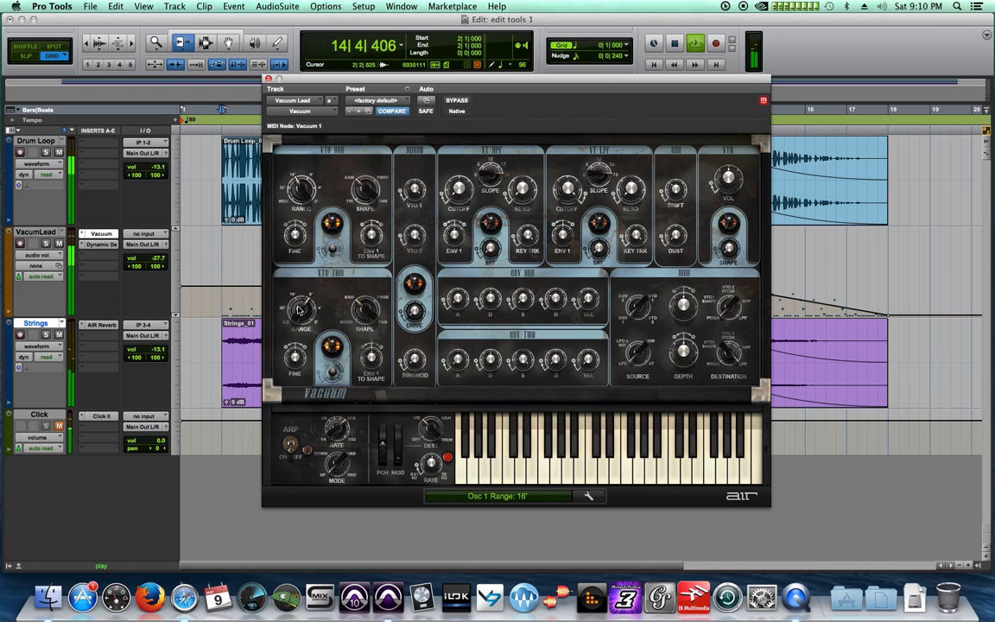
{"action": "left_click_drag", "start_coordinate": [299, 307], "coordinate": [304, 293]}
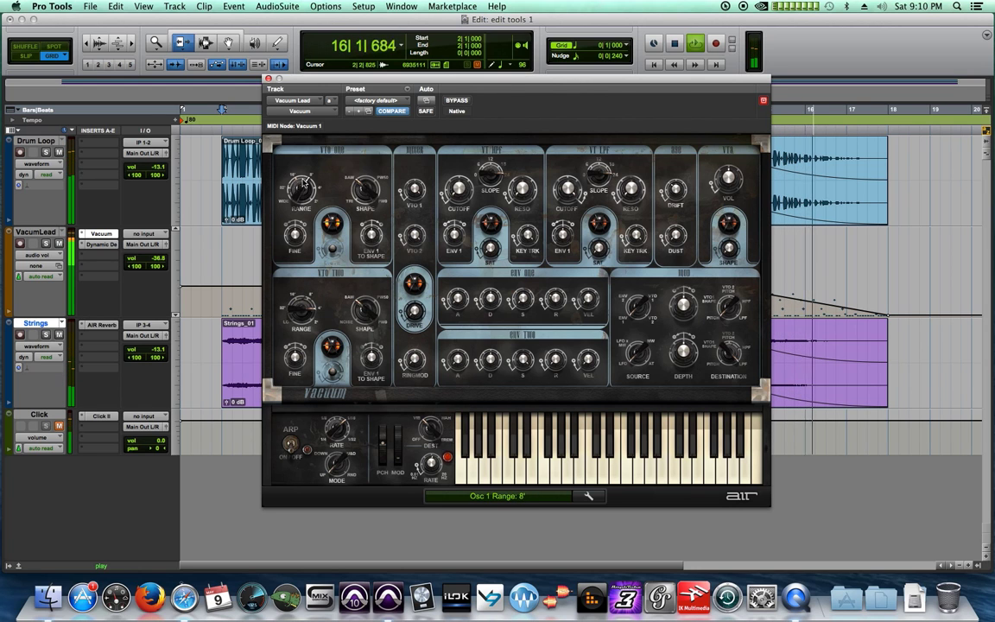
Stop playback, recheck the AIR Reverb and Vacuum synth windows, then replay from bar 2
{"action": "left_click", "coordinate": [268, 78]}
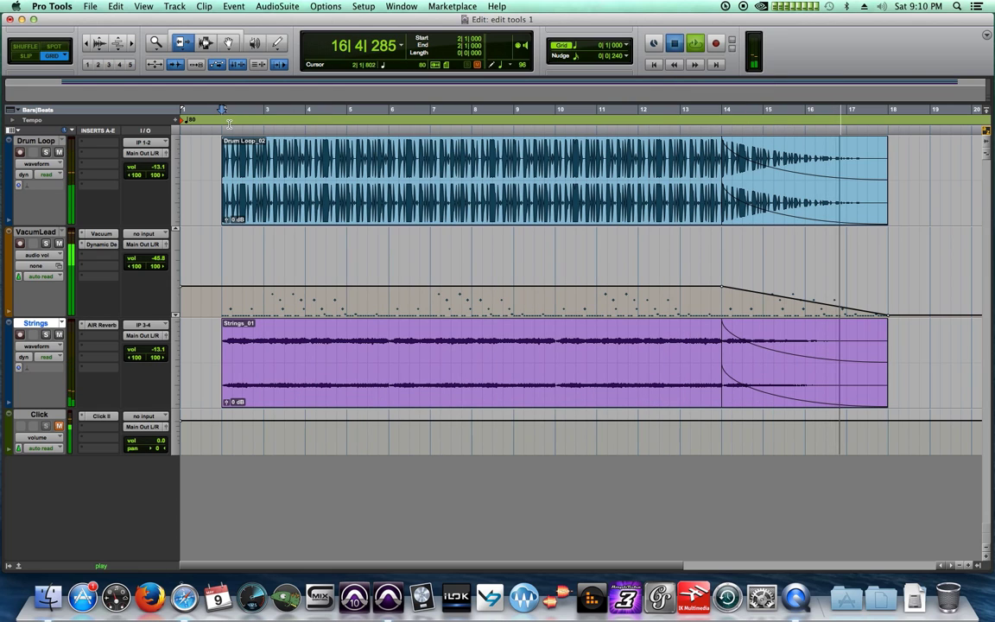
{"action": "key", "text": "space"}
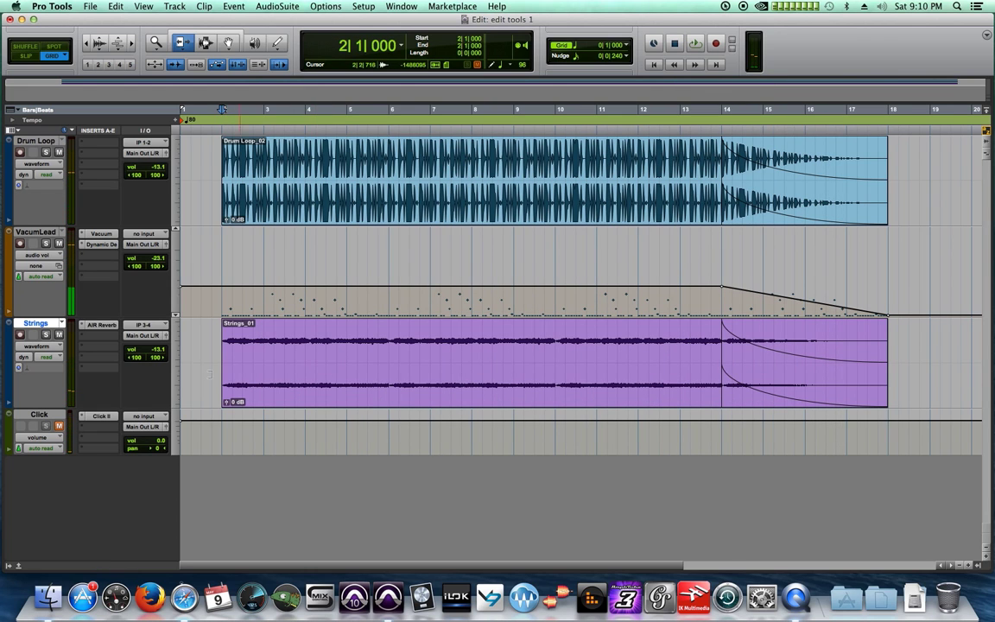
{"action": "left_click", "coordinate": [95, 326]}
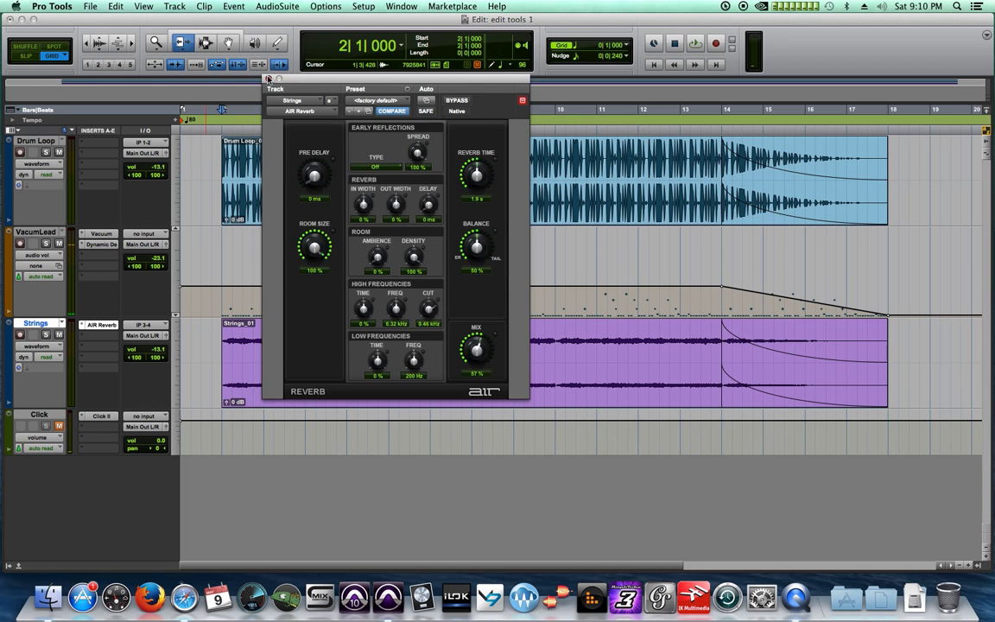
{"action": "left_click", "coordinate": [267, 78]}
{"action": "left_click", "coordinate": [104, 234]}
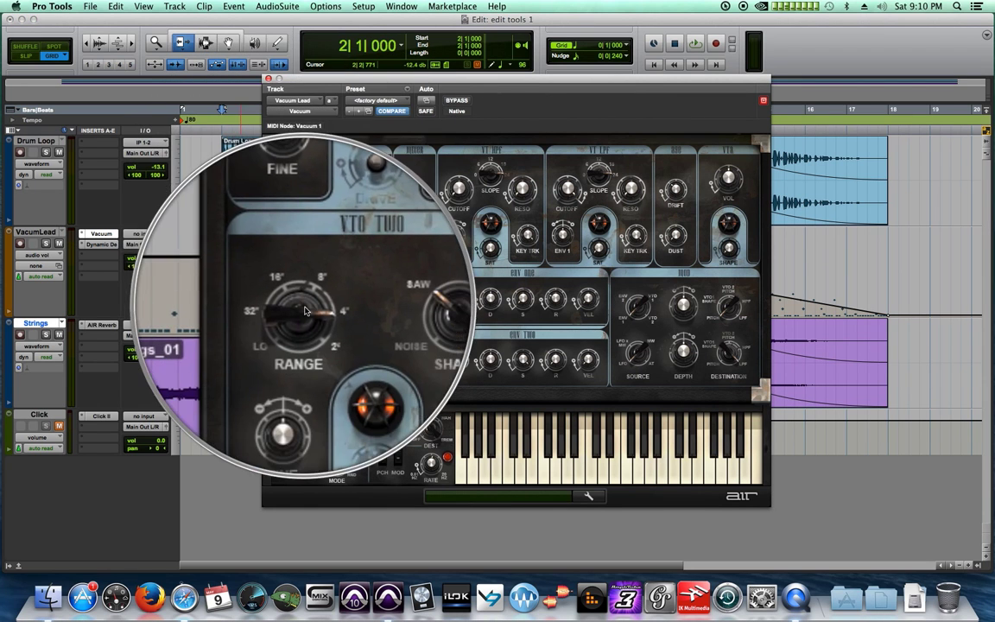
{"action": "left_click", "coordinate": [268, 77]}
{"action": "key", "text": "space"}
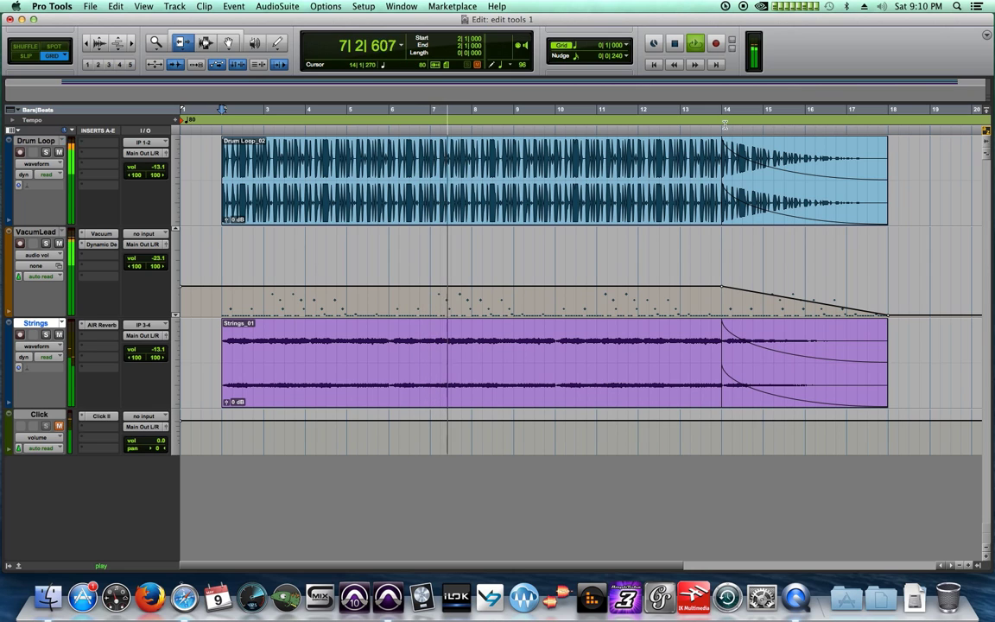
Restart playback from 13|4|000 to hear the four-bar fade-out
{"action": "key", "text": "space"}
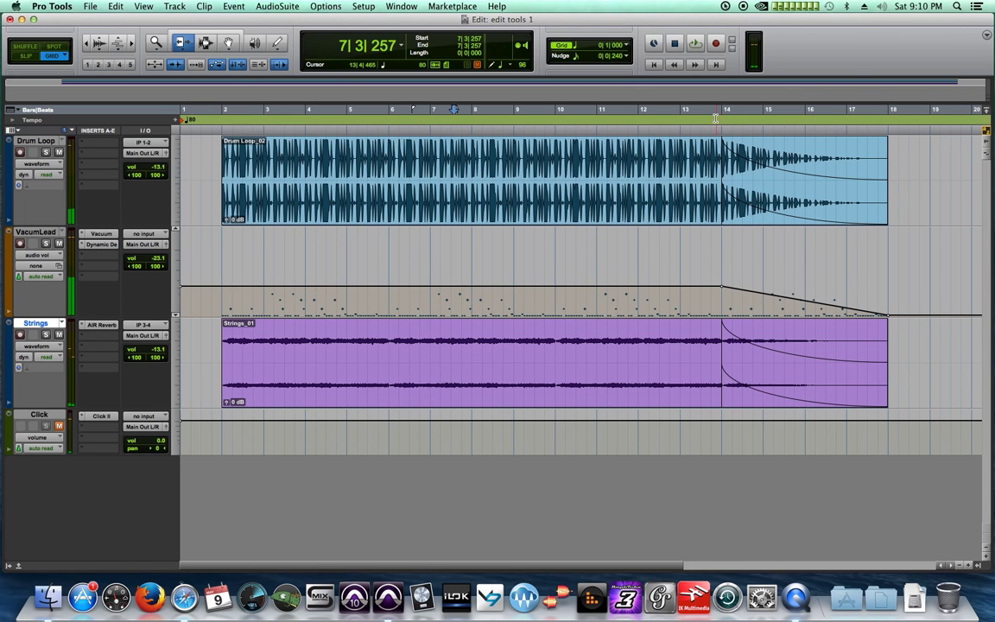
{"action": "left_click", "coordinate": [713, 129]}
{"action": "key", "text": "space"}
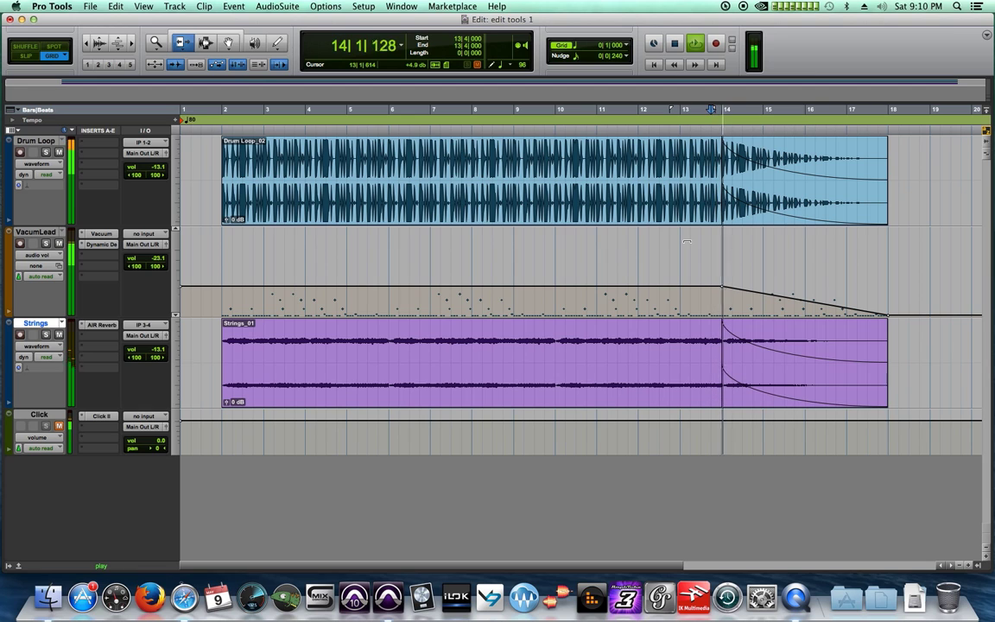